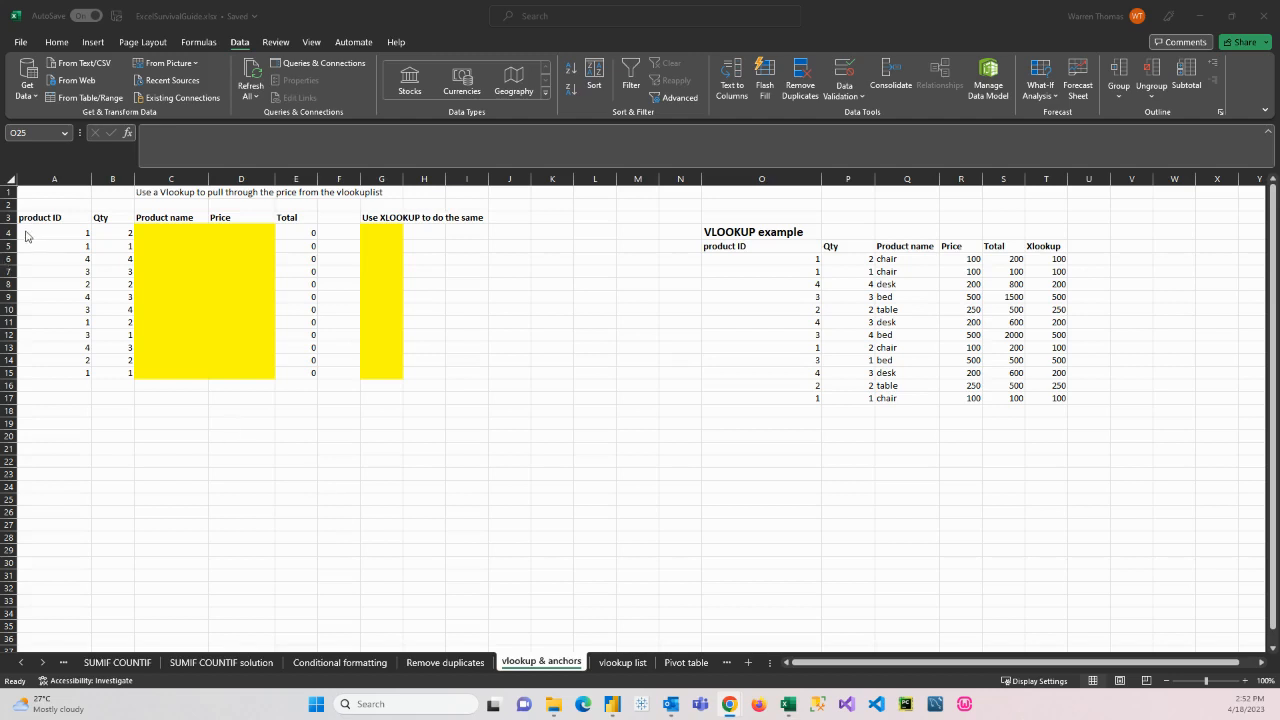
Step: Compare the product ID, Qty, Product name and Price columns on the vlookup & anchors sheet with the product data on the vlookup list sheet
{"action": "left_click_drag", "start_coordinate": [48, 219], "coordinate": [108, 368]}
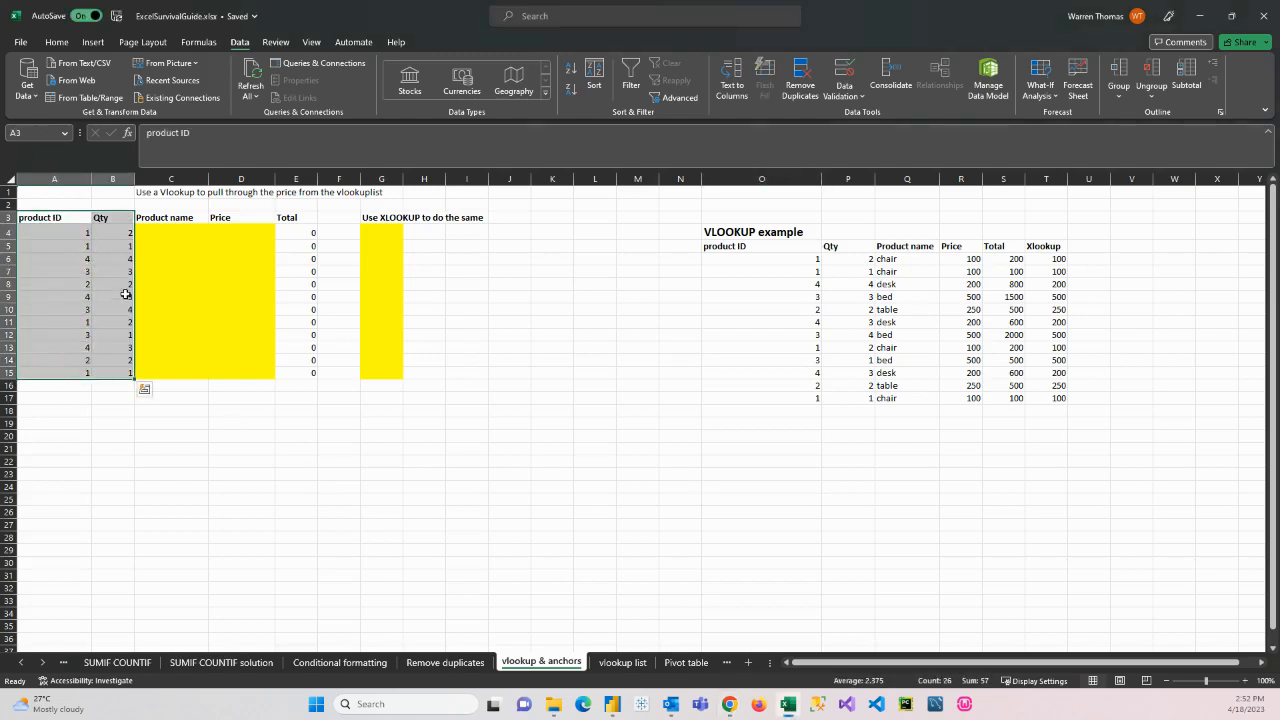
{"action": "left_click", "coordinate": [169, 219]}
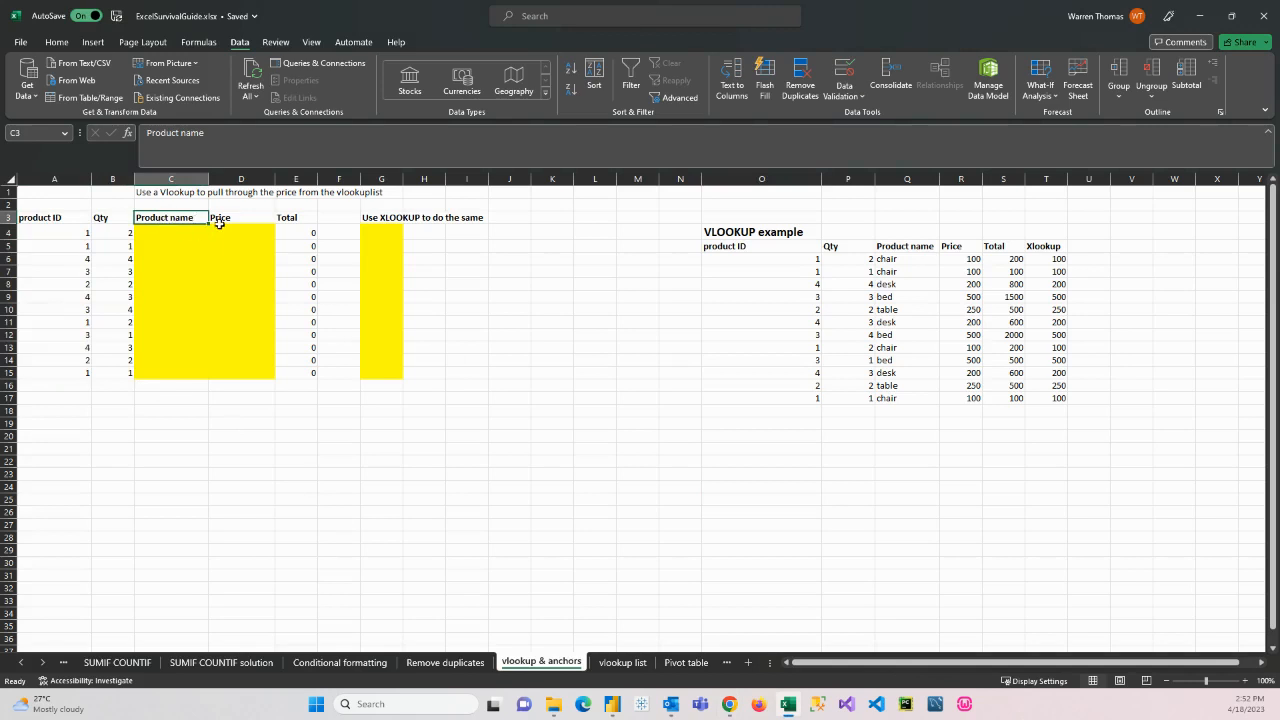
{"action": "left_click", "coordinate": [222, 218]}
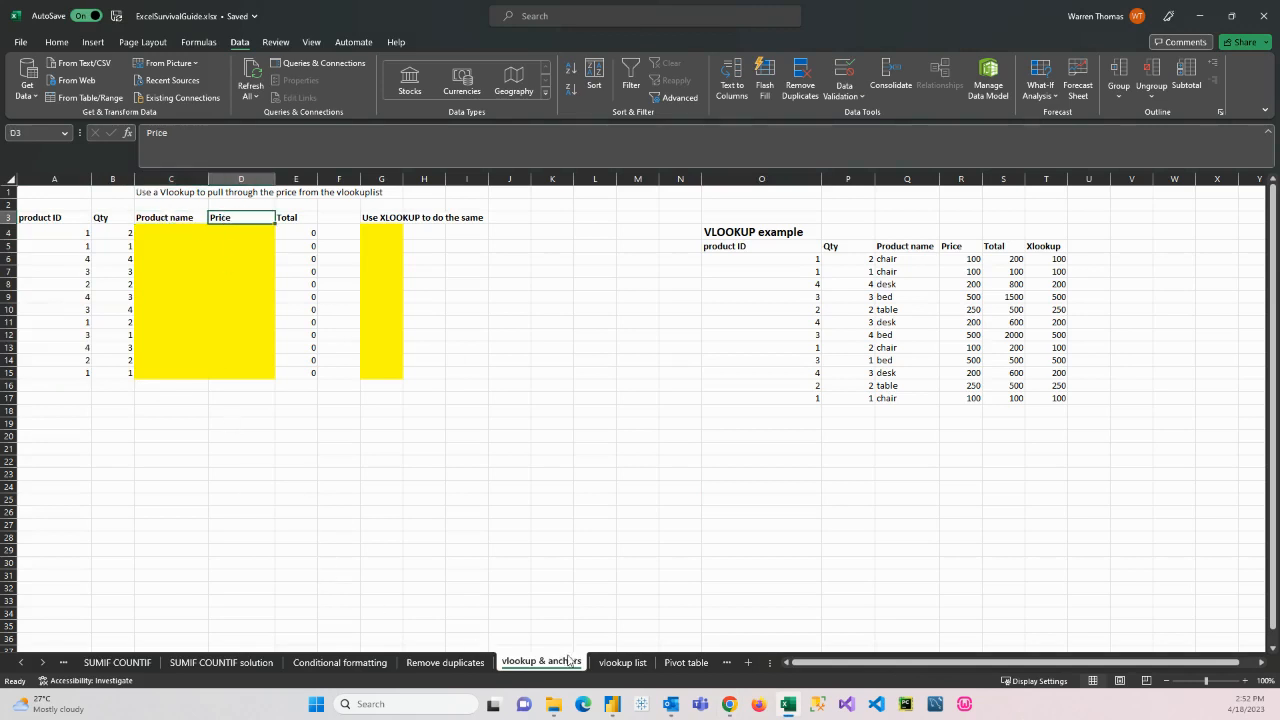
{"action": "left_click", "coordinate": [622, 661]}
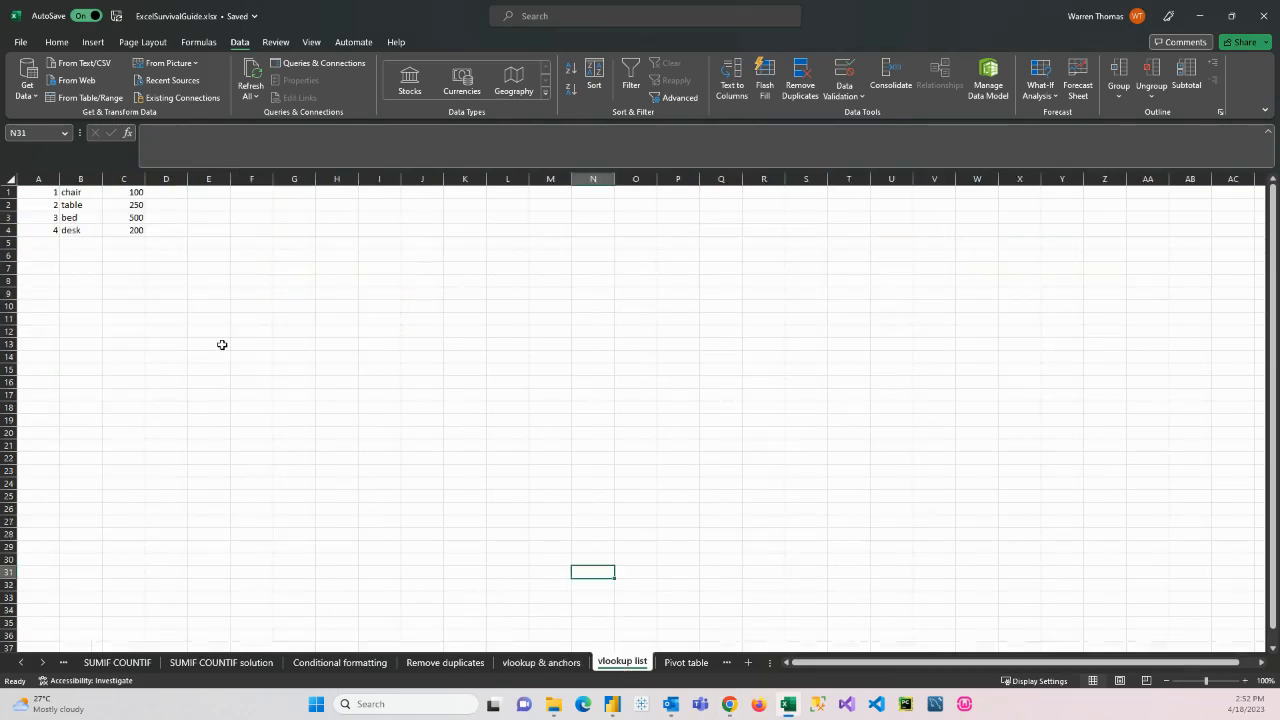
{"action": "left_click_drag", "start_coordinate": [50, 192], "coordinate": [52, 229]}
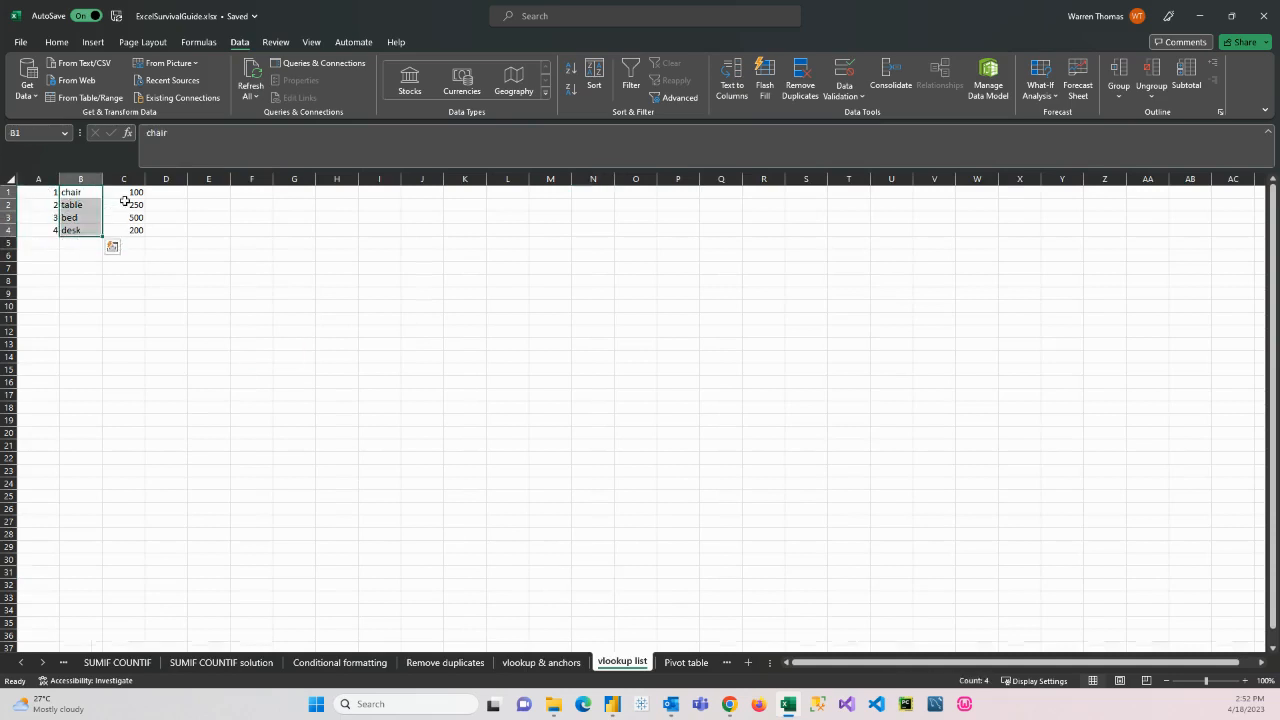
{"action": "left_click_drag", "start_coordinate": [130, 192], "coordinate": [128, 226]}
{"action": "left_click_drag", "start_coordinate": [68, 192], "coordinate": [126, 228]}
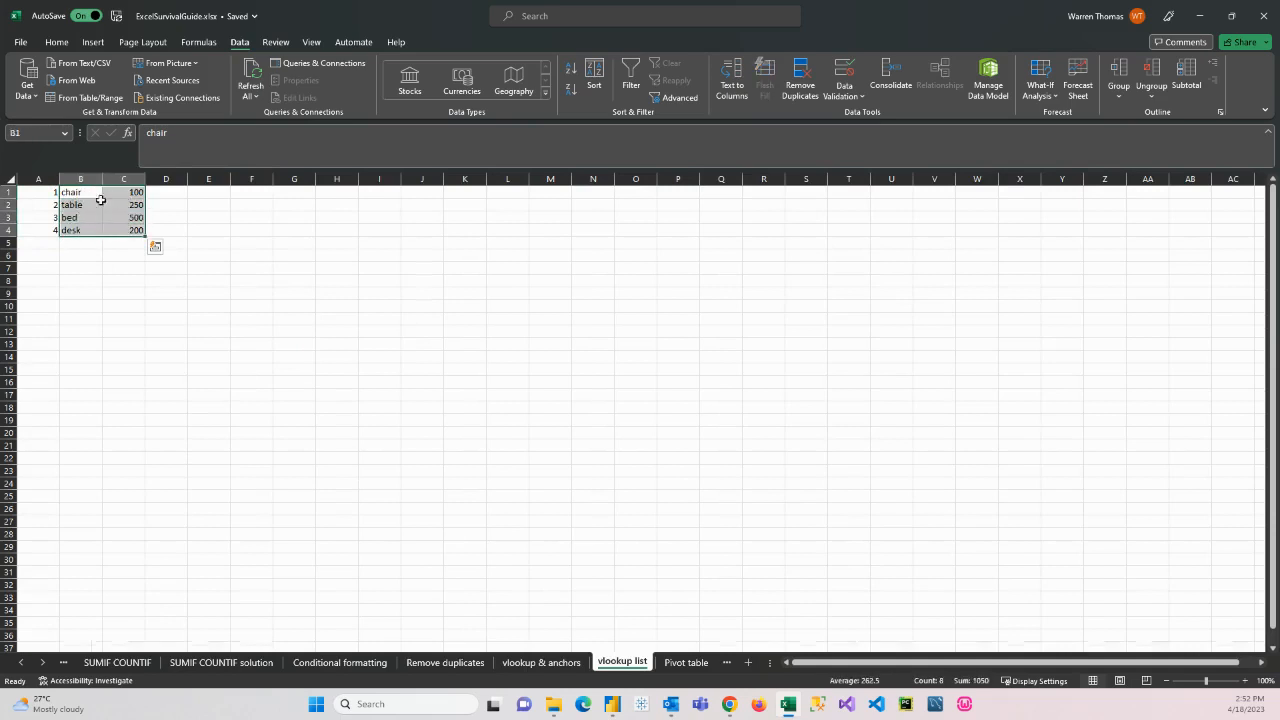
{"action": "left_click", "coordinate": [538, 663]}
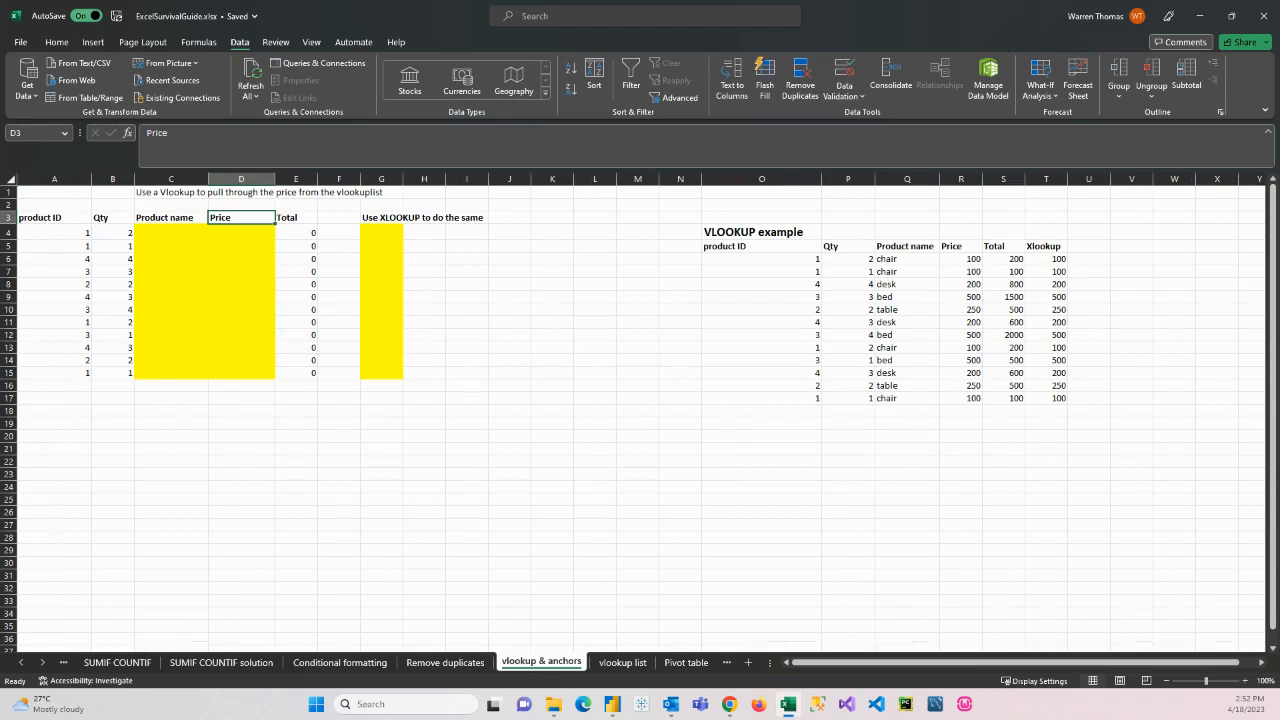
{"action": "left_click", "coordinate": [622, 662]}
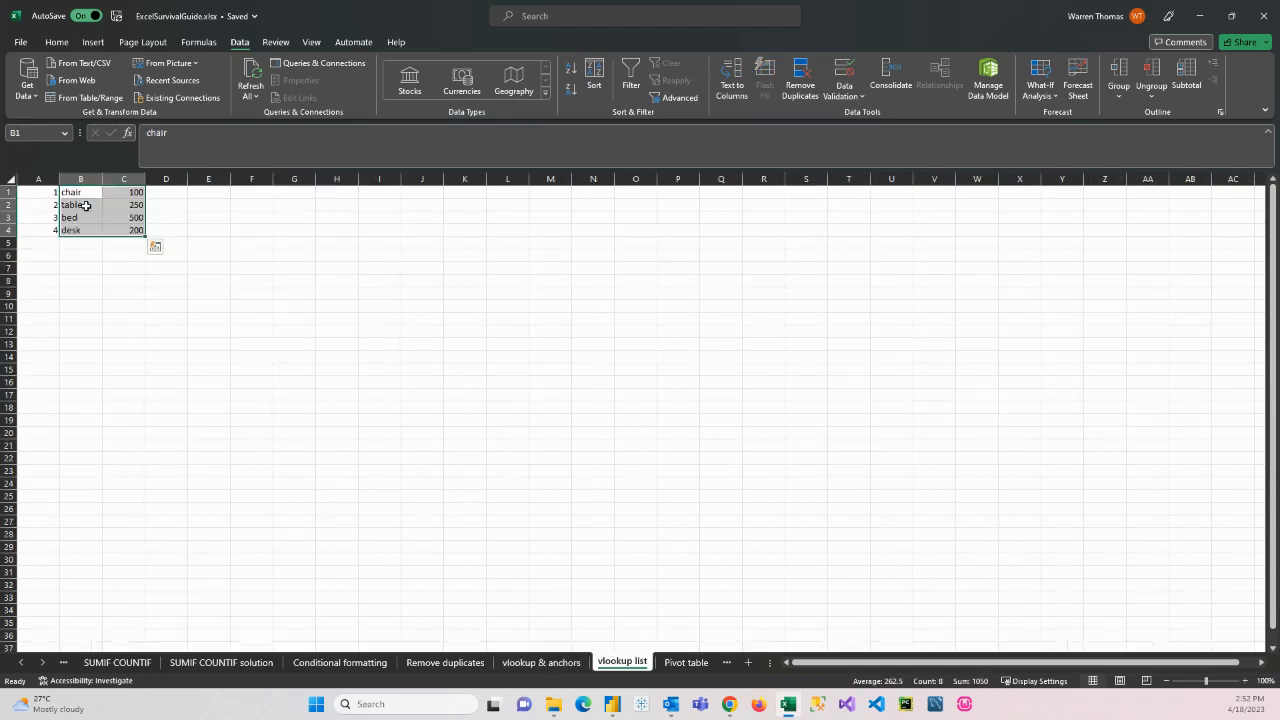
{"action": "left_click", "coordinate": [540, 662]}
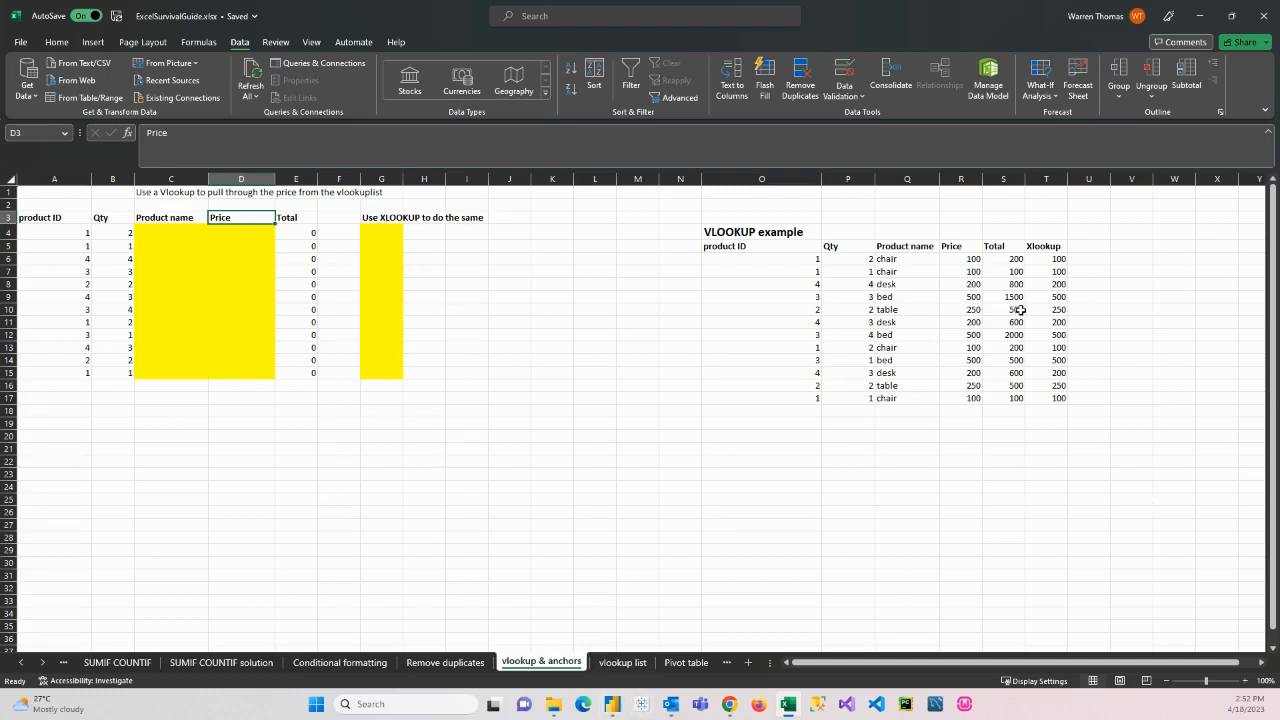
Step: Examine the example Price formula in R6 and trace the product IDs in column A to the names and prices on the vlookup list sheet
{"action": "left_click", "coordinate": [972, 259]}
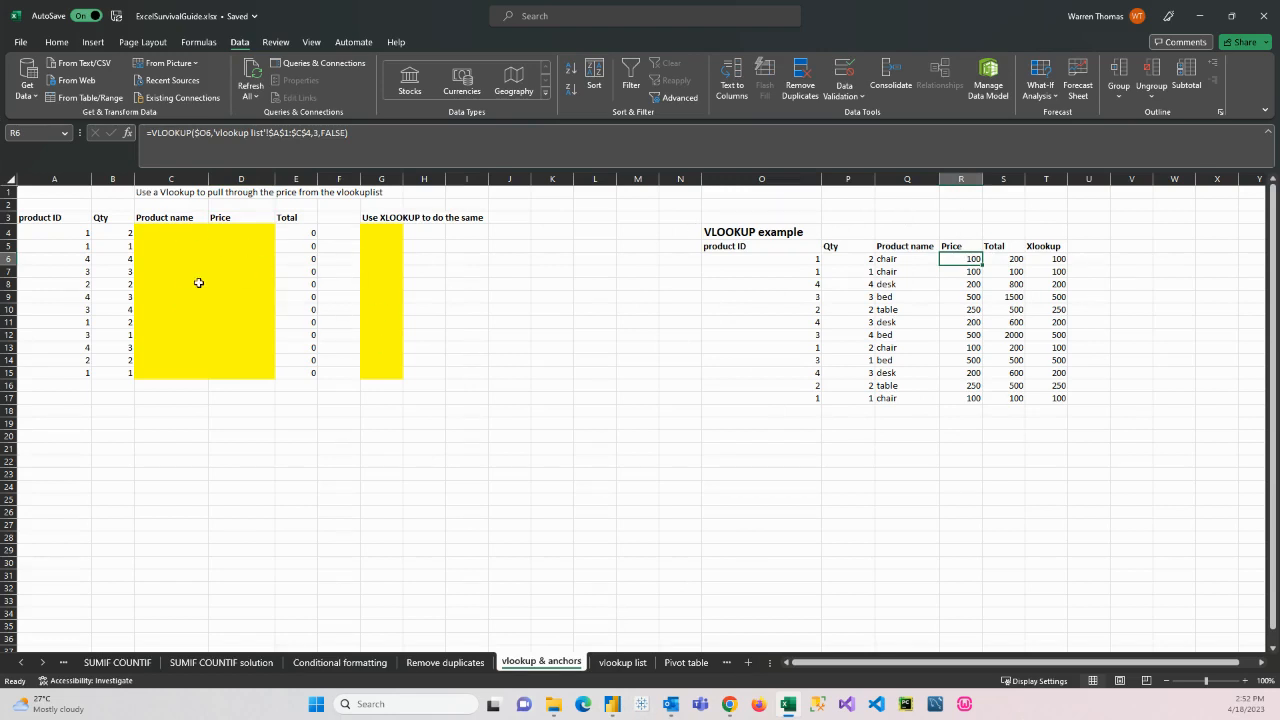
{"action": "left_click", "coordinate": [166, 236]}
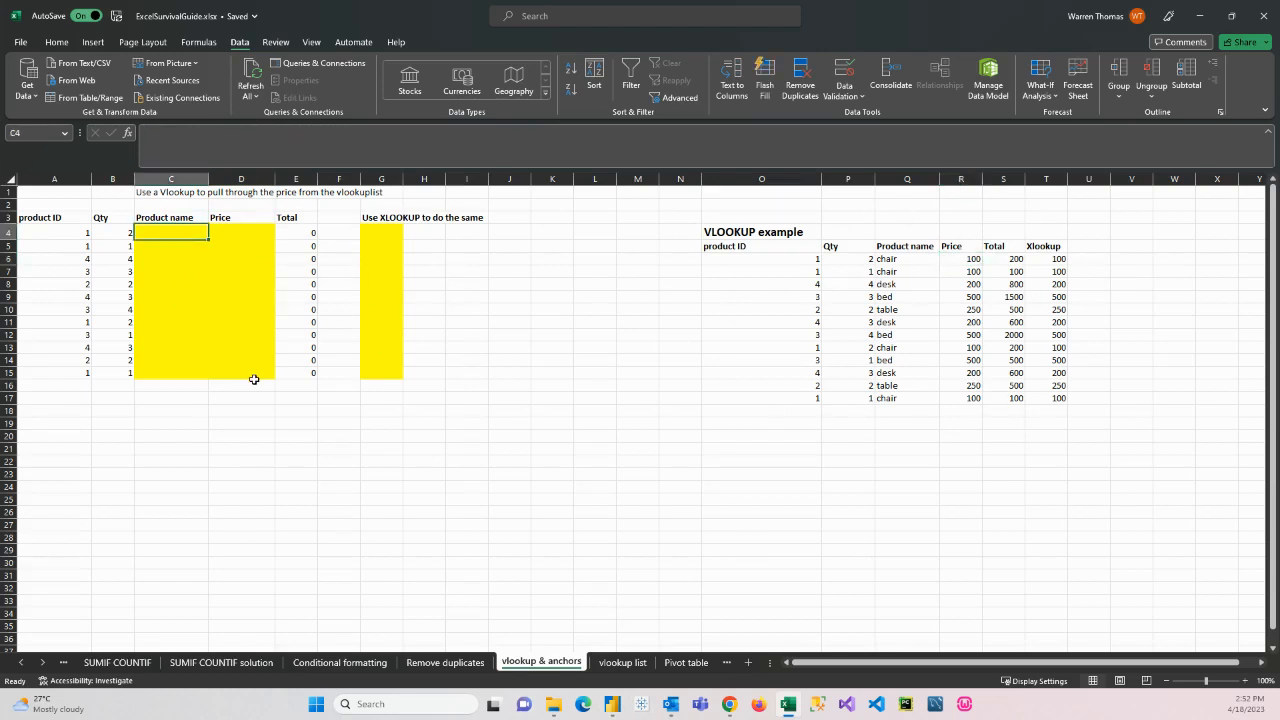
{"action": "left_click", "coordinate": [84, 231]}
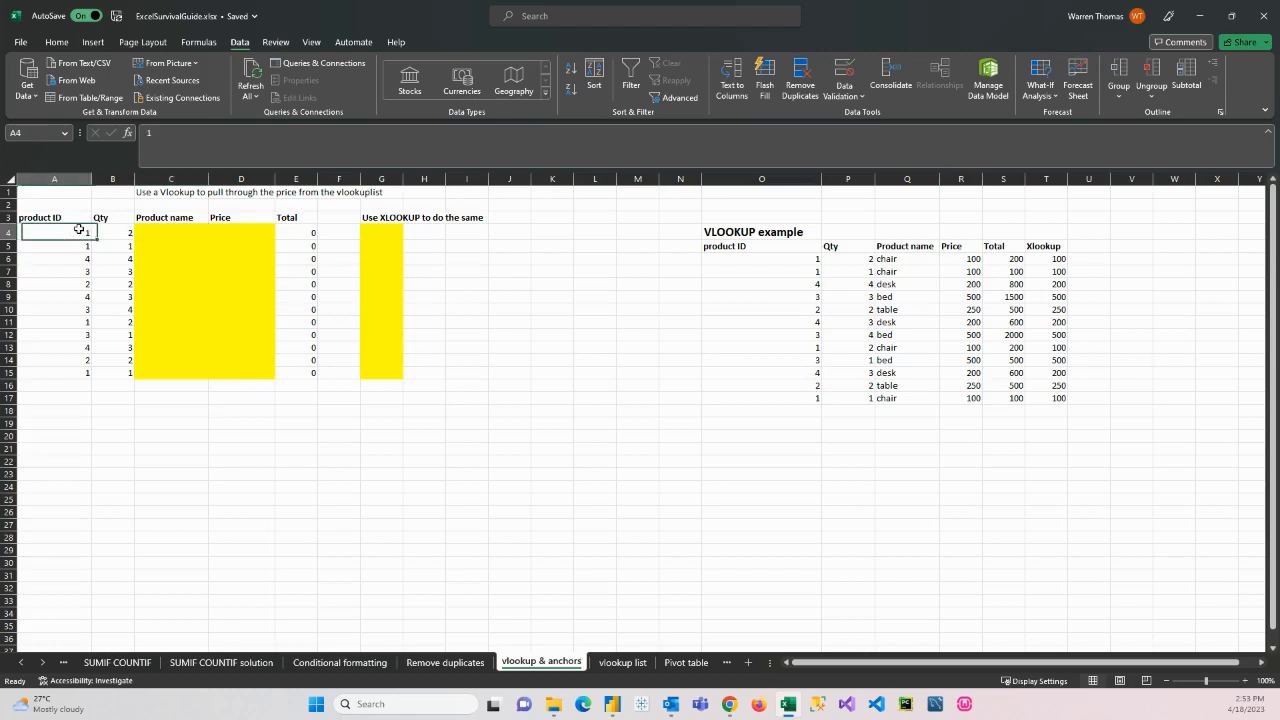
{"action": "left_click", "coordinate": [622, 662]}
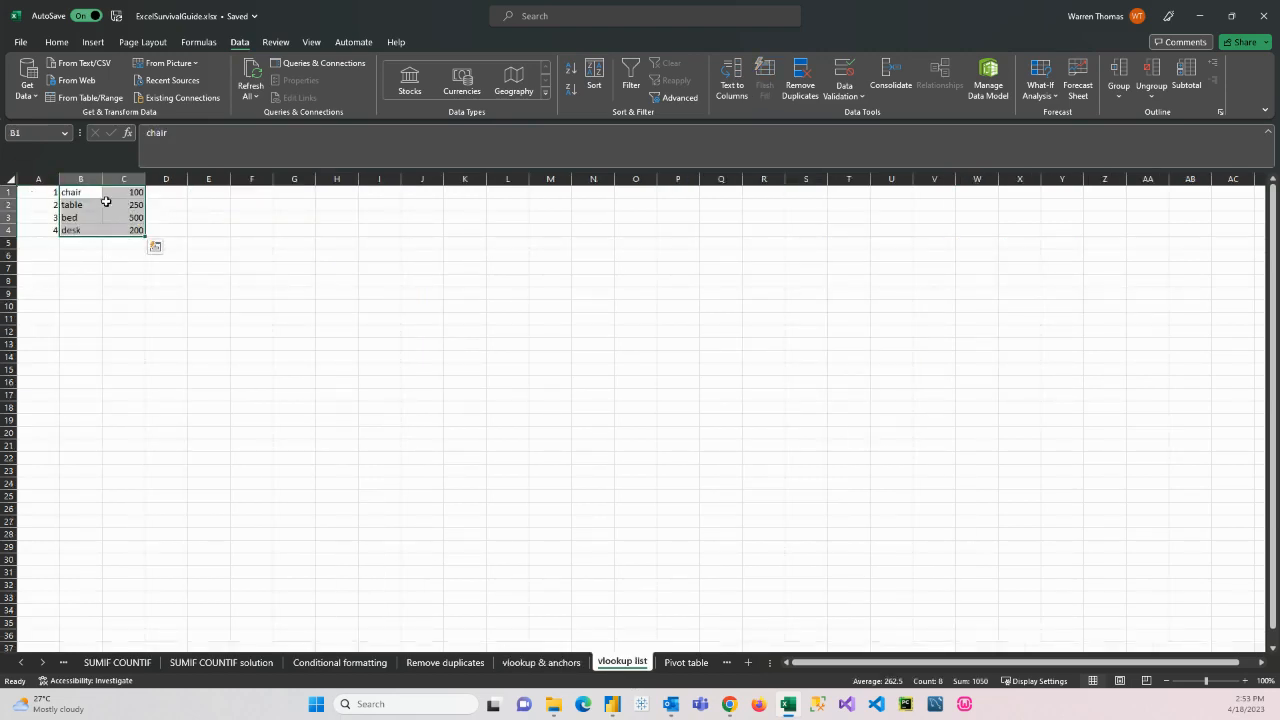
{"action": "left_click", "coordinate": [40, 192]}
{"action": "left_click", "coordinate": [66, 193]}
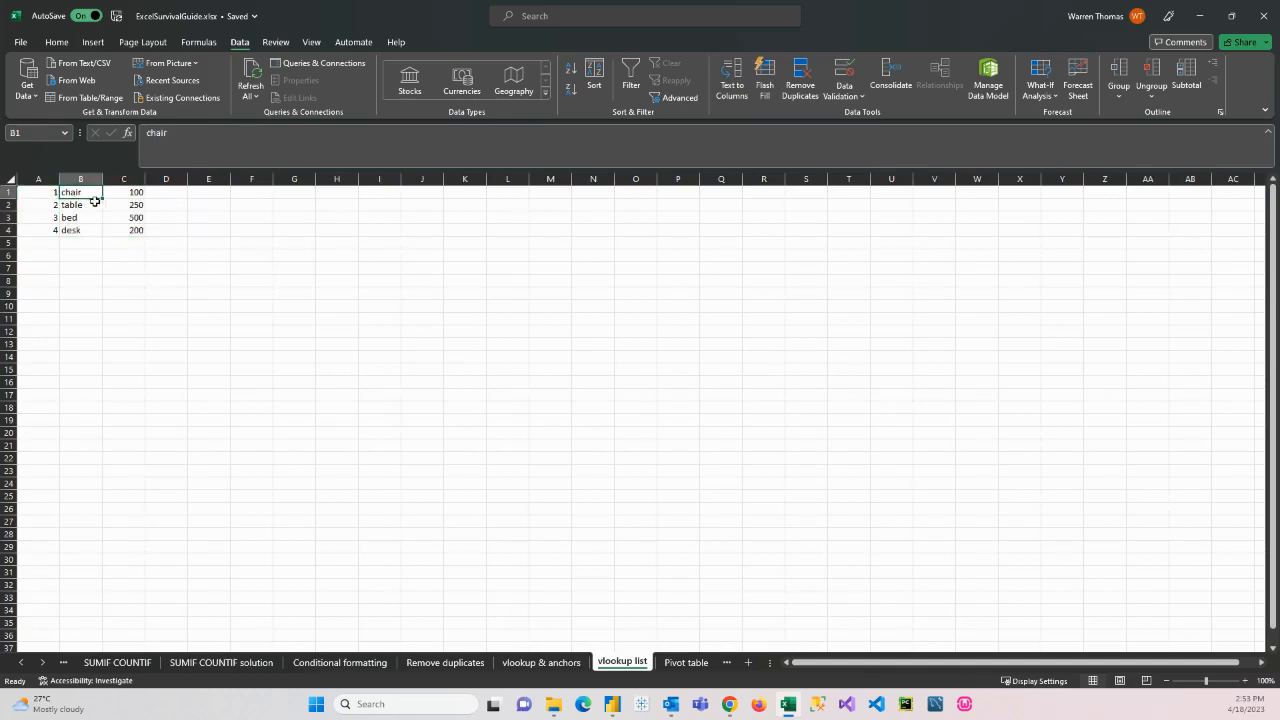
{"action": "left_click", "coordinate": [131, 194]}
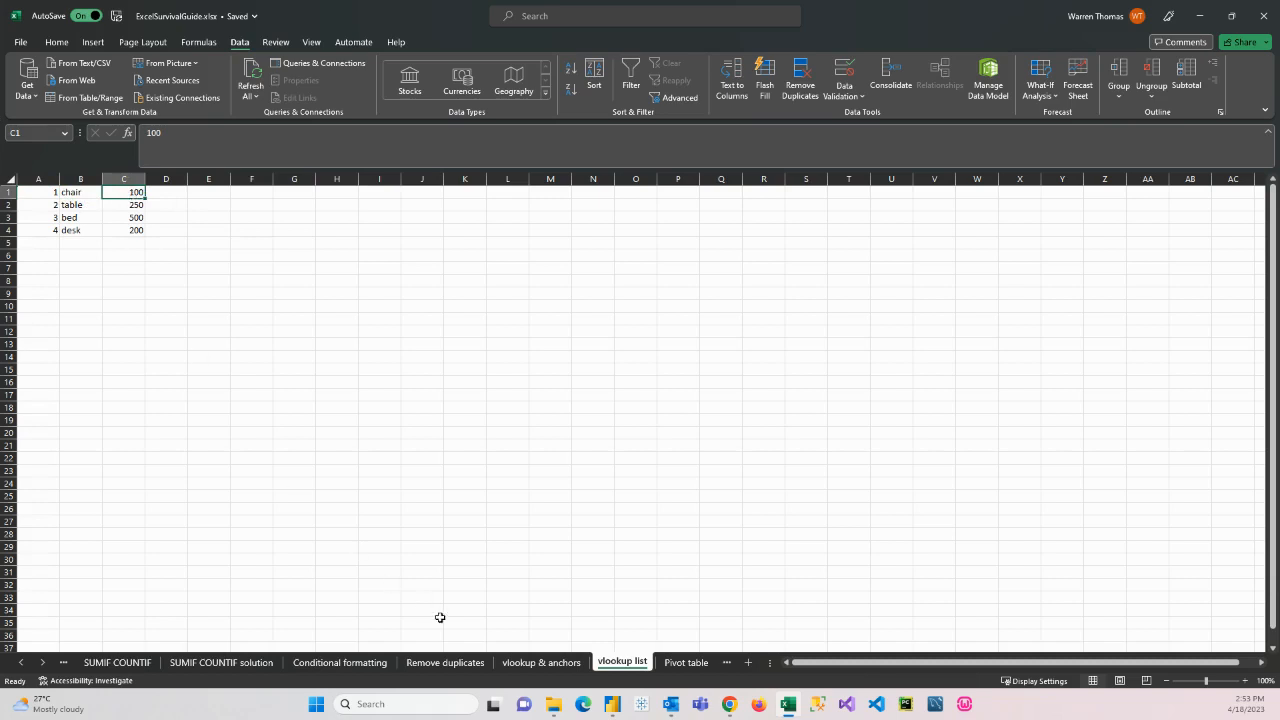
{"action": "left_click", "coordinate": [530, 662]}
{"action": "left_click", "coordinate": [68, 247]}
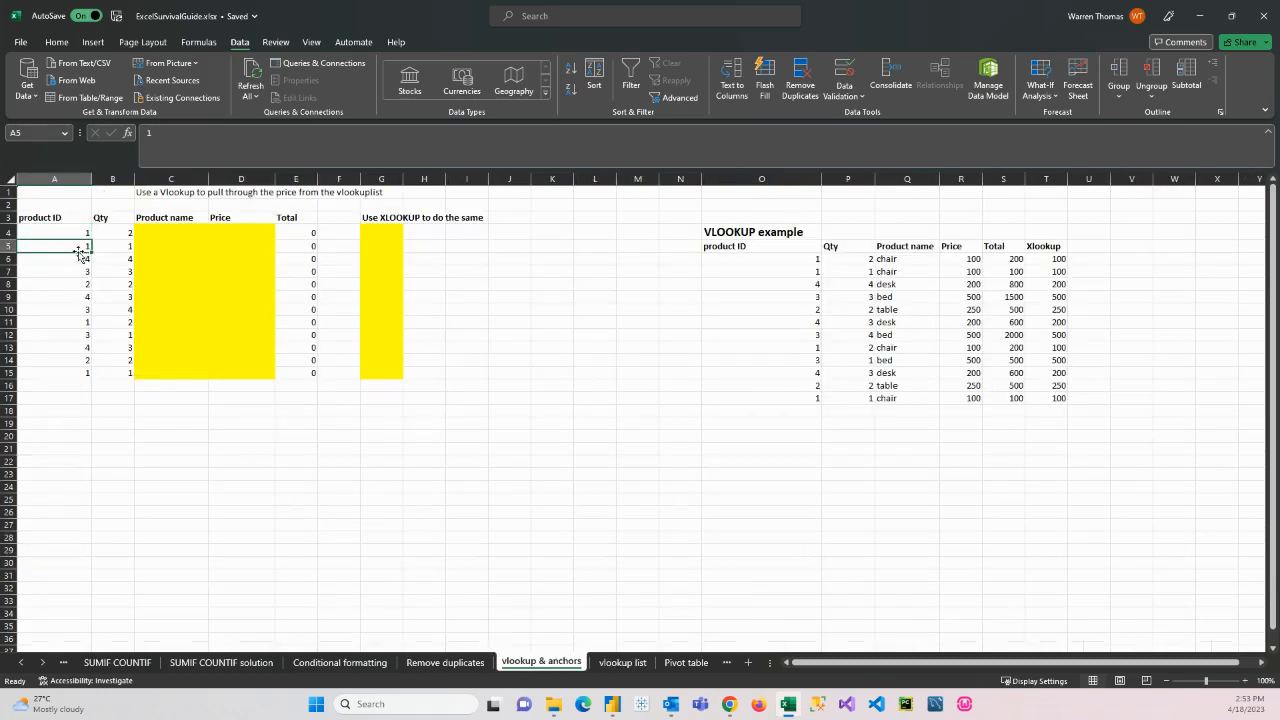
{"action": "left_click", "coordinate": [77, 258]}
{"action": "left_click", "coordinate": [78, 272]}
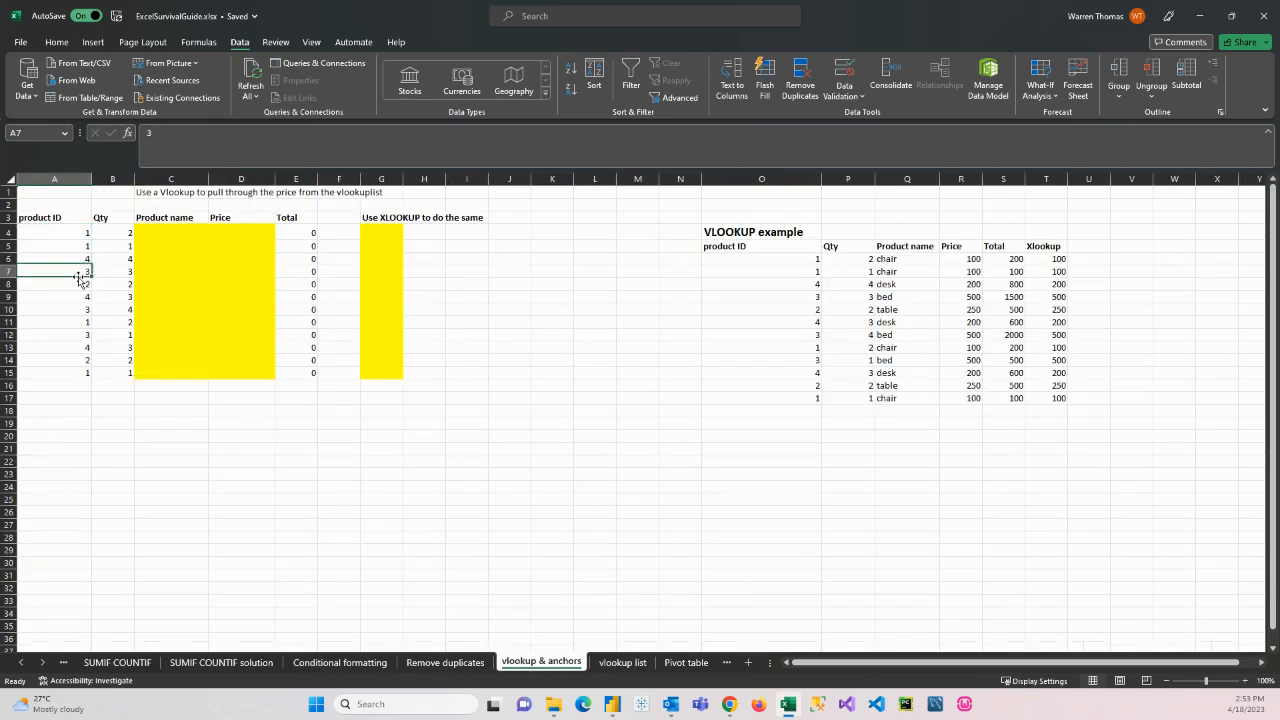
{"action": "left_click", "coordinate": [80, 286]}
{"action": "left_click", "coordinate": [80, 298]}
{"action": "left_click", "coordinate": [80, 312]}
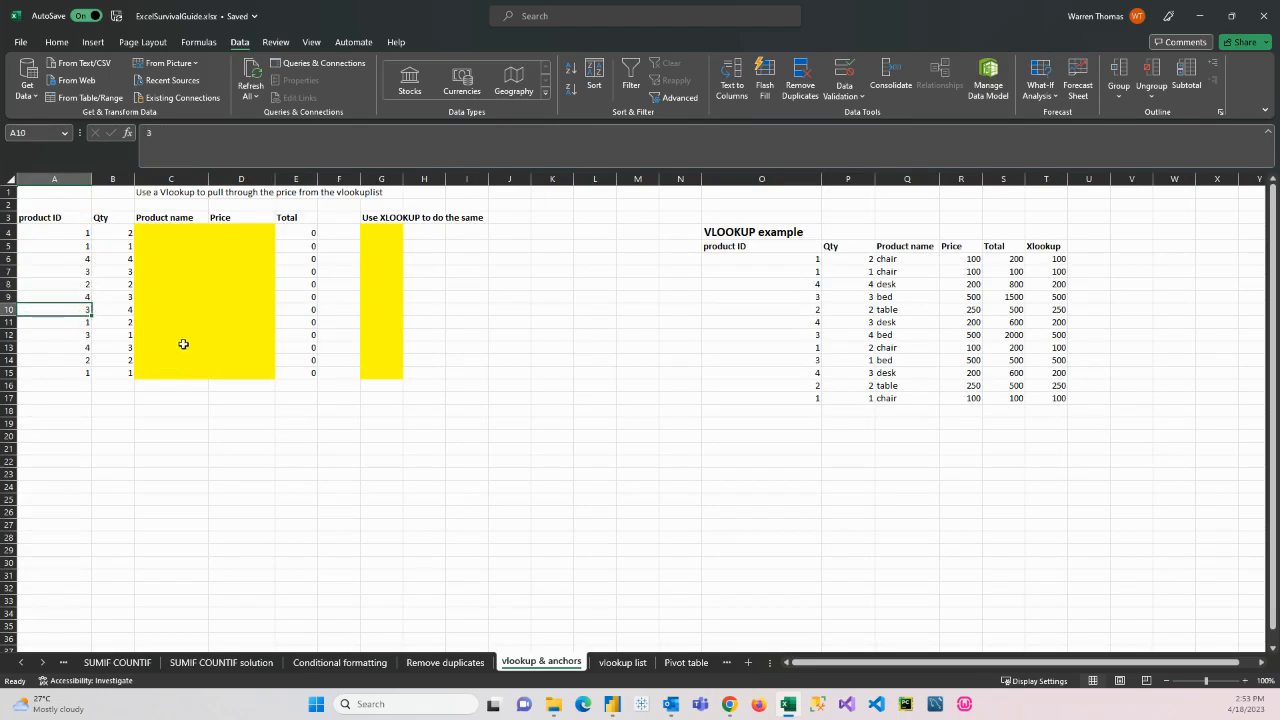
Step: Start a VLOOKUP formula in the first Product name cell, C4, with product ID cell A4 as the lookup value
{"action": "left_click", "coordinate": [158, 234]}
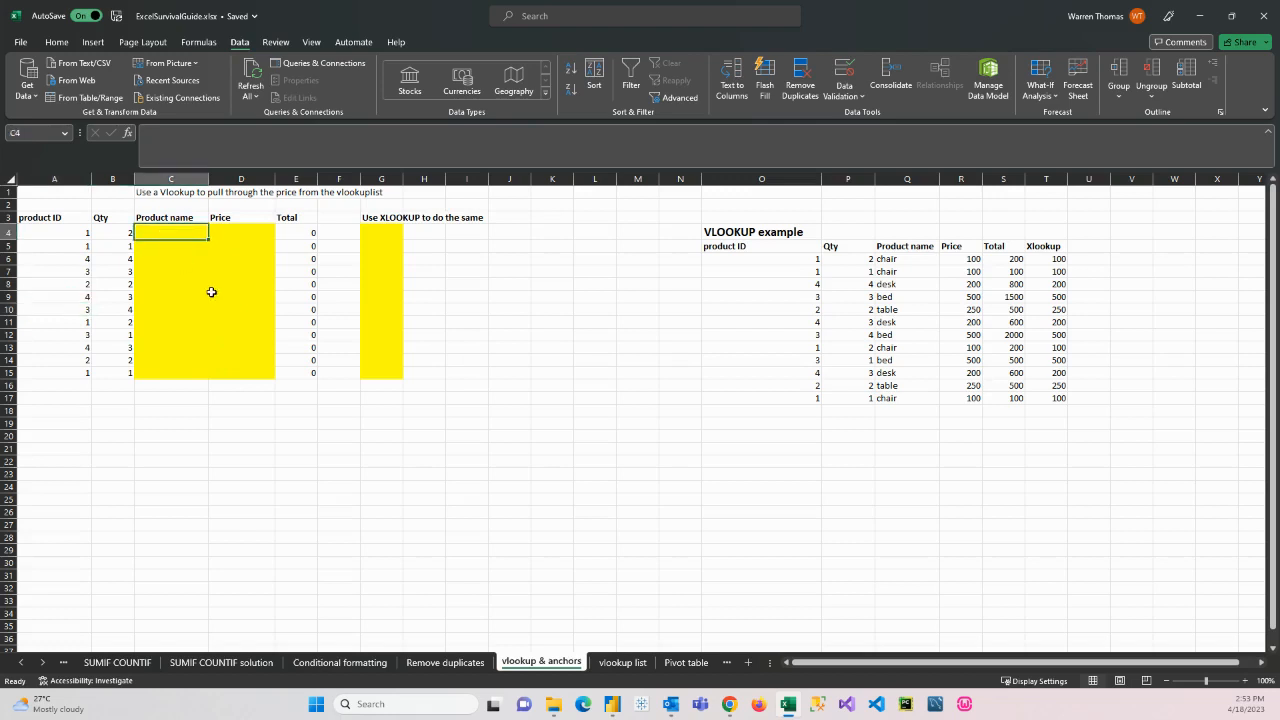
{"action": "type", "text": "="}
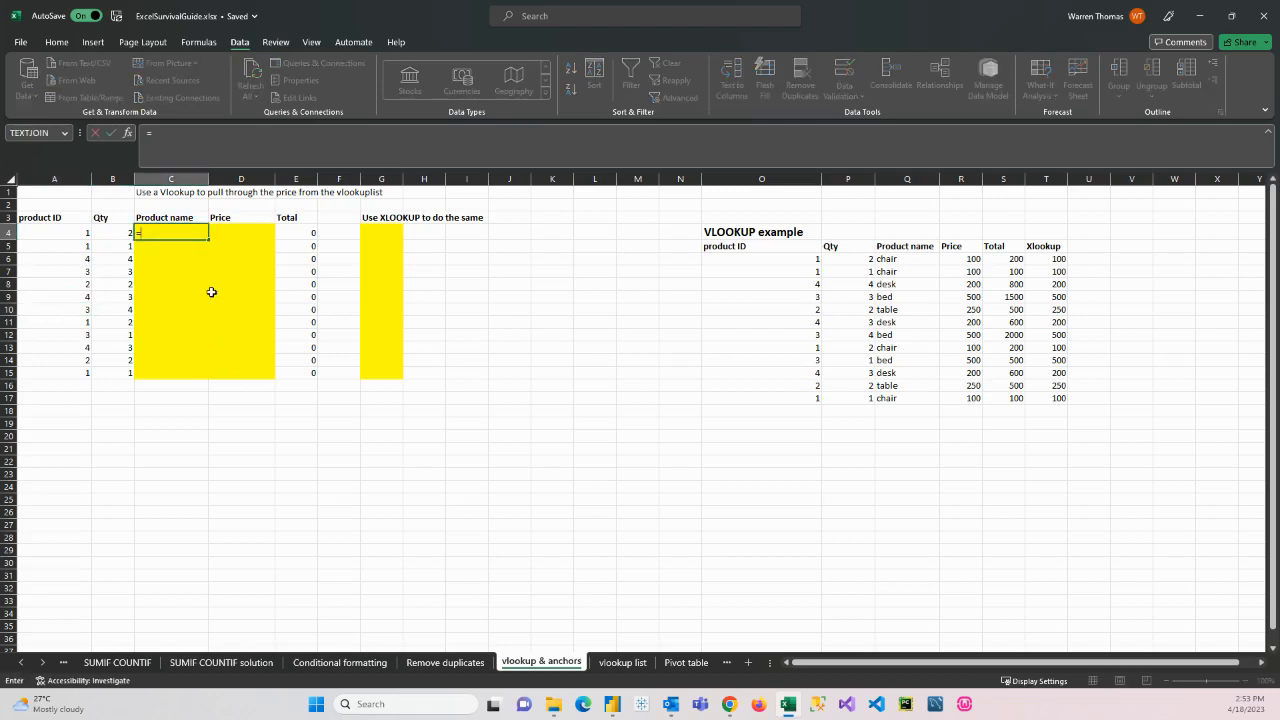
{"action": "type", "text": "vl"}
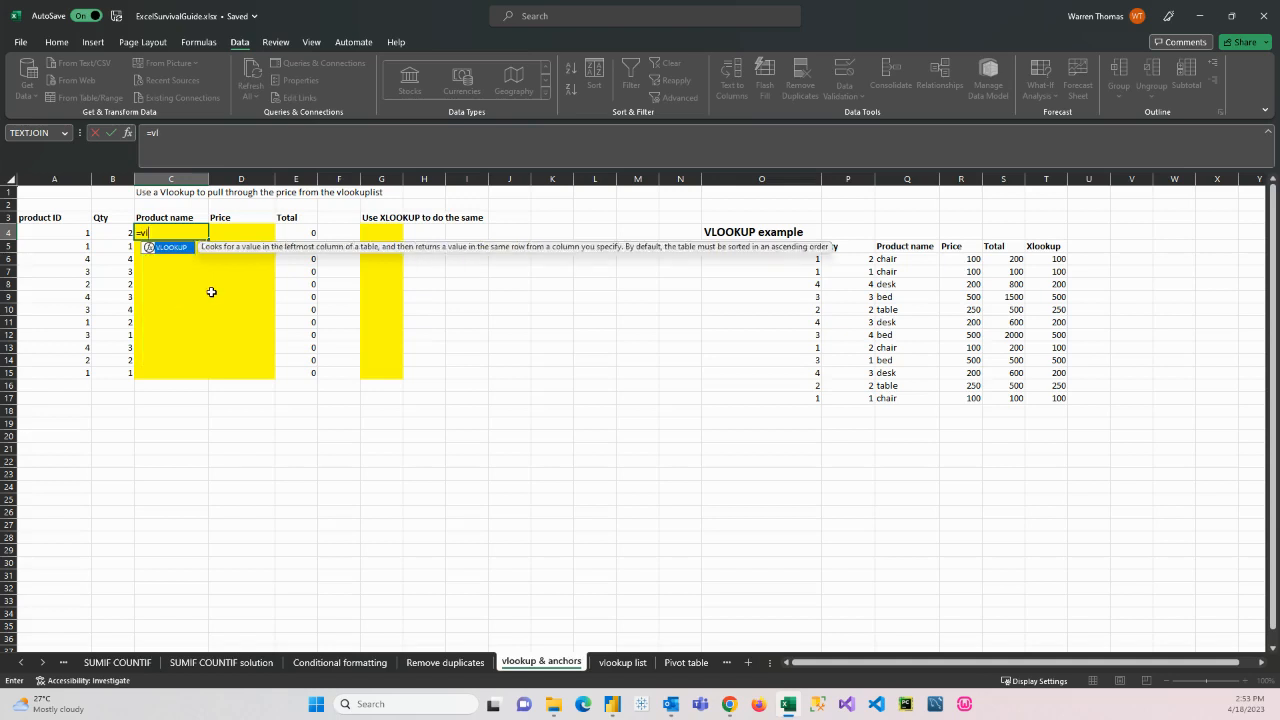
{"action": "type", "text": "o"}
{"action": "key", "text": "Tab"}
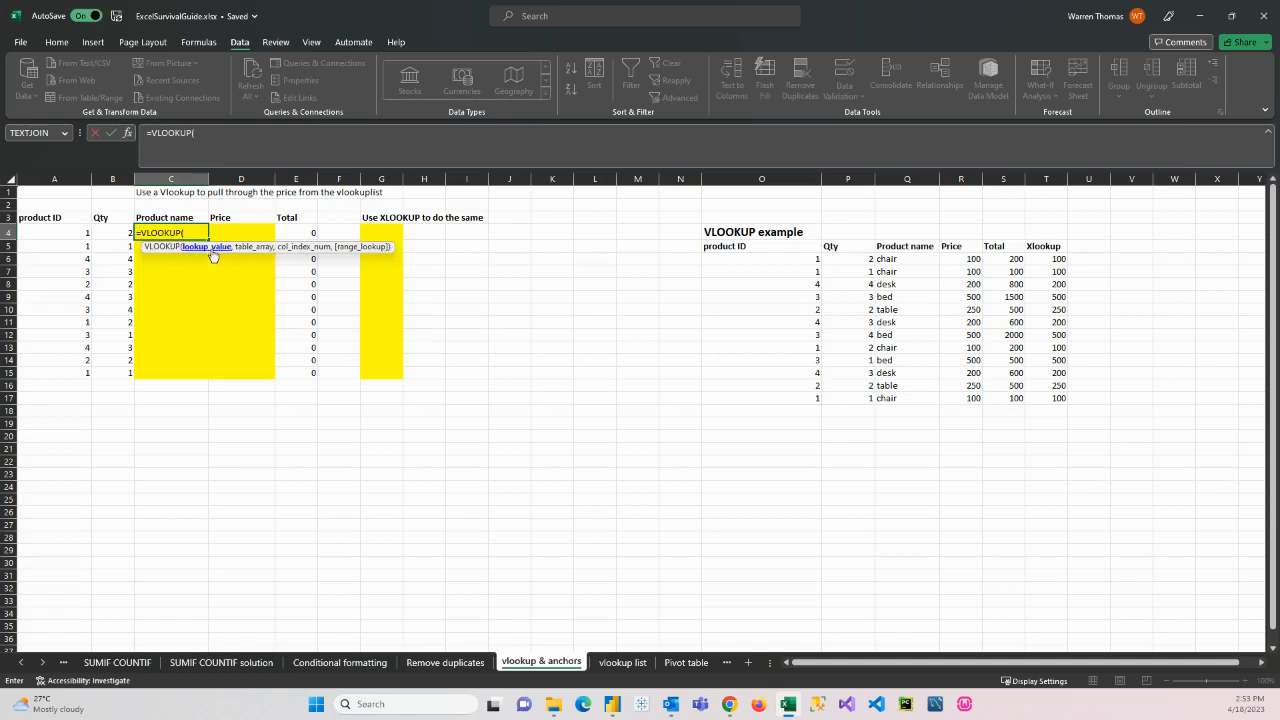
{"action": "left_click", "coordinate": [70, 232]}
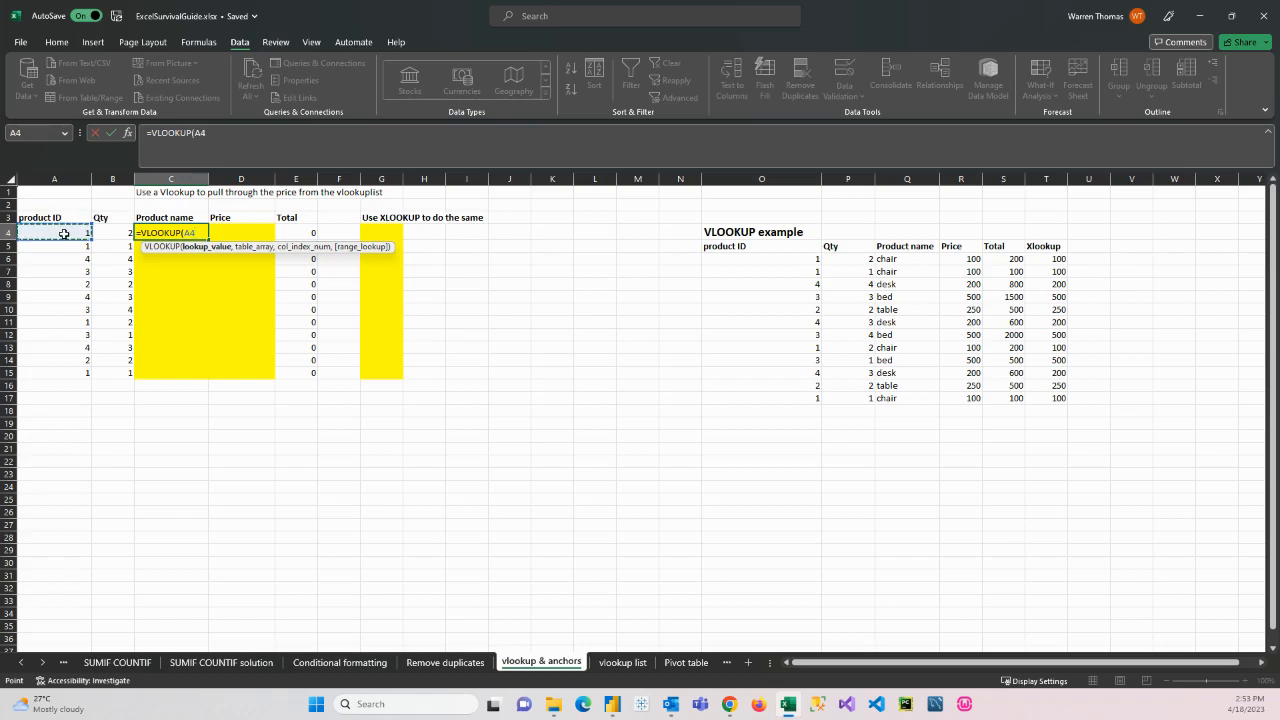
{"action": "type", "text": ","}
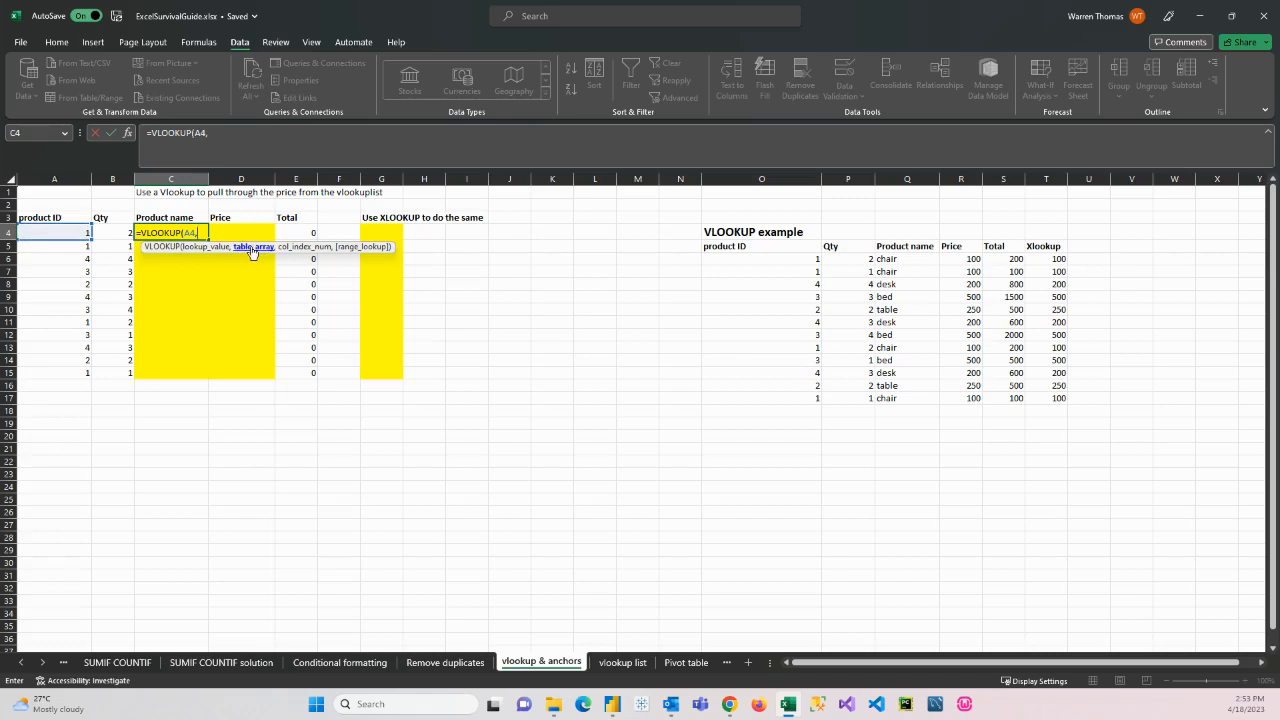
Step: Complete the C4 formula with table array A1:C4 from the vlookup list sheet, column index 2 and exact match FALSE
{"action": "left_click", "coordinate": [616, 663]}
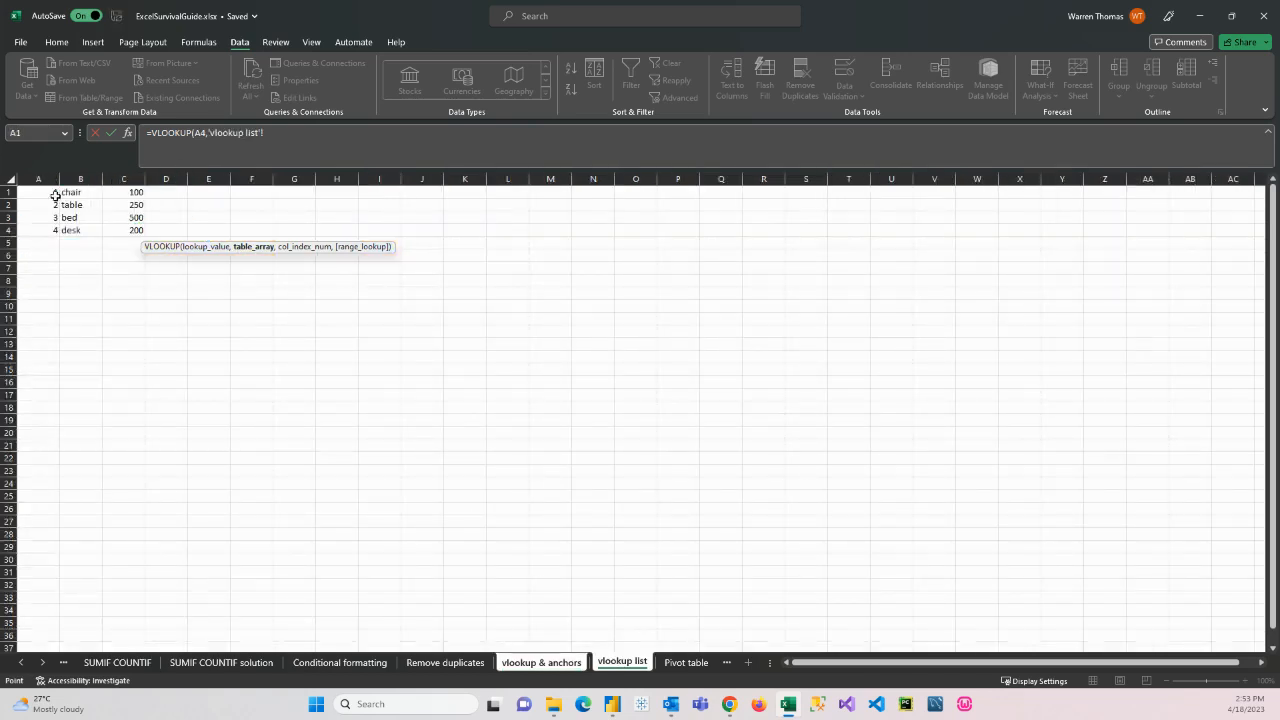
{"action": "left_click_drag", "start_coordinate": [55, 195], "coordinate": [124, 230]}
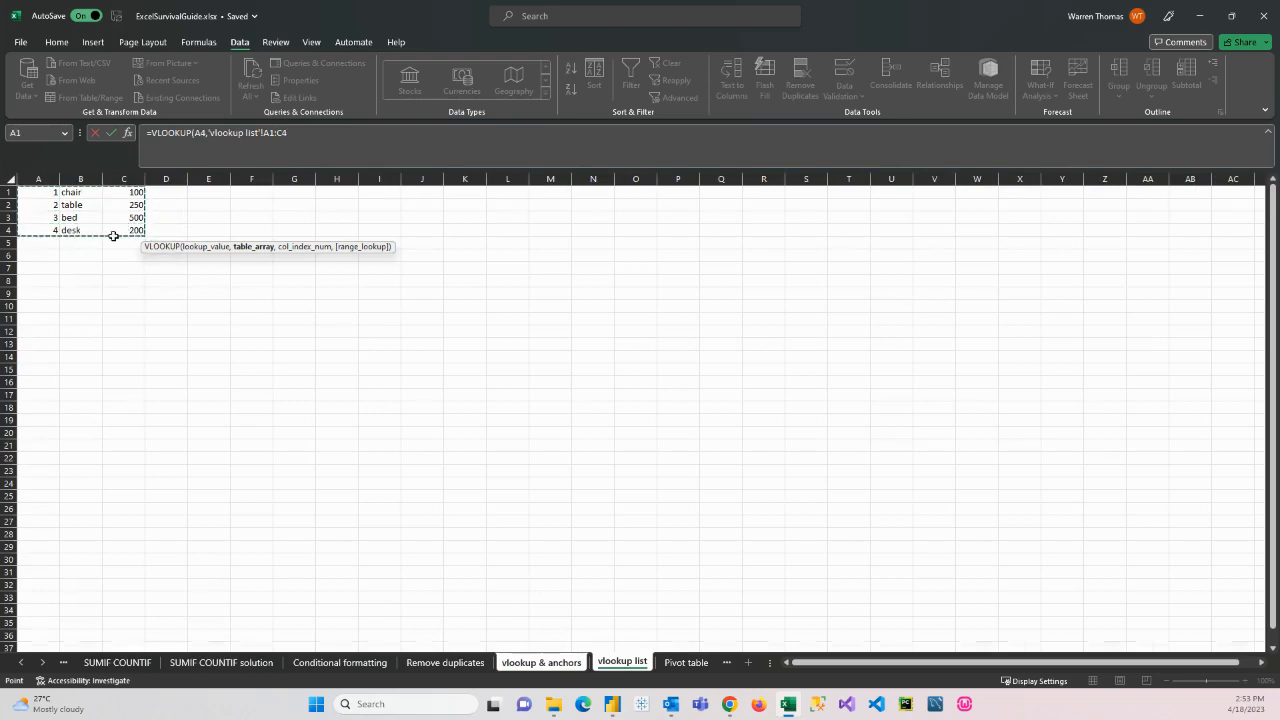
{"action": "type", "text": ","}
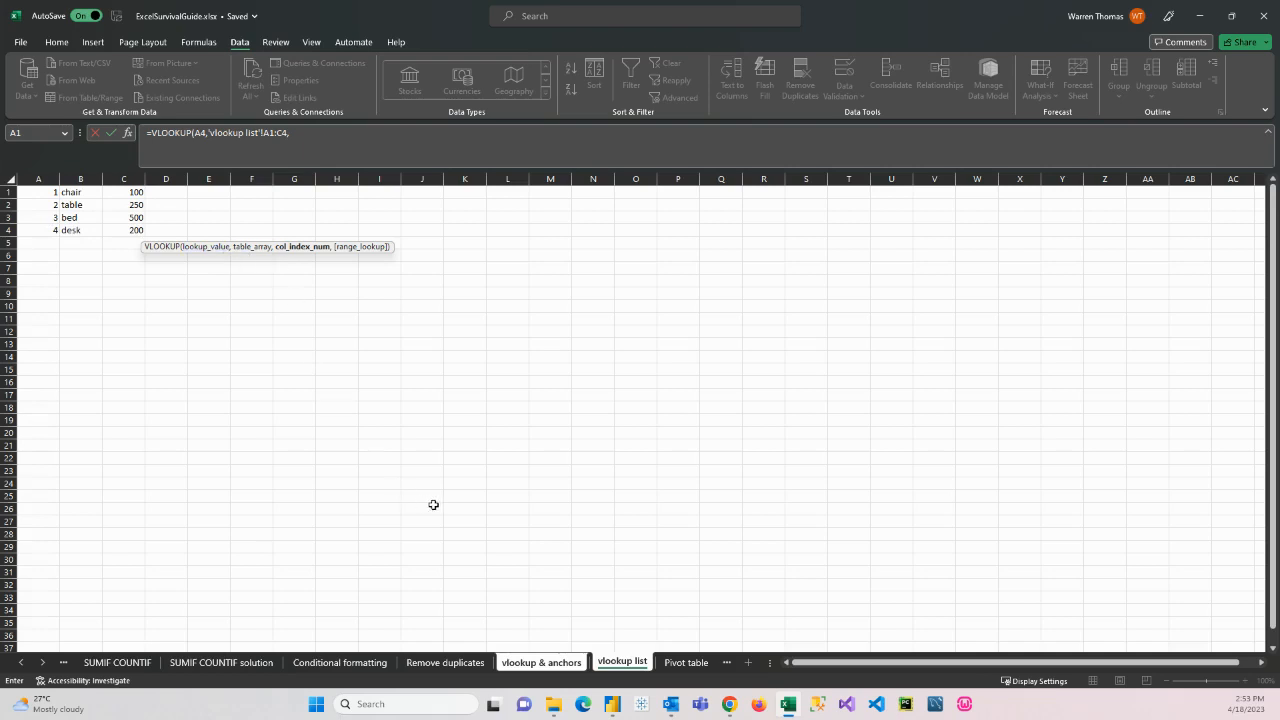
{"action": "left_click", "coordinate": [302, 129]}
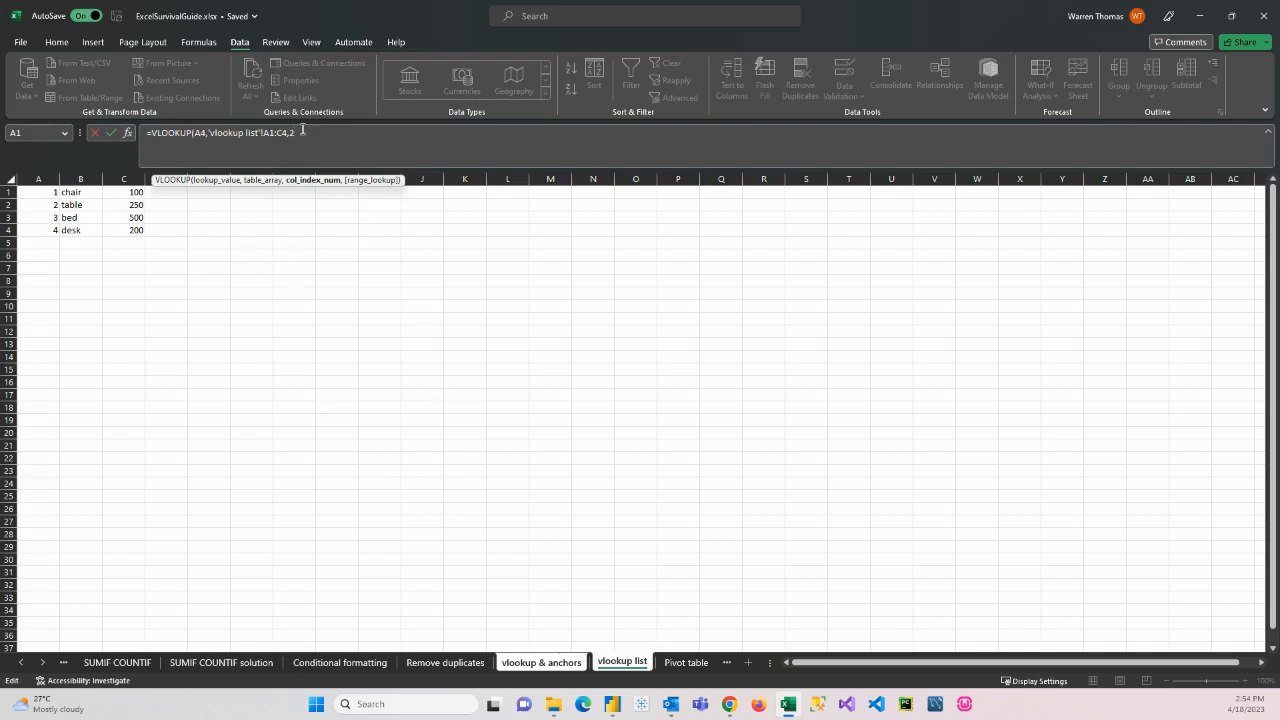
{"action": "type", "text": ","}
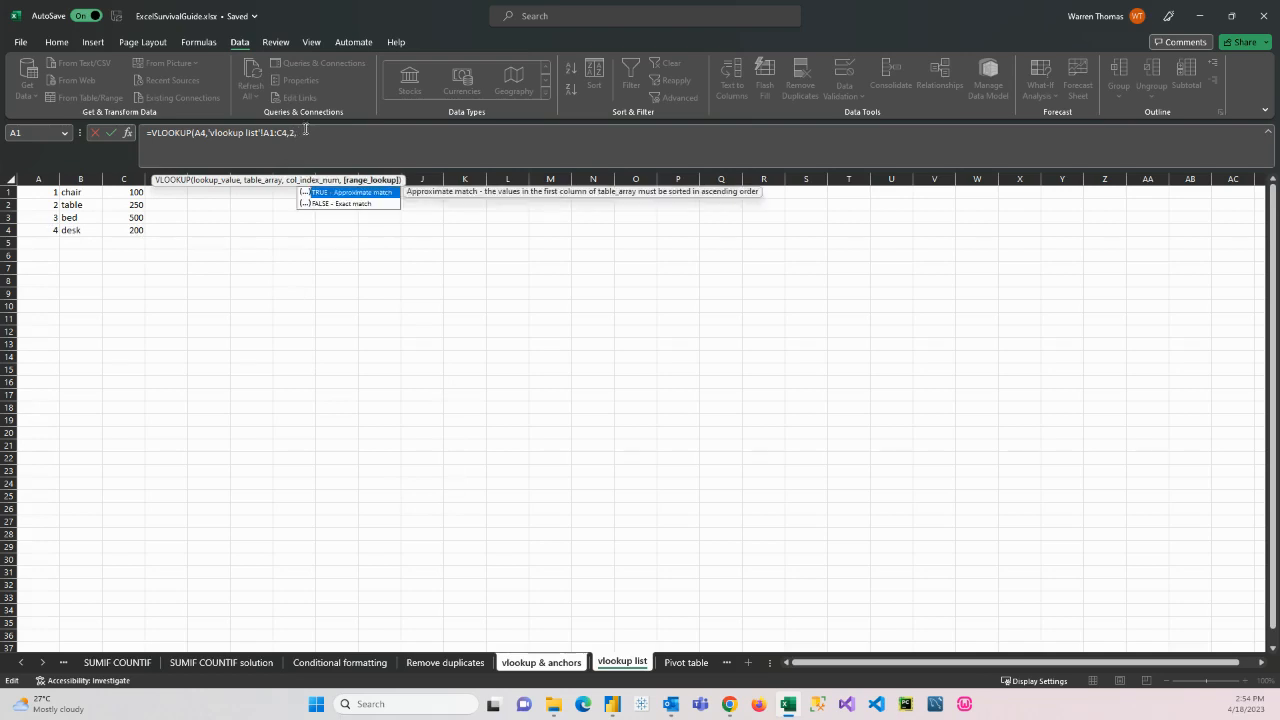
{"action": "left_click", "coordinate": [354, 211]}
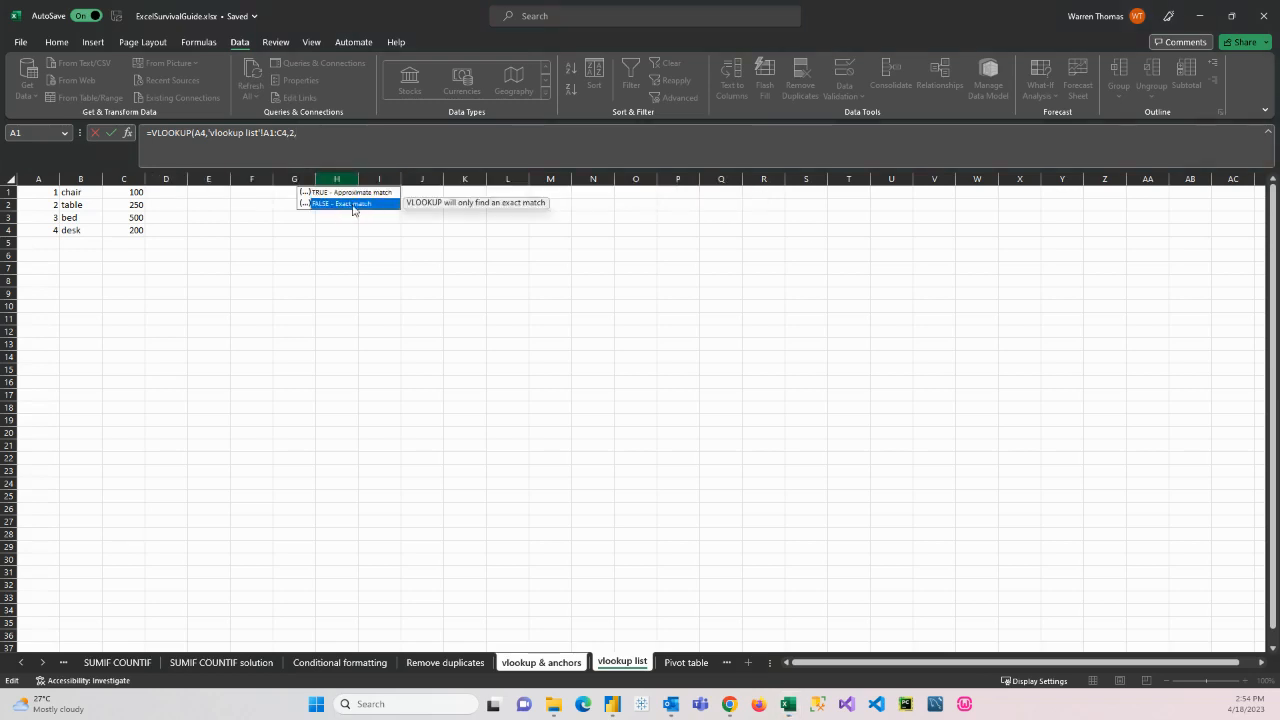
{"action": "double_click", "coordinate": [352, 205]}
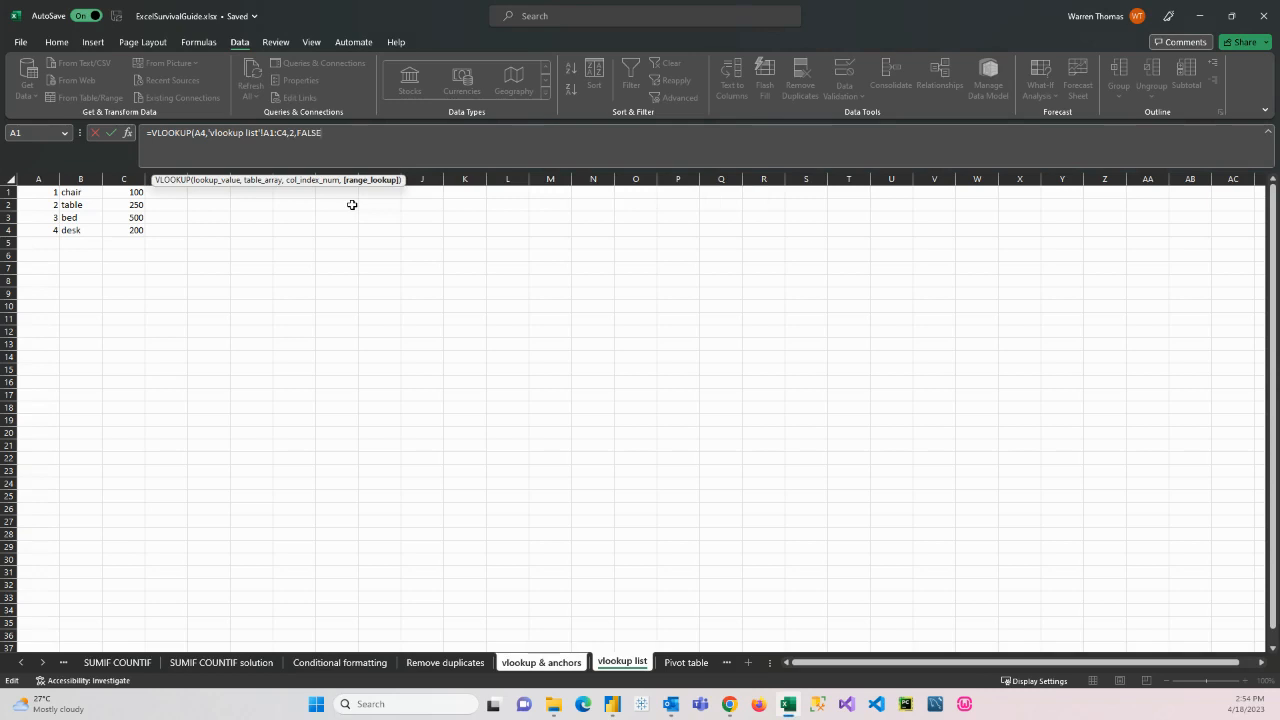
{"action": "type", "text": ")"}
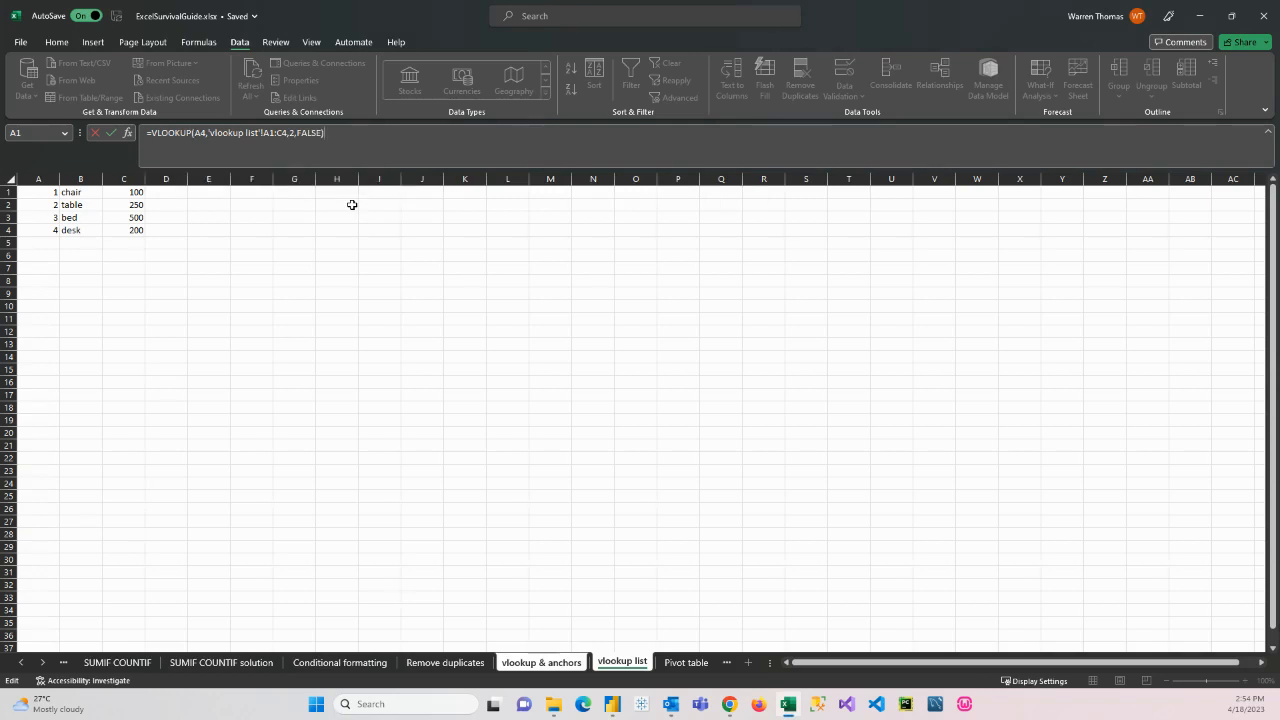
{"action": "key", "text": "Return"}
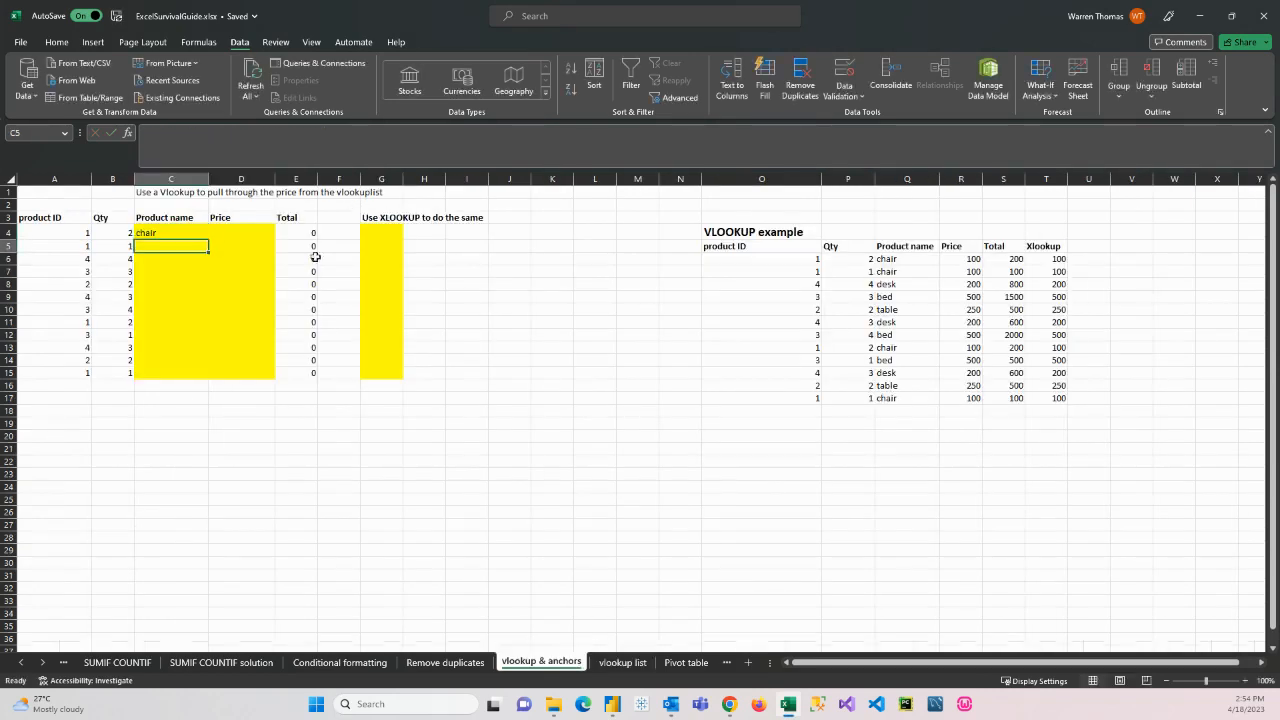
Step: Check the C4 formula and its product ID in A4 against the first row of the vlookup list sheet
{"action": "left_click", "coordinate": [170, 232]}
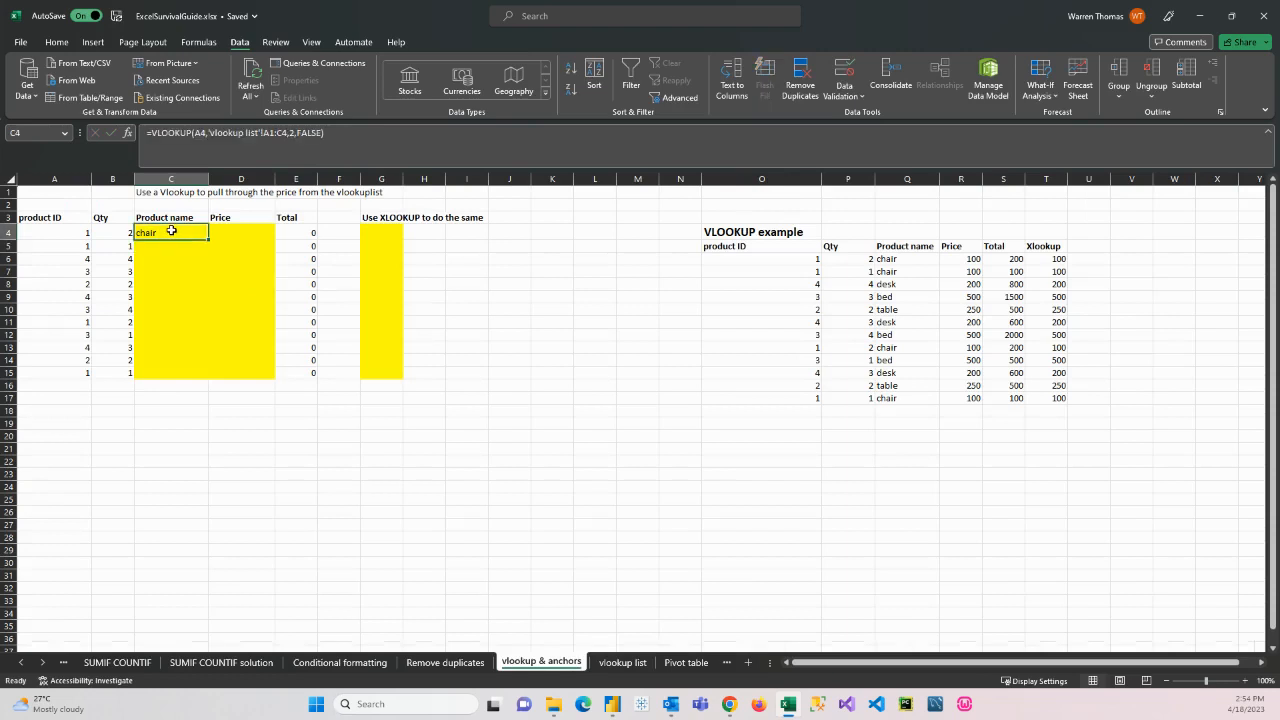
{"action": "left_click", "coordinate": [78, 234]}
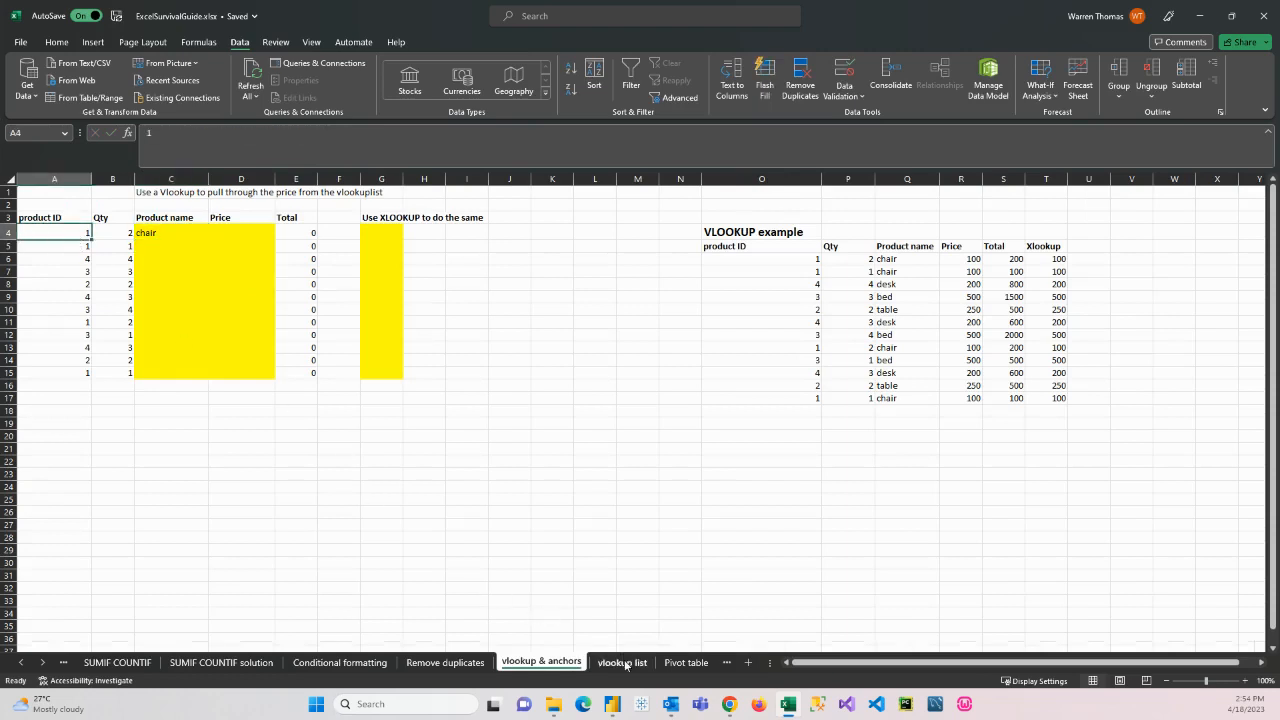
{"action": "left_click", "coordinate": [622, 662]}
{"action": "left_click", "coordinate": [76, 194]}
{"action": "left_click", "coordinate": [42, 195]}
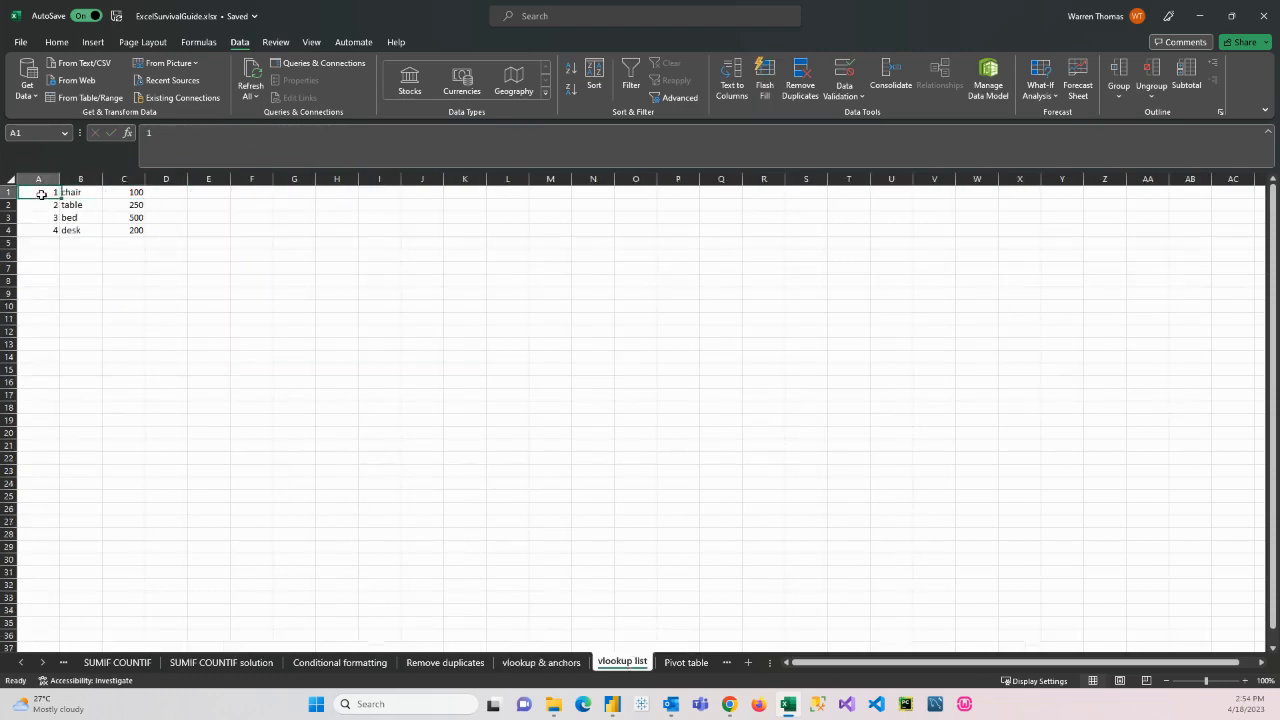
{"action": "left_click", "coordinate": [541, 662]}
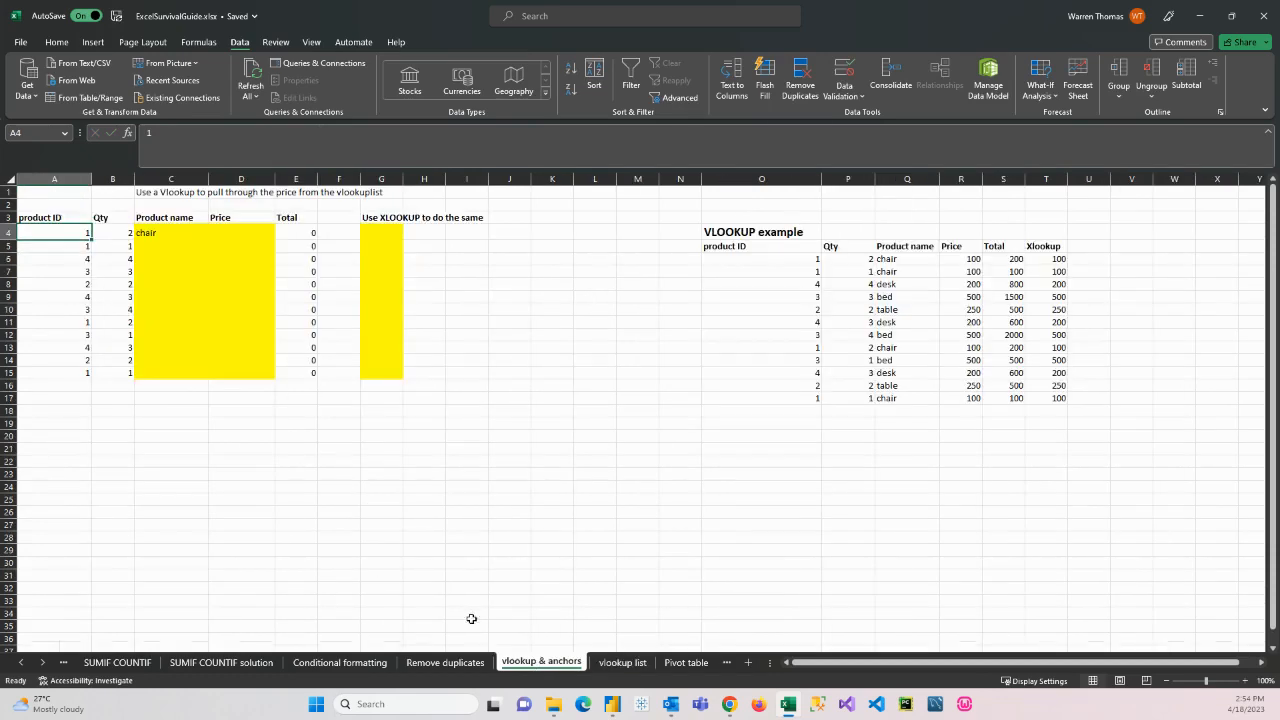
Step: Fill the C4 VLOOKUP formula down the Product name column to C15 and inspect the copied formulas in C5 to C12
{"action": "left_click", "coordinate": [175, 236]}
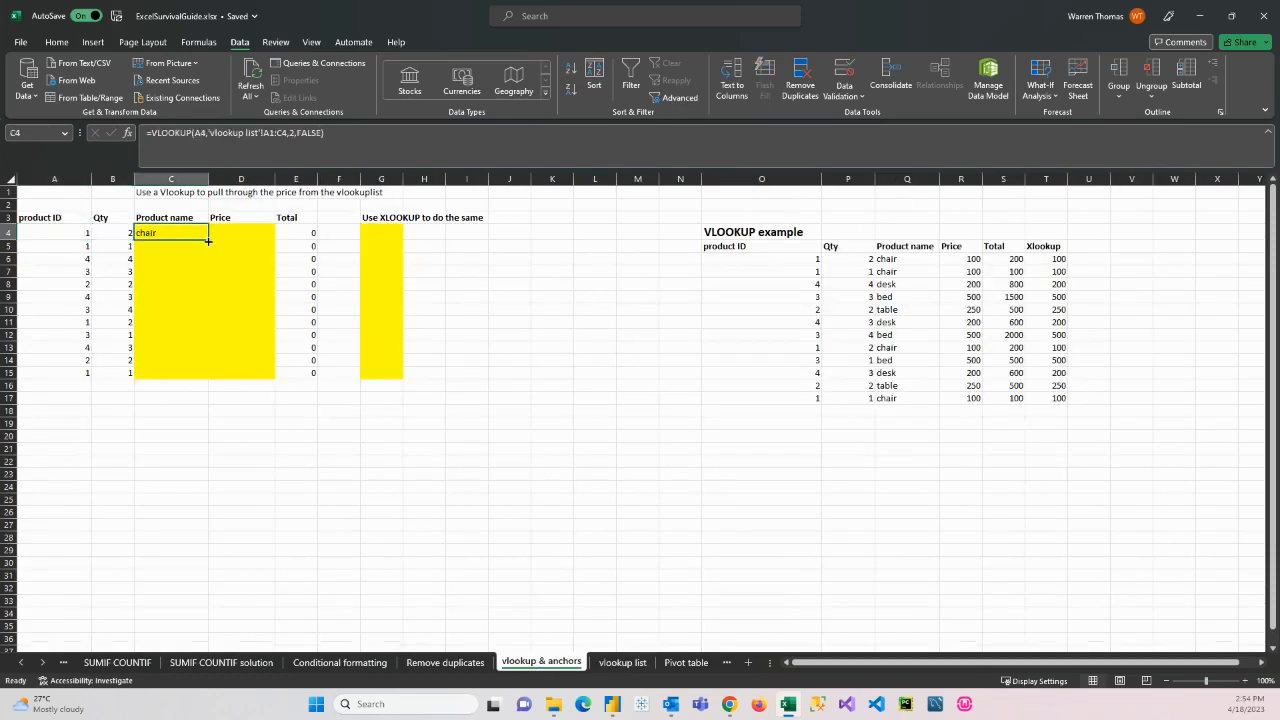
{"action": "left_click_drag", "start_coordinate": [208, 241], "coordinate": [208, 378]}
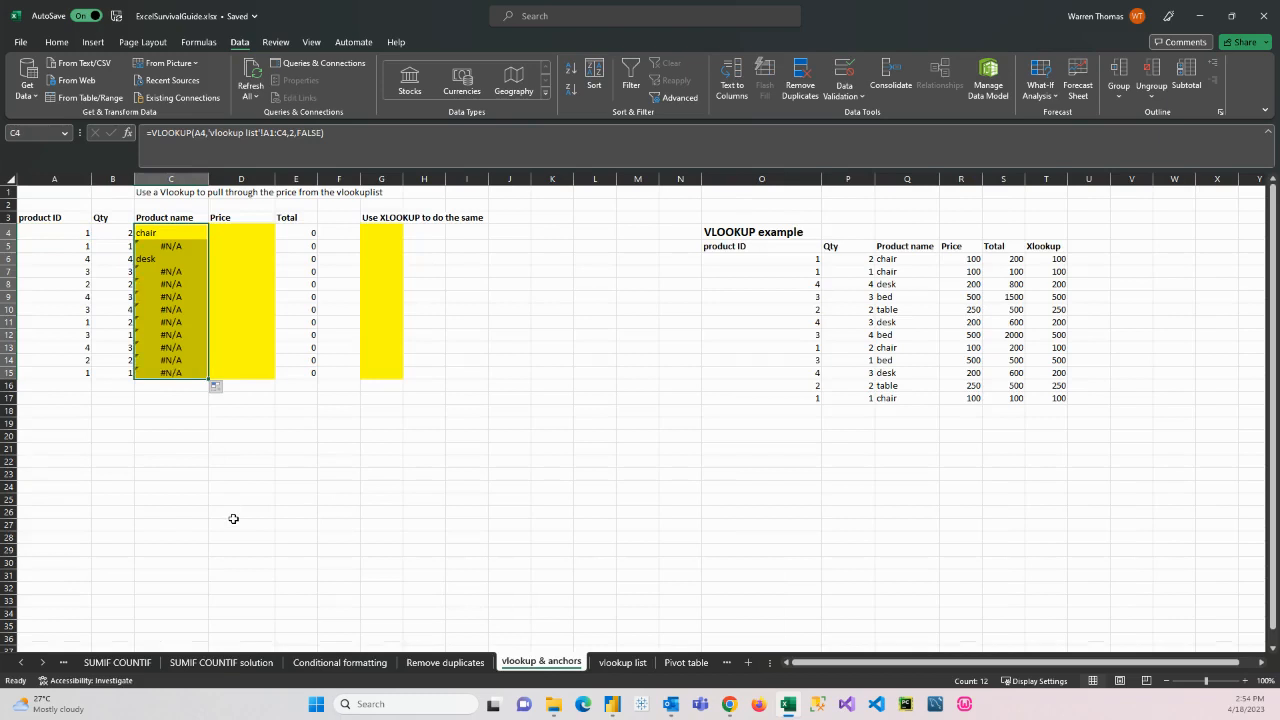
{"action": "left_click", "coordinate": [160, 246]}
{"action": "left_click", "coordinate": [171, 273]}
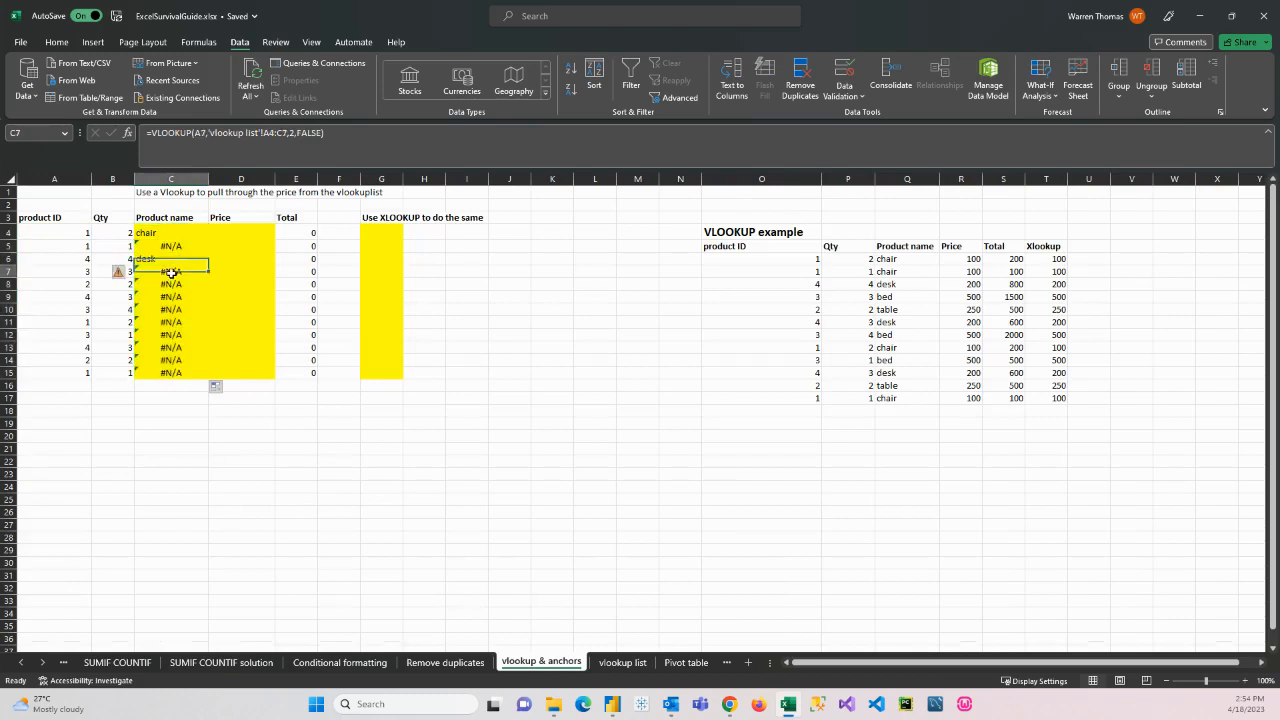
{"action": "left_click", "coordinate": [173, 287]}
{"action": "left_click", "coordinate": [173, 310]}
{"action": "left_click", "coordinate": [172, 322]}
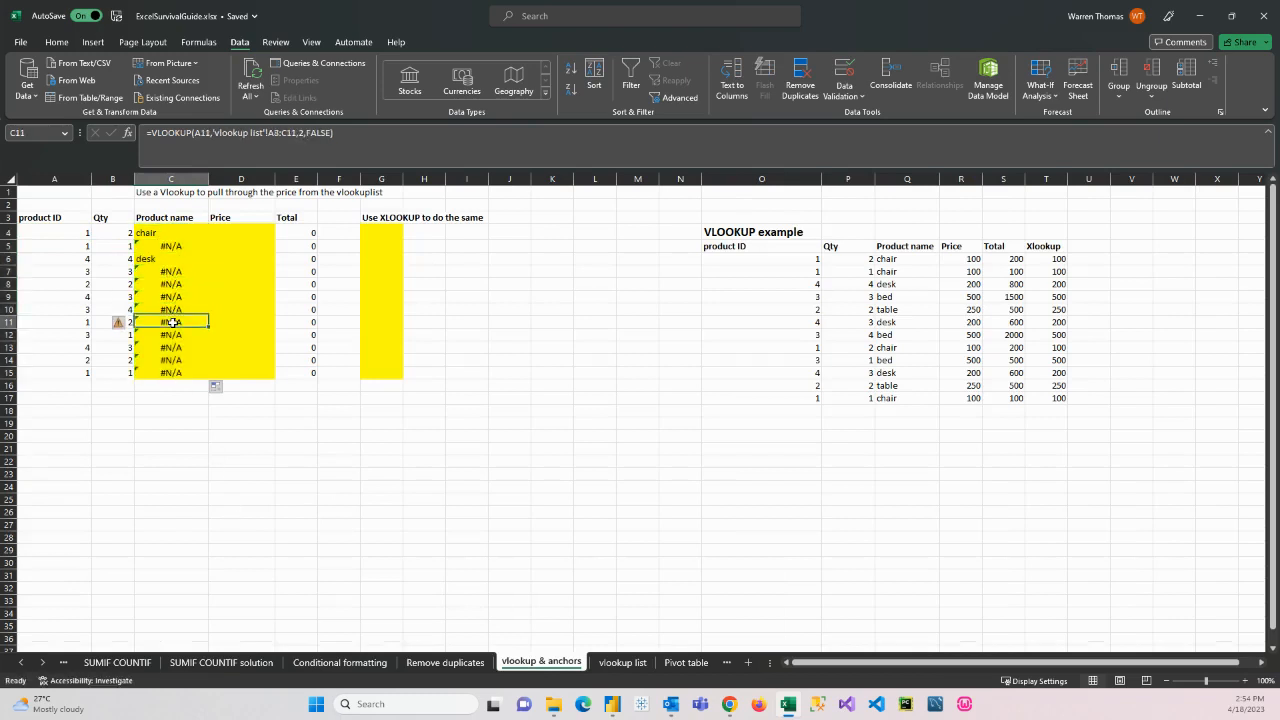
{"action": "left_click", "coordinate": [172, 335]}
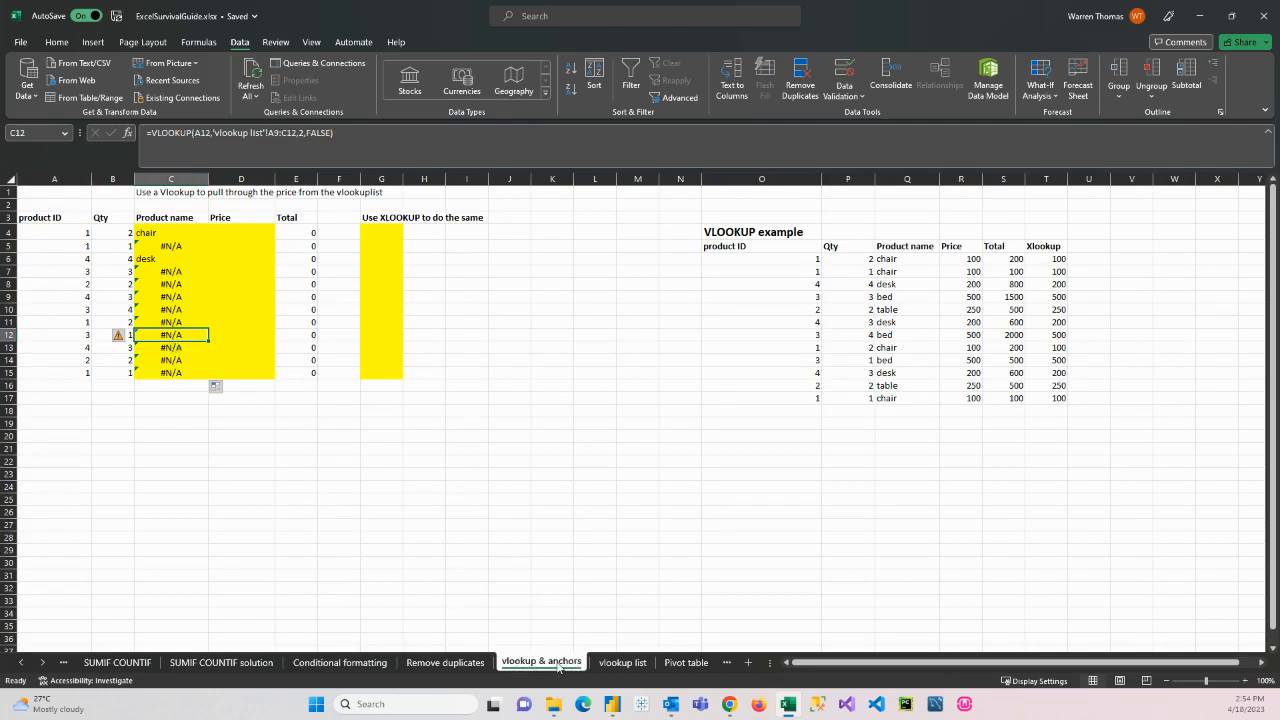
Step: Review the table array in the C4 formula and compare it with range A1:C4 on the vlookup list sheet
{"action": "left_click", "coordinate": [157, 233]}
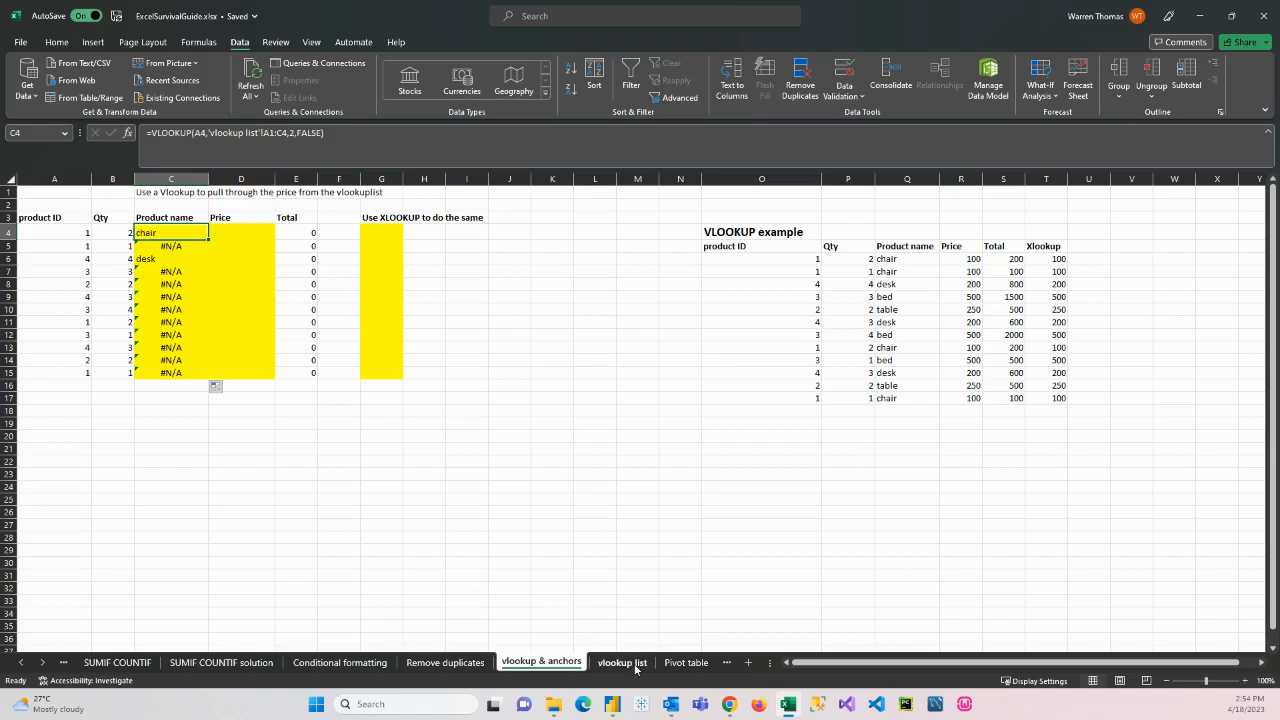
{"action": "left_click", "coordinate": [284, 132]}
{"action": "type", "text": "4"}
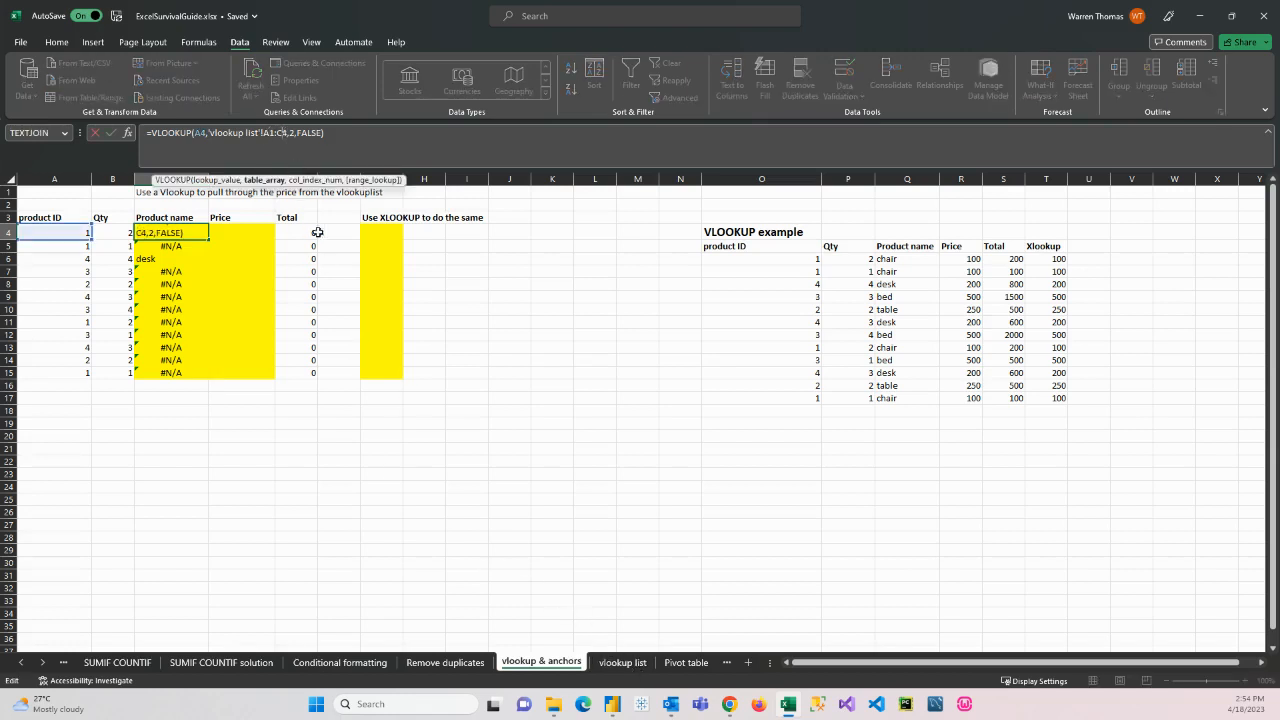
{"action": "key", "text": "Return"}
{"action": "left_click", "coordinate": [622, 662]}
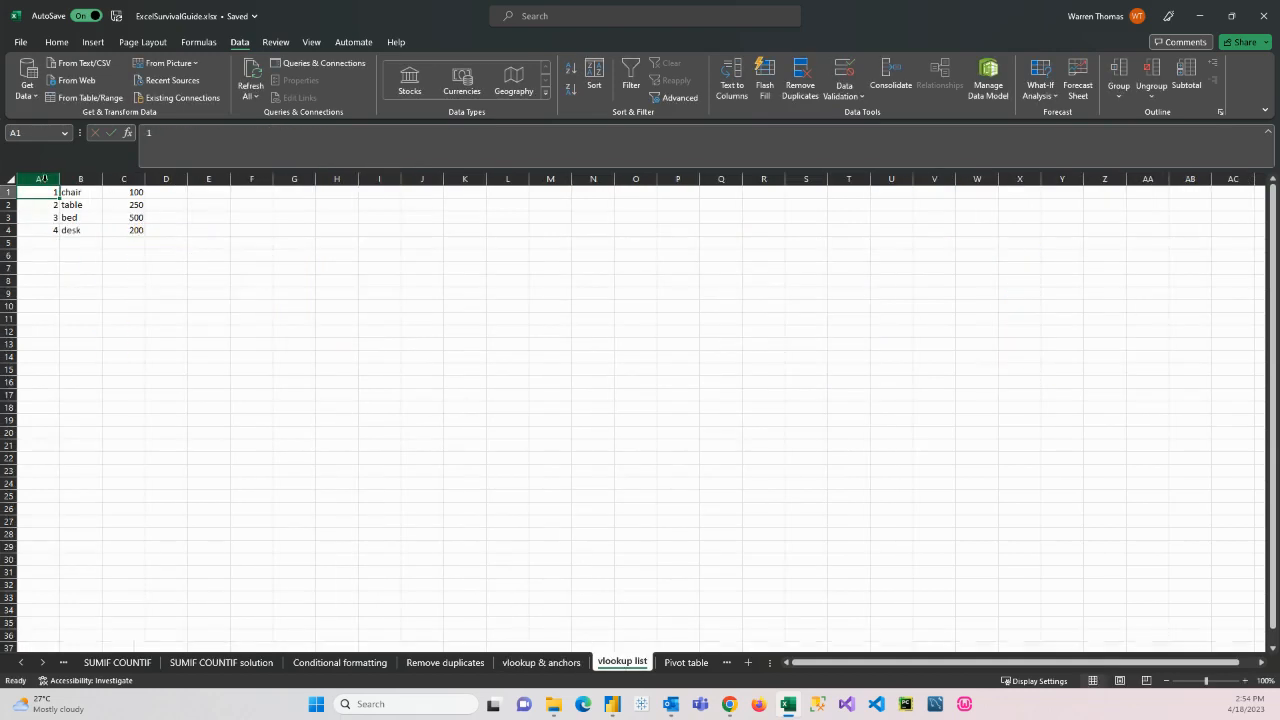
{"action": "left_click", "coordinate": [41, 231]}
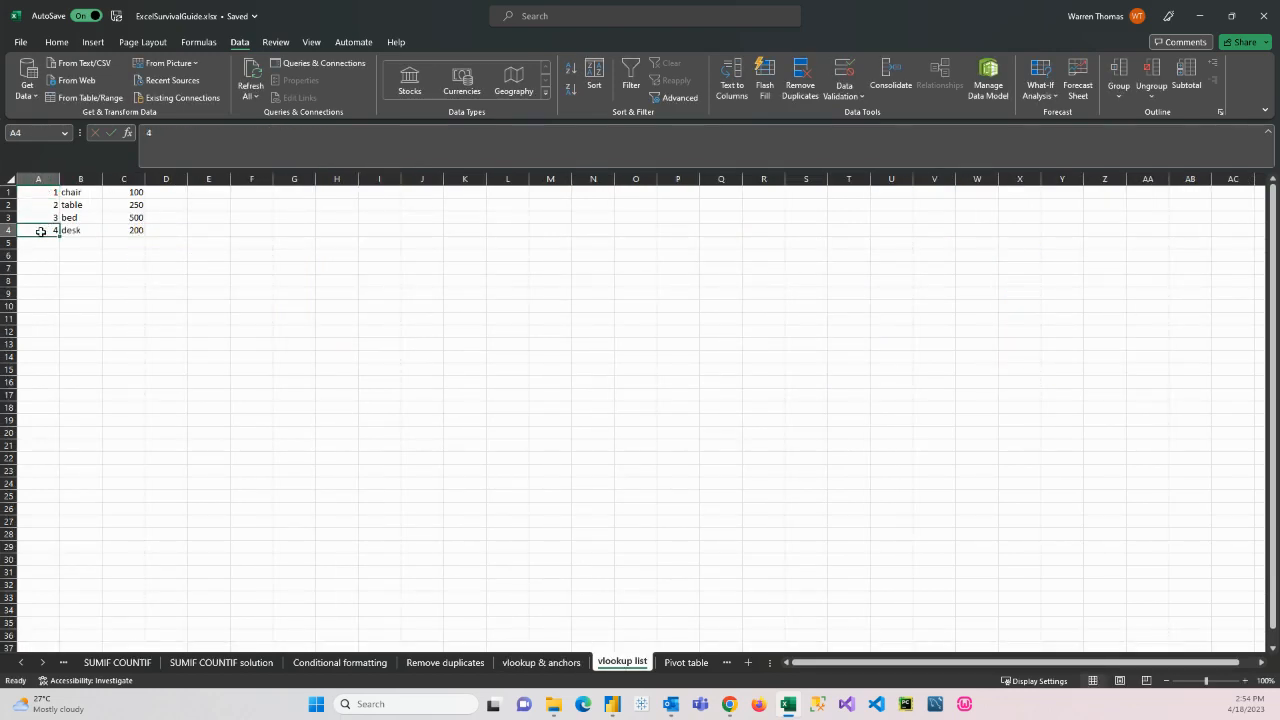
{"action": "left_click_drag", "start_coordinate": [137, 191], "coordinate": [40, 233]}
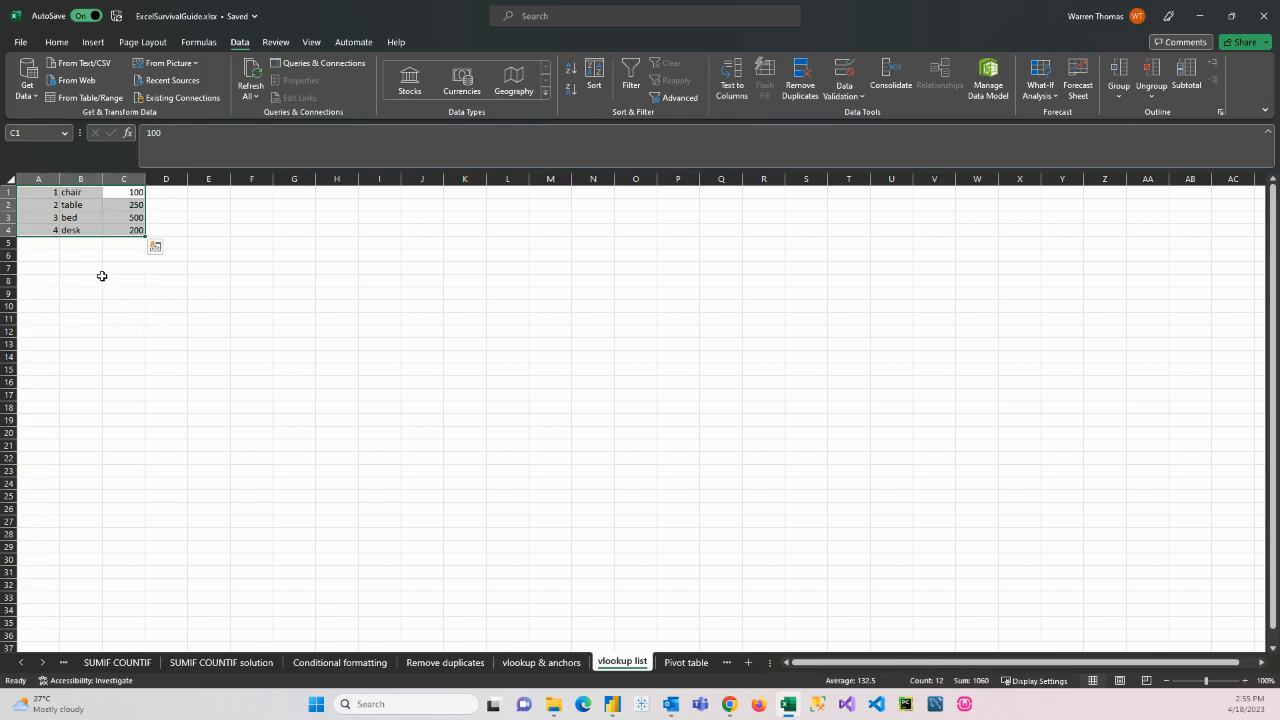
{"action": "left_click", "coordinate": [533, 662]}
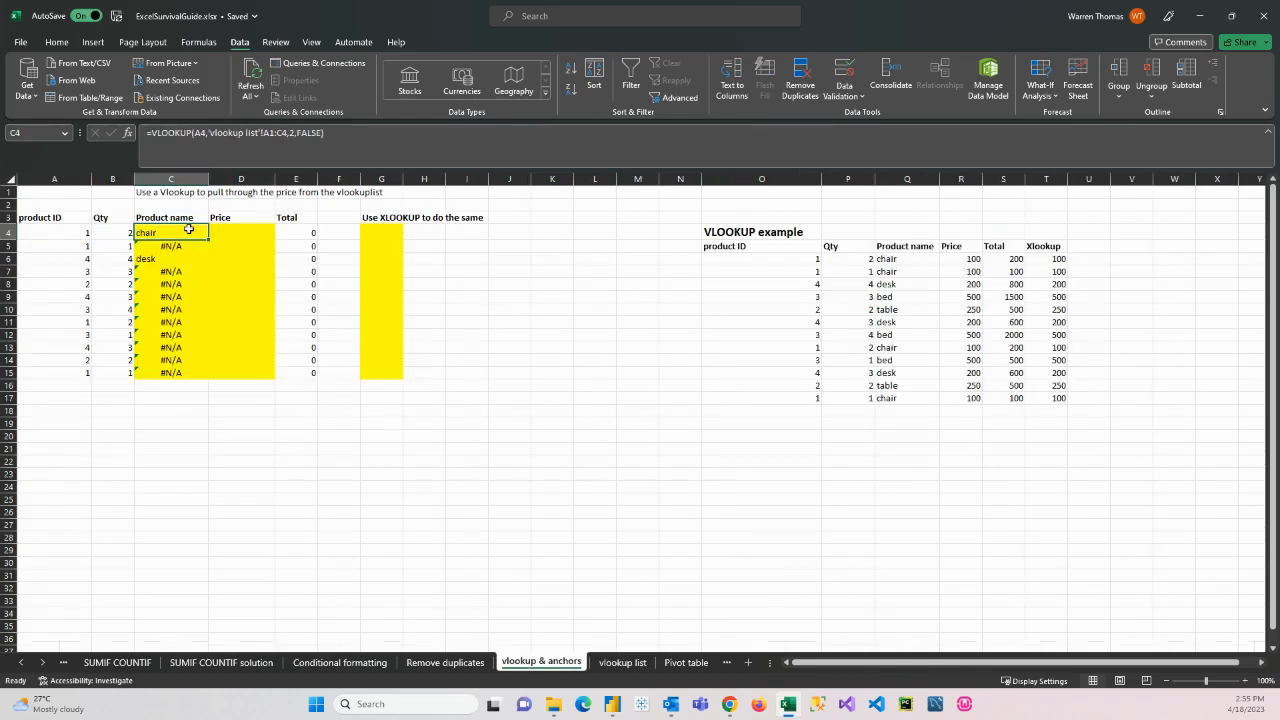
Step: Examine the table array references in C5, C6 and C7 and trace them against the product data on the vlookup list sheet
{"action": "left_click", "coordinate": [186, 246]}
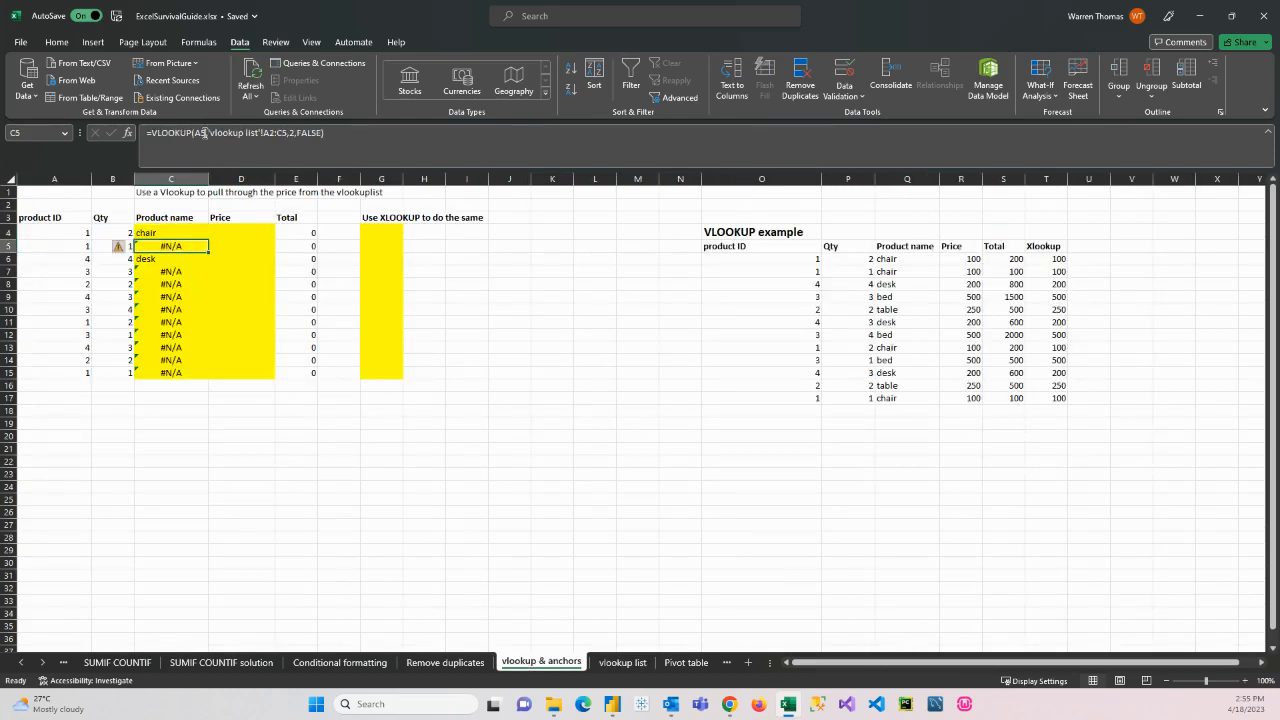
{"action": "left_click", "coordinate": [204, 133]}
{"action": "left_click", "coordinate": [270, 133]}
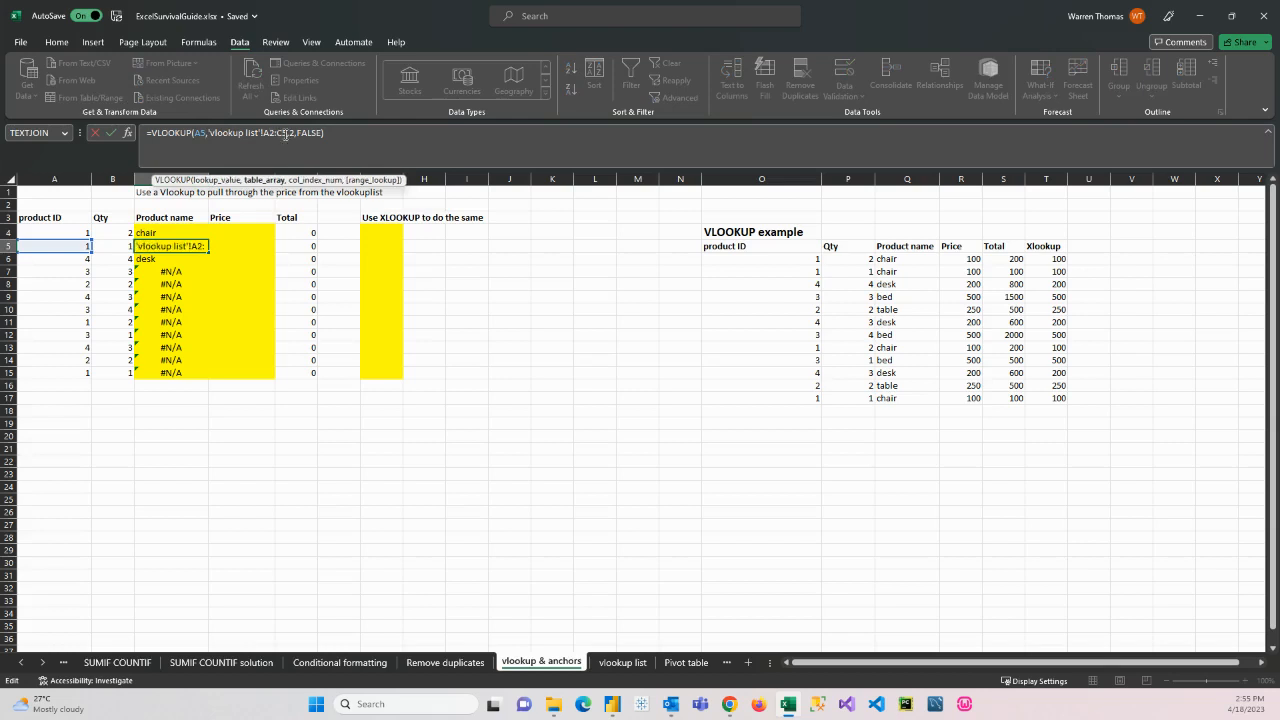
{"action": "left_click", "coordinate": [281, 133]}
{"action": "key", "text": "Return"}
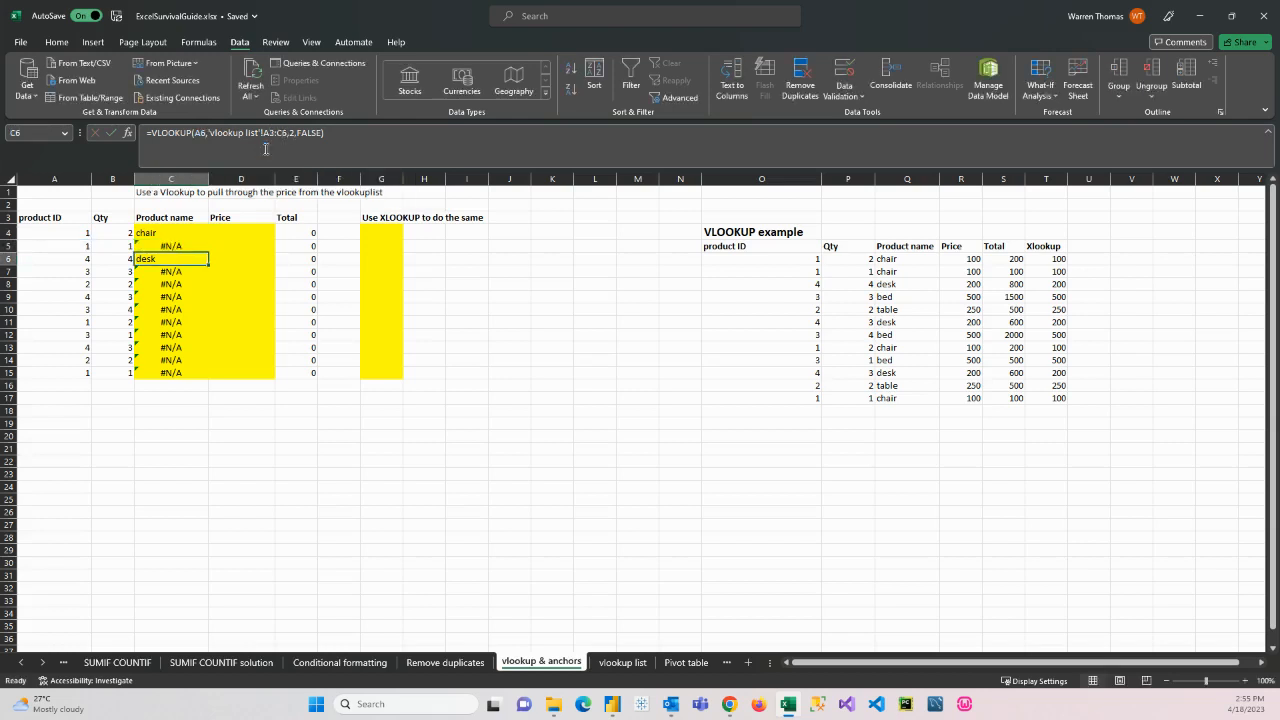
{"action": "key", "text": "Down"}
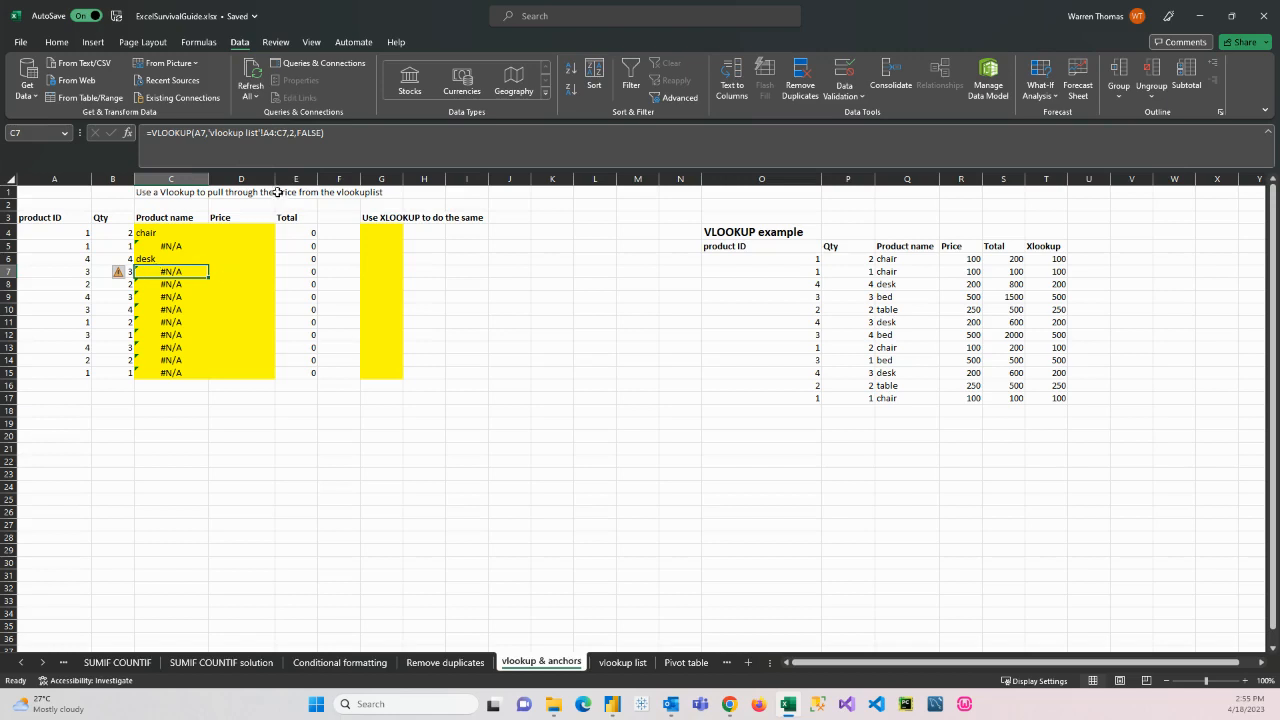
{"action": "left_click", "coordinate": [622, 662]}
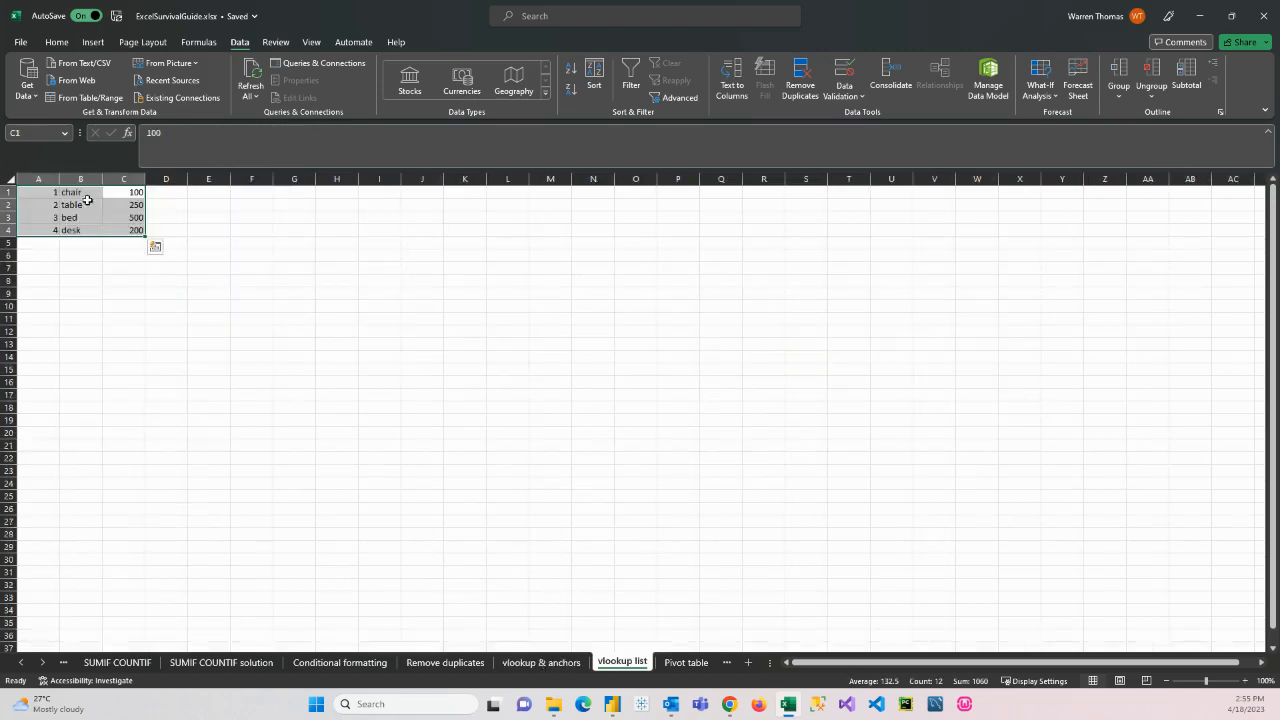
{"action": "left_click", "coordinate": [47, 231]}
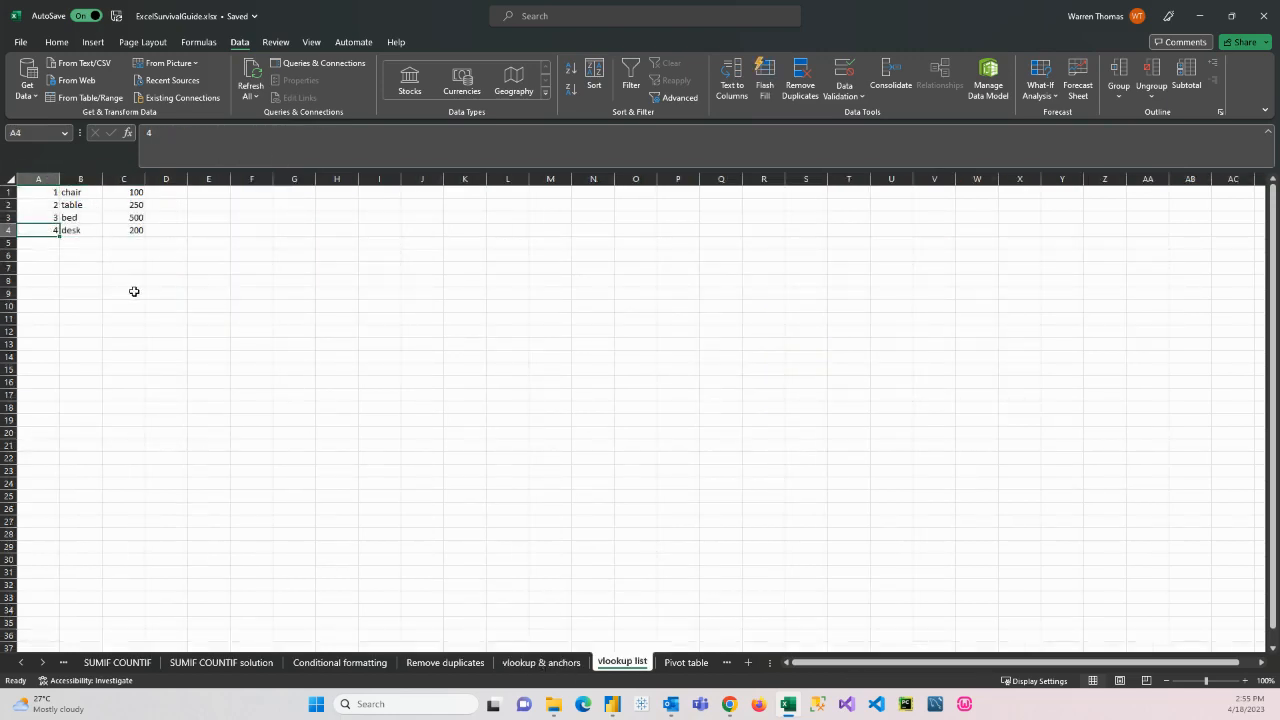
{"action": "left_click_drag", "start_coordinate": [134, 291], "coordinate": [45, 234]}
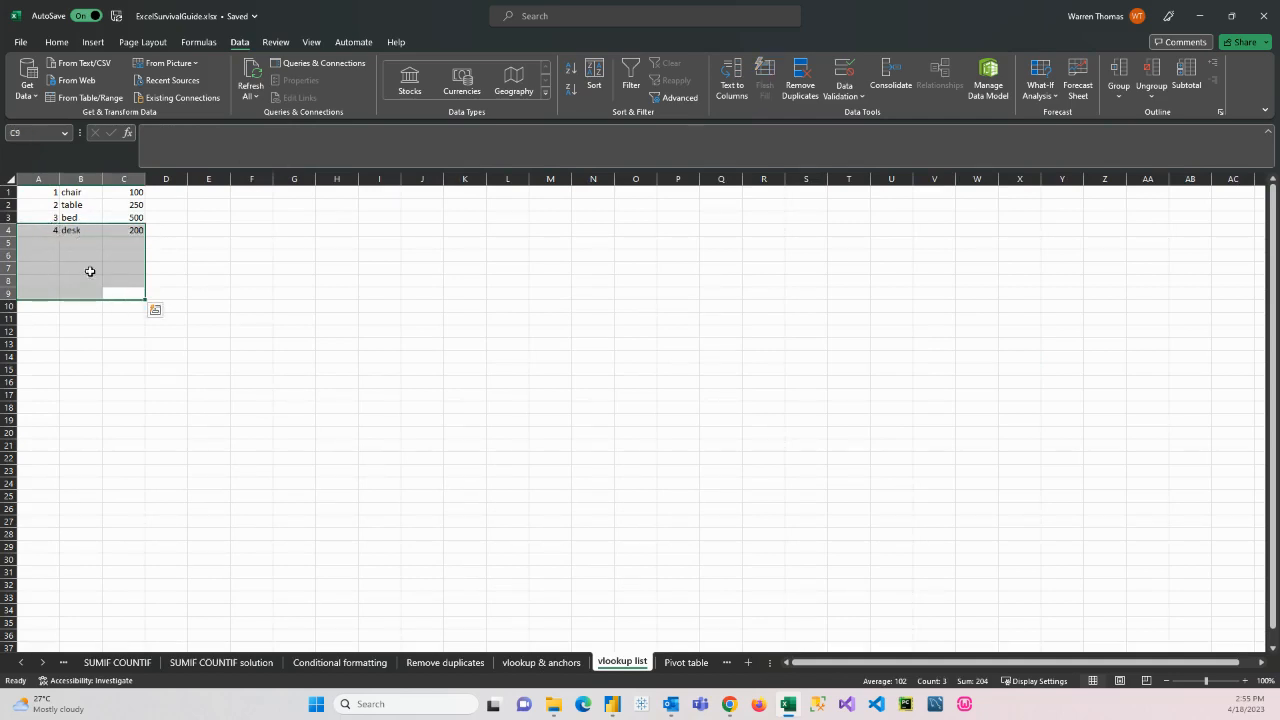
{"action": "left_click_drag", "start_coordinate": [44, 190], "coordinate": [125, 229]}
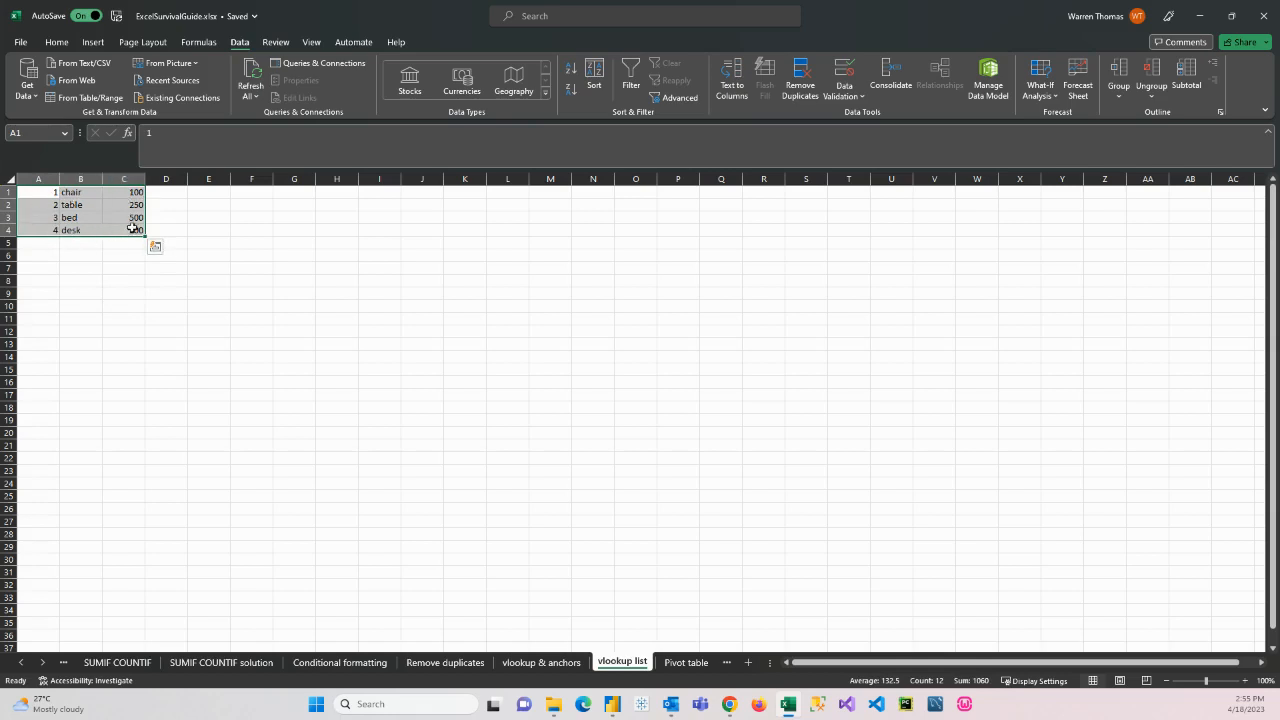
Step: Review the lookup value in C4 against product IDs A4 to A9, and revisit the lookup table on the vlookup list sheet
{"action": "left_click", "coordinate": [530, 663]}
{"action": "left_click", "coordinate": [151, 234]}
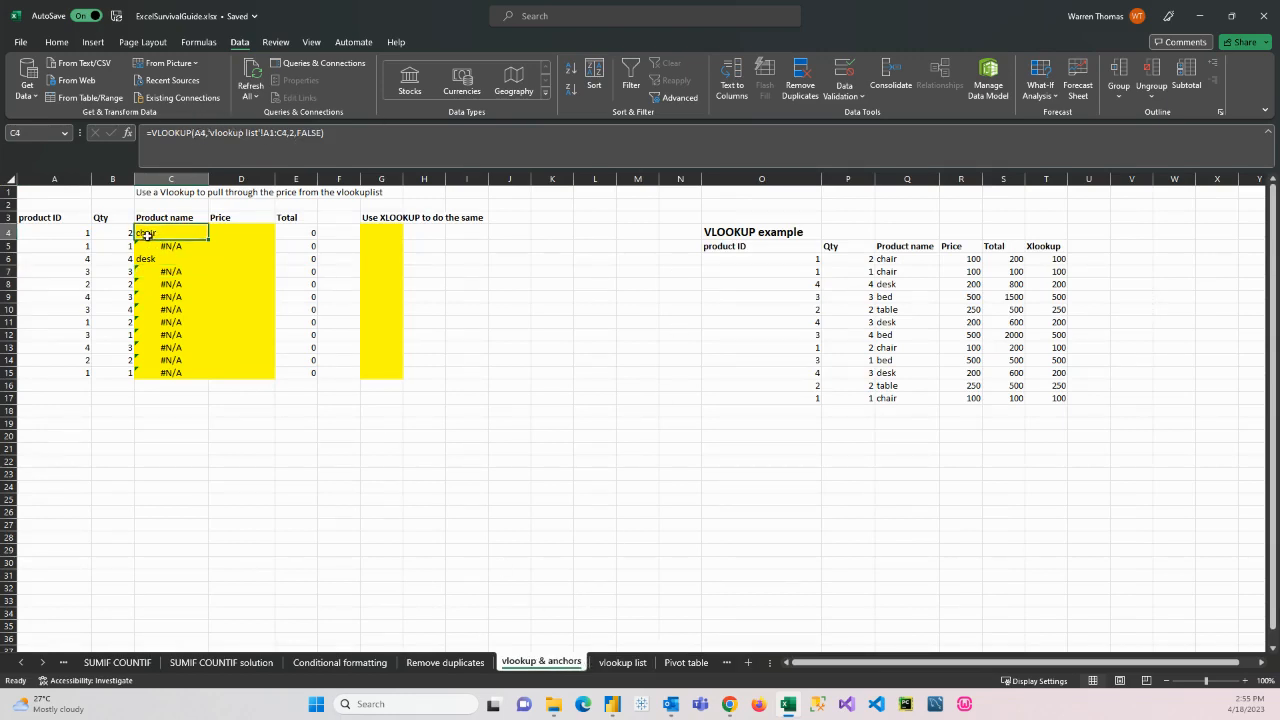
{"action": "left_click", "coordinate": [70, 232]}
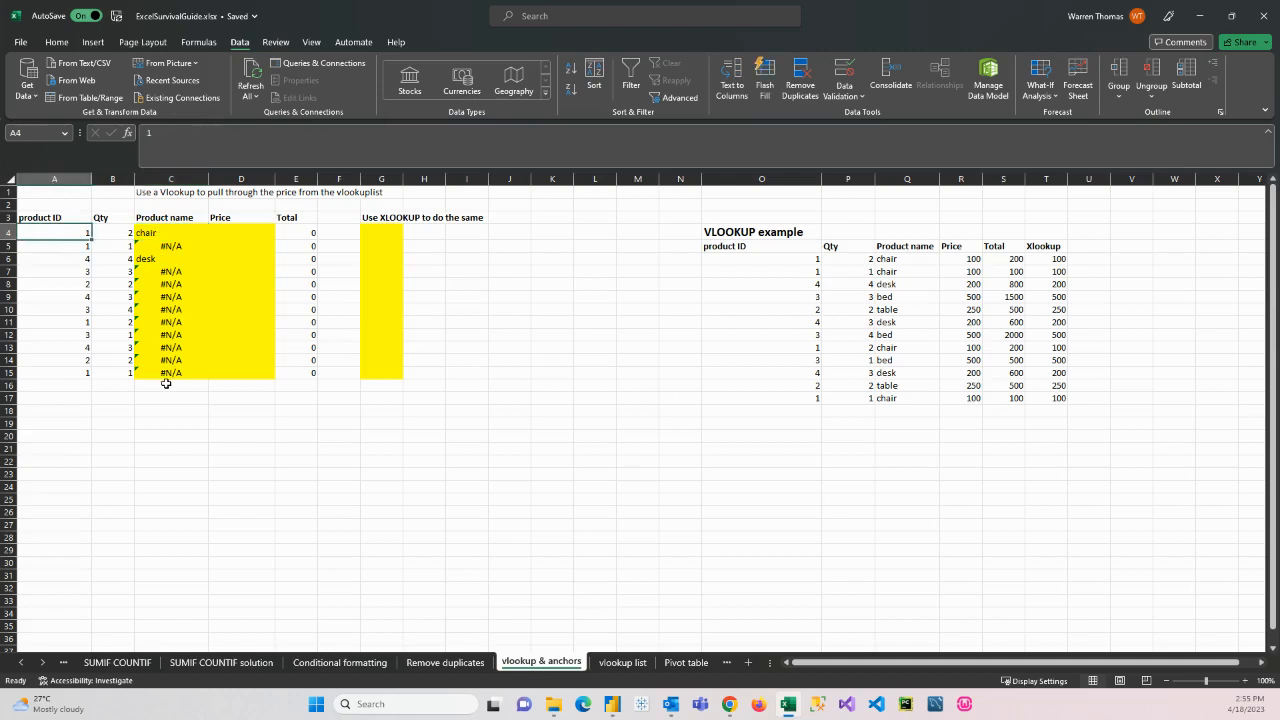
{"action": "left_click", "coordinate": [70, 248]}
{"action": "left_click", "coordinate": [73, 262]}
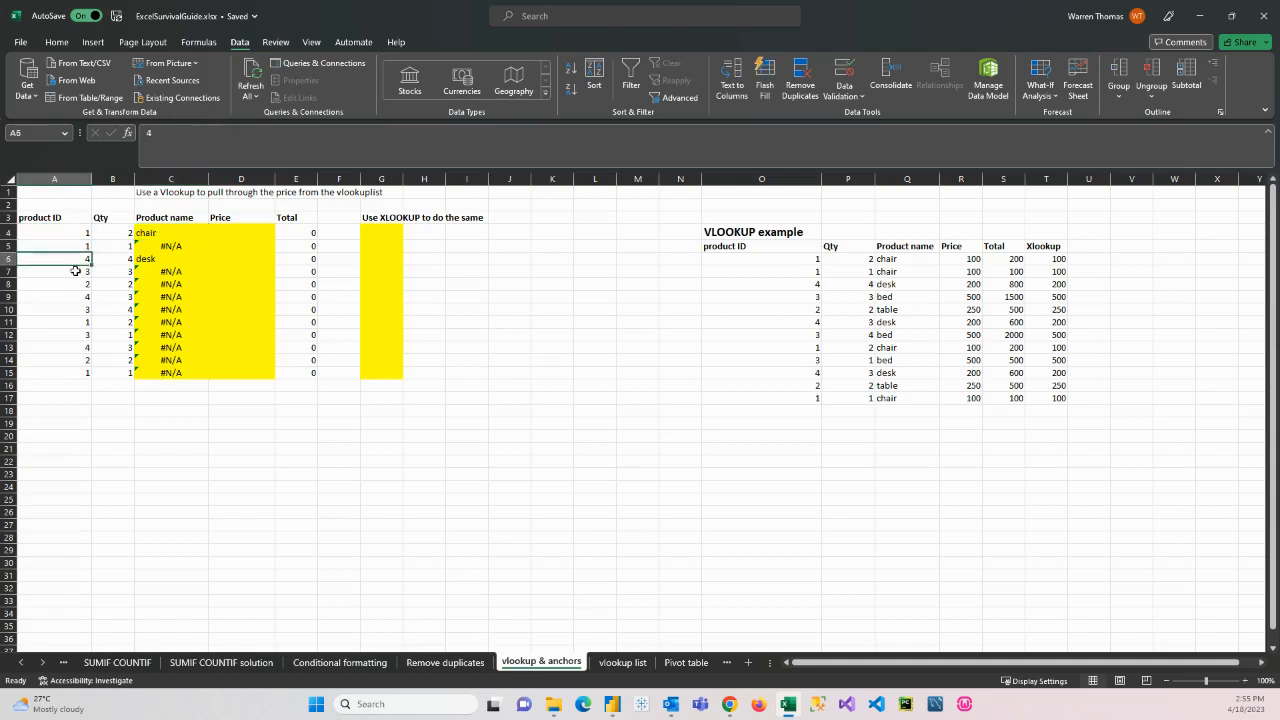
{"action": "left_click", "coordinate": [76, 272]}
{"action": "left_click", "coordinate": [79, 285]}
{"action": "left_click", "coordinate": [78, 295]}
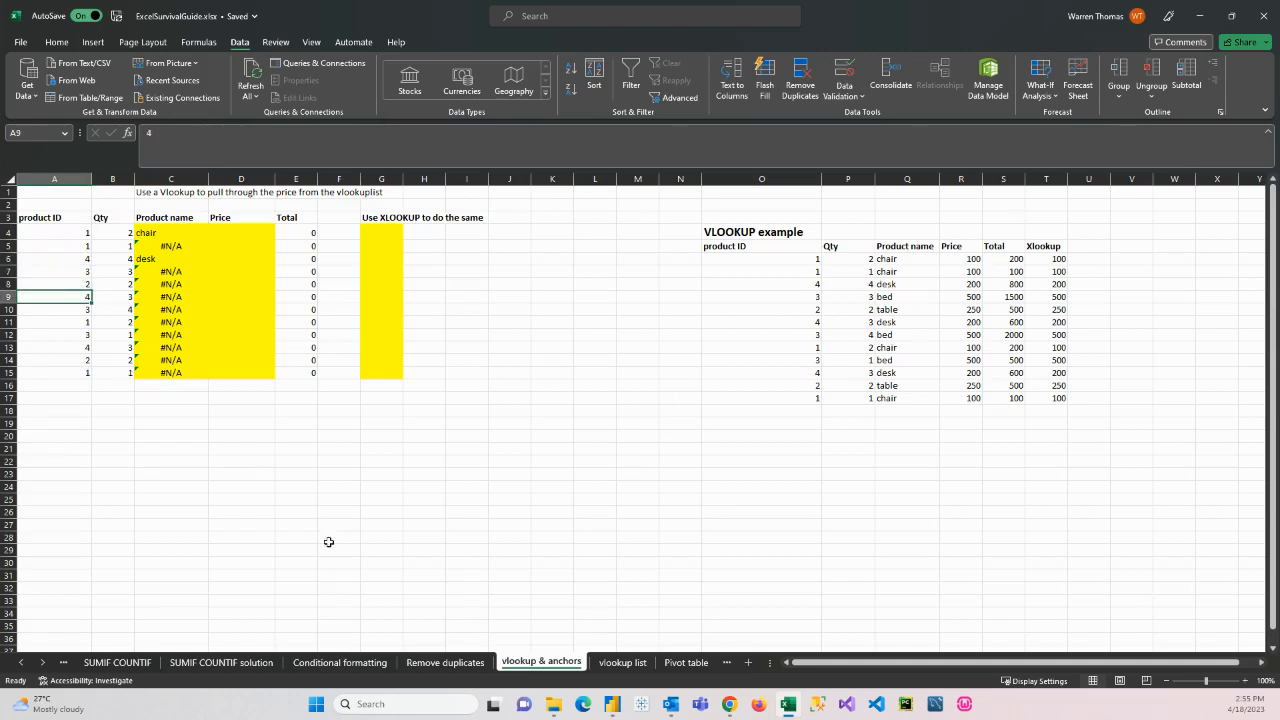
{"action": "left_click", "coordinate": [622, 662]}
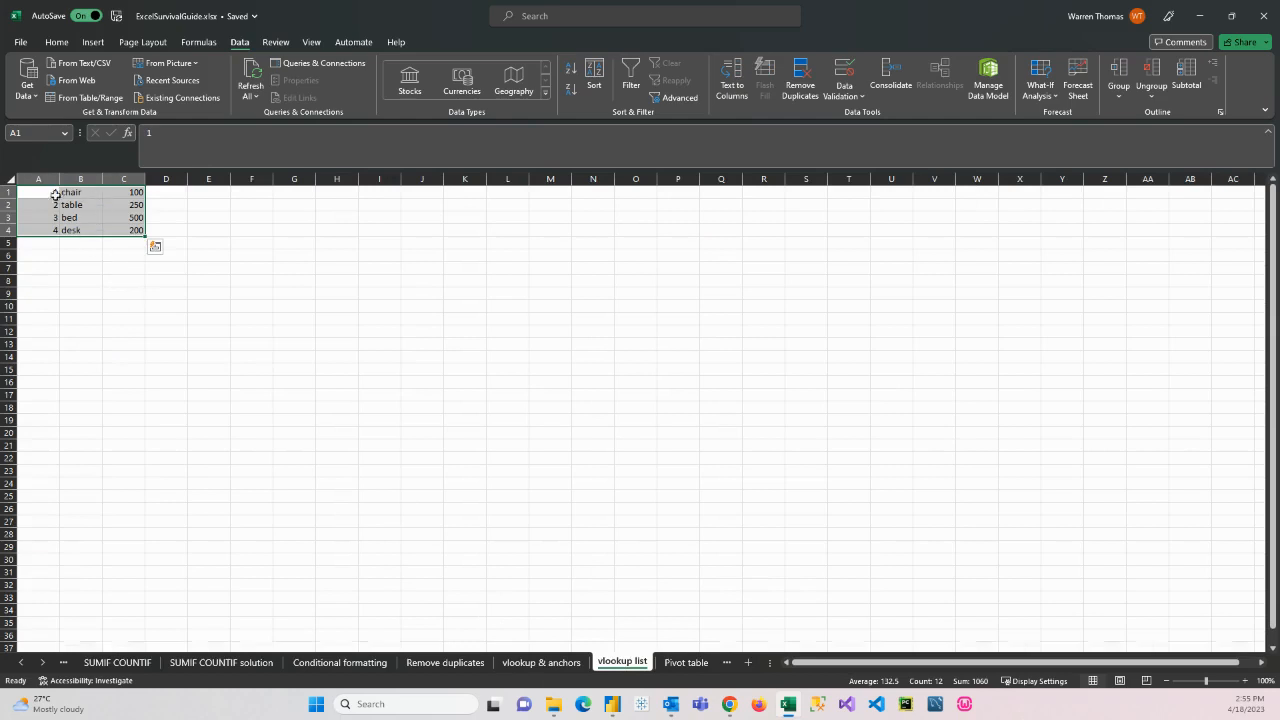
{"action": "left_click", "coordinate": [540, 662]}
Step: In the C4 formula on the vlookup & anchors sheet, anchor the first reference of the table array as $A$1
{"action": "left_click", "coordinate": [150, 235]}
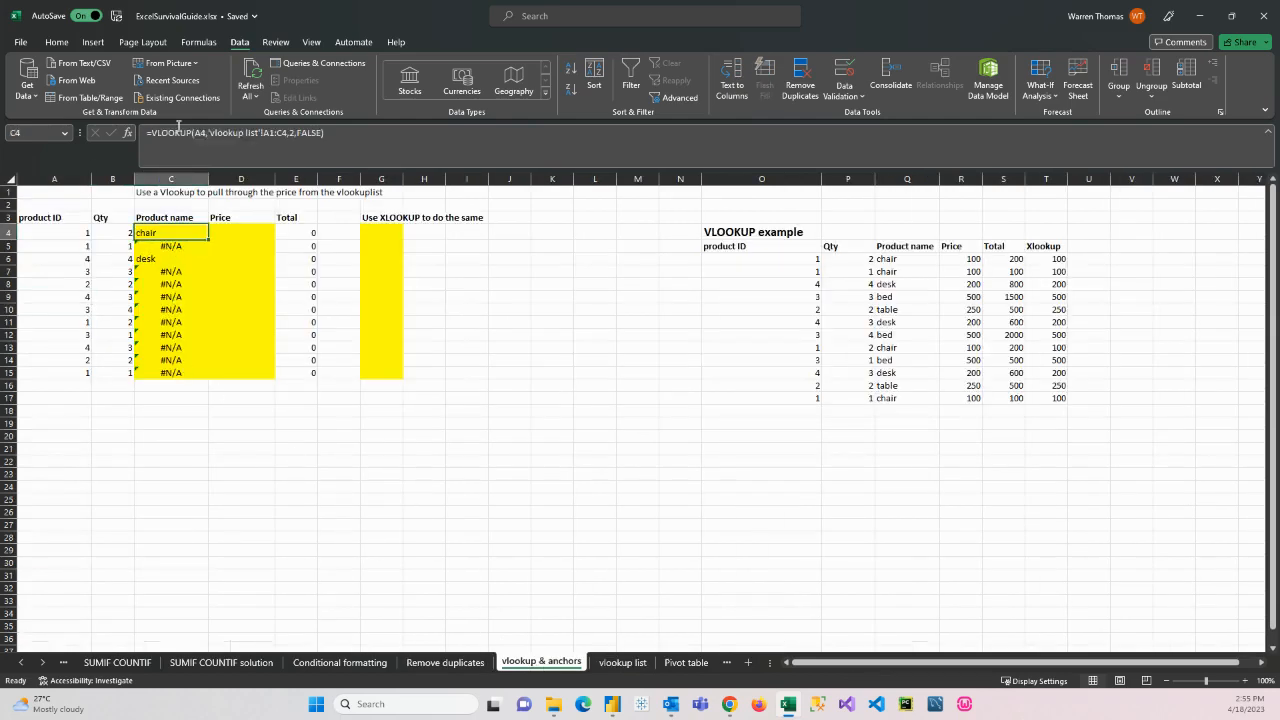
{"action": "left_click", "coordinate": [204, 132]}
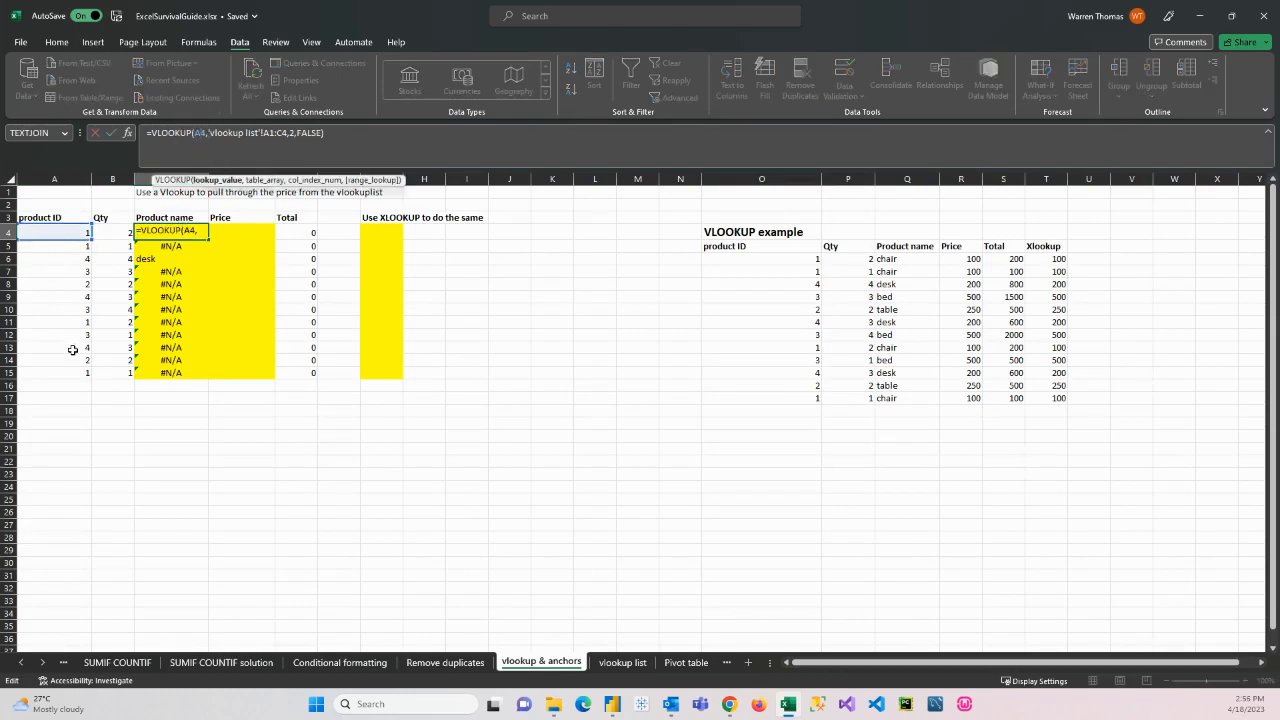
{"action": "left_click", "coordinate": [269, 132]}
{"action": "key", "text": "End"}
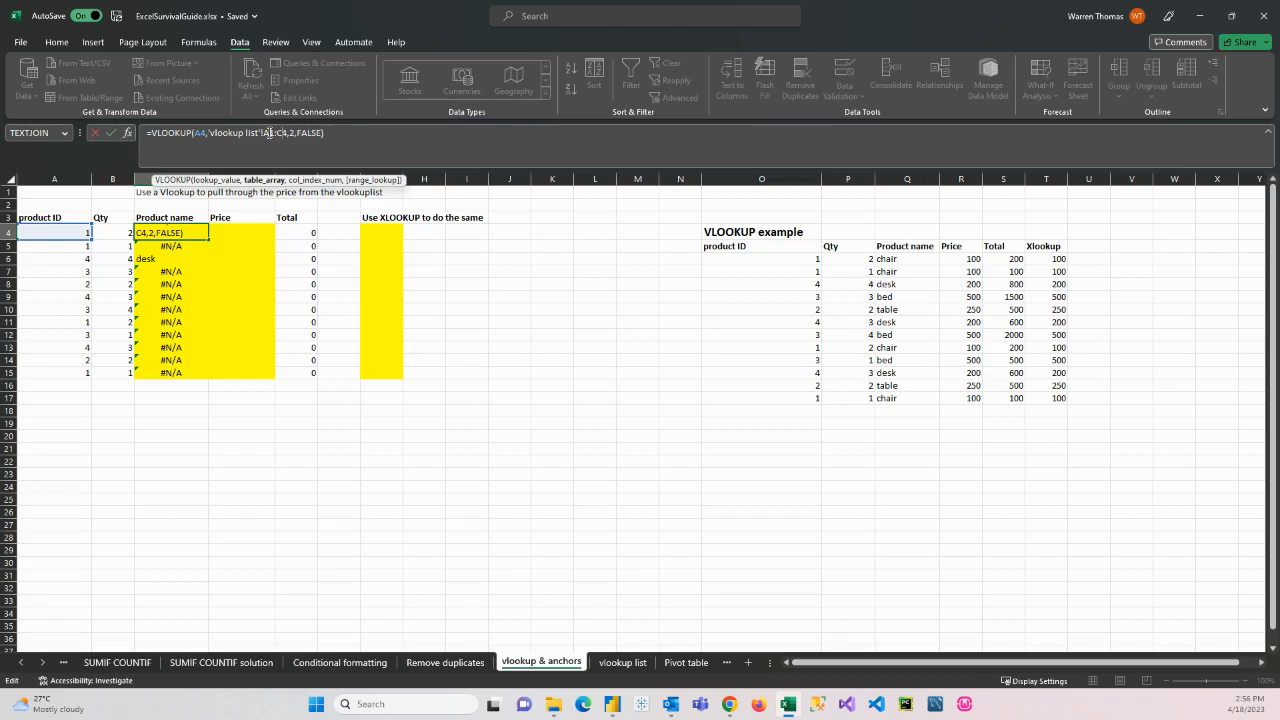
{"action": "left_click", "coordinate": [269, 132]}
{"action": "key", "text": "F4"}
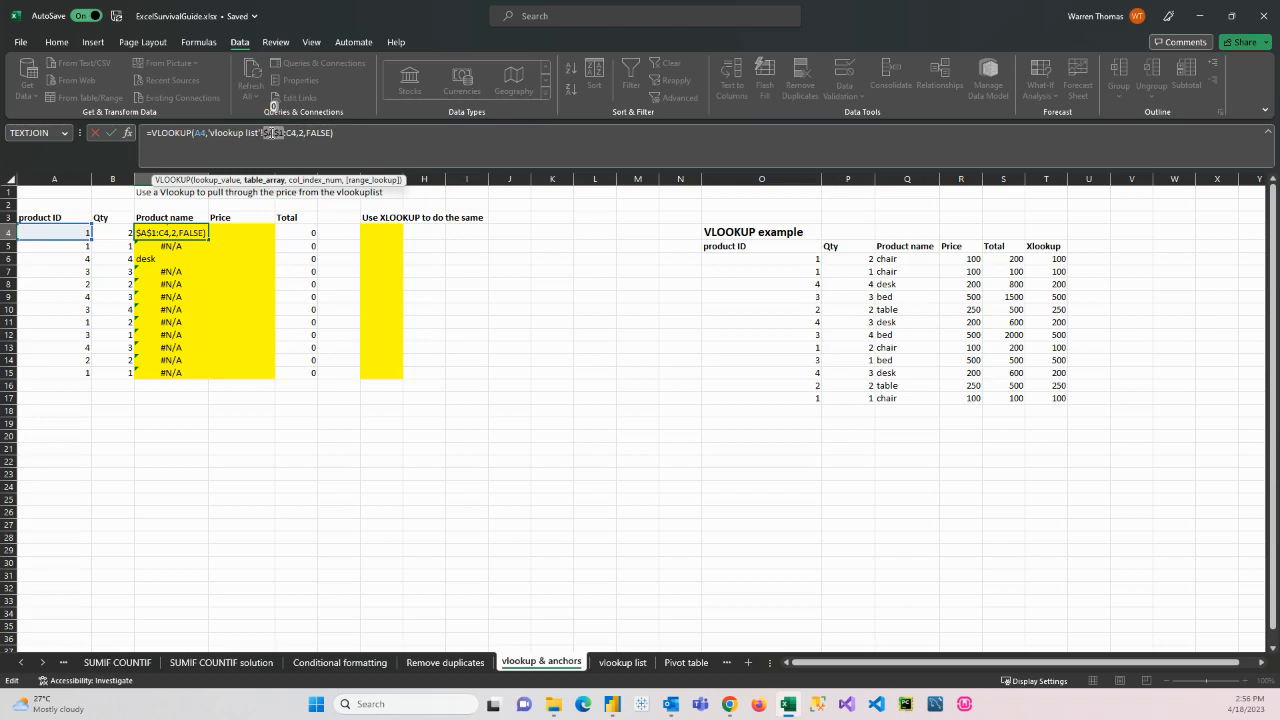
Step: Cycle the first table array reference in C4 through its mixed and relative forms, back to $A$1
{"action": "key", "text": "BackSpace"}
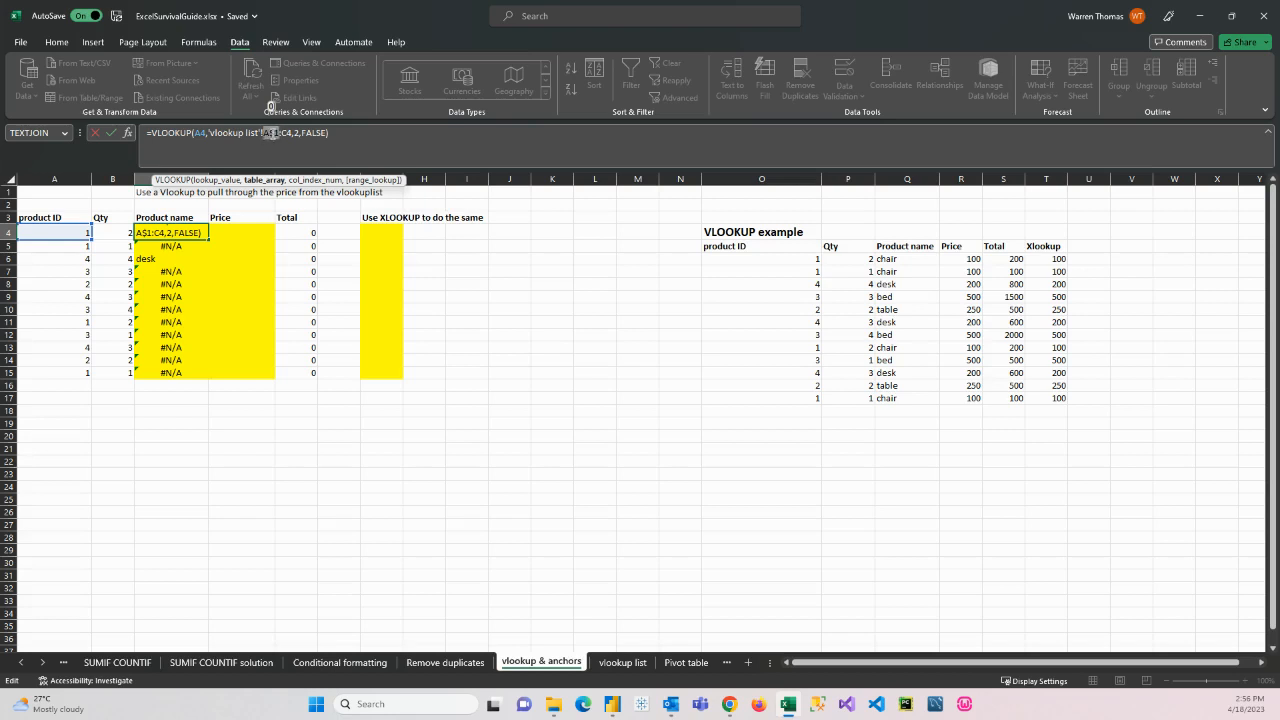
{"action": "key", "text": "F4"}
{"action": "key", "text": "F4"}
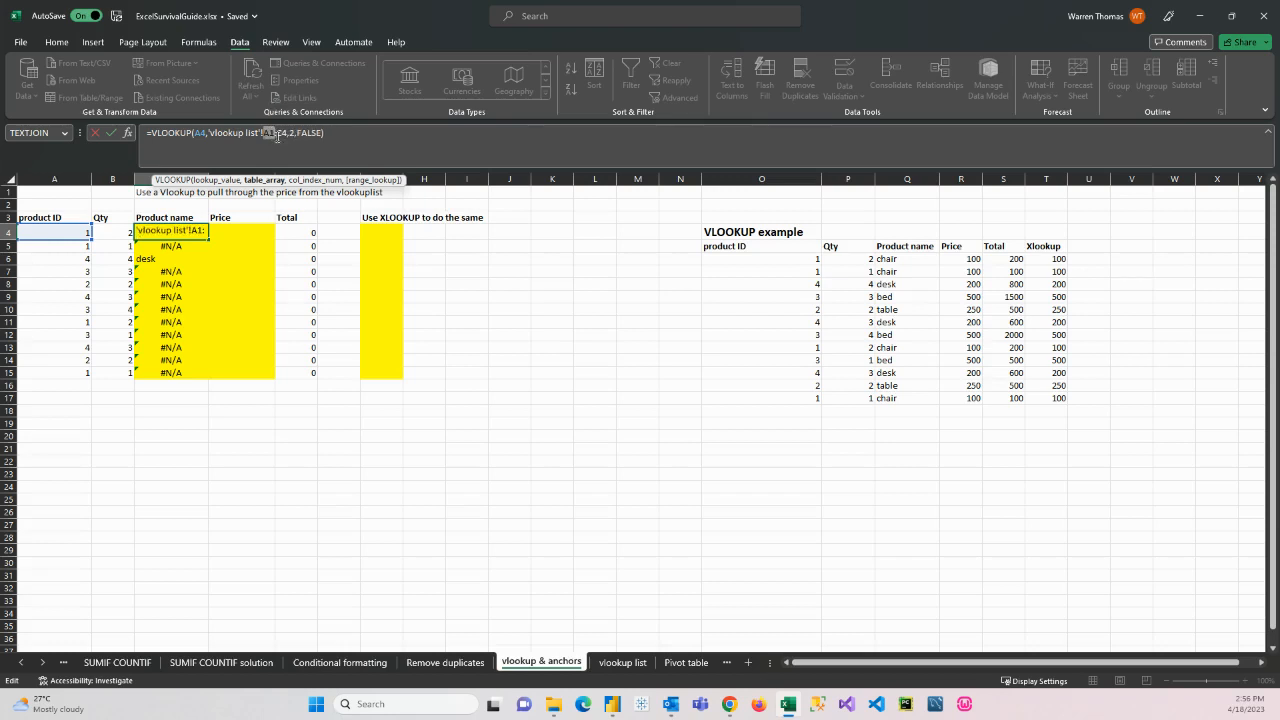
{"action": "key", "text": "F4"}
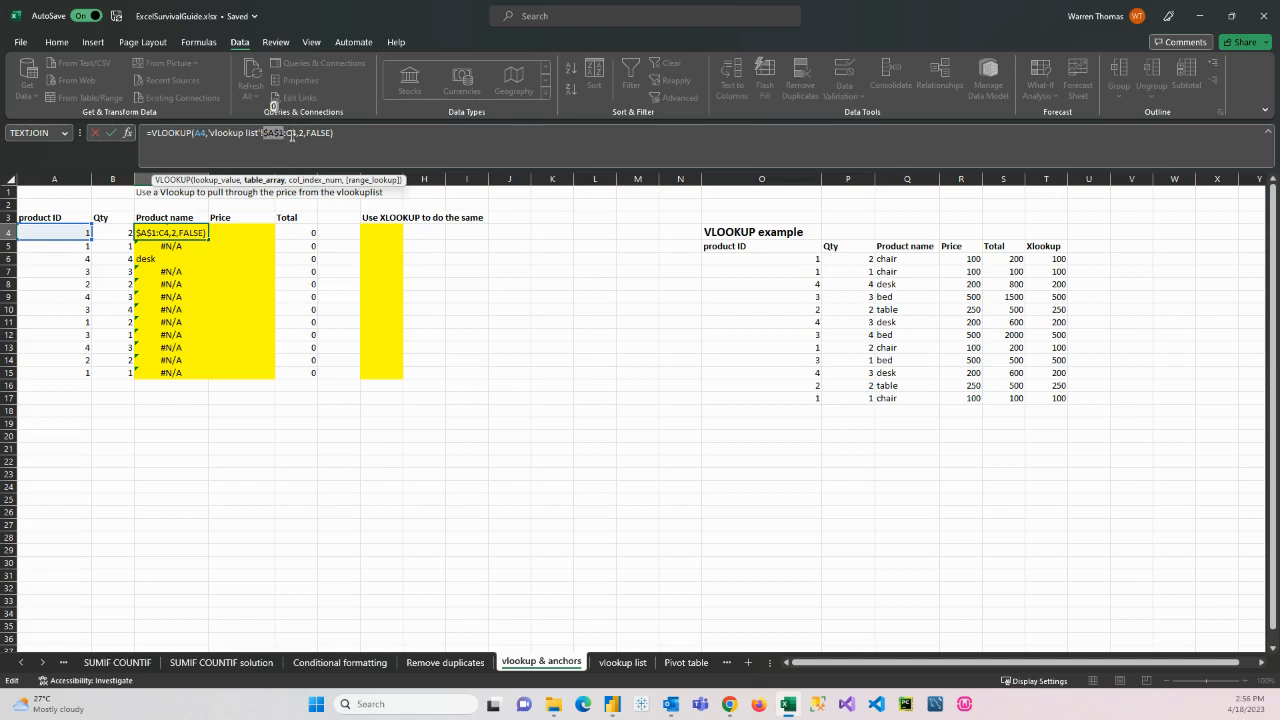
Step: Anchor the end of the C4 table array as $C$4 and refill the formula down the Product name column to C15
{"action": "left_click", "coordinate": [292, 150]}
{"action": "key", "text": "F4"}
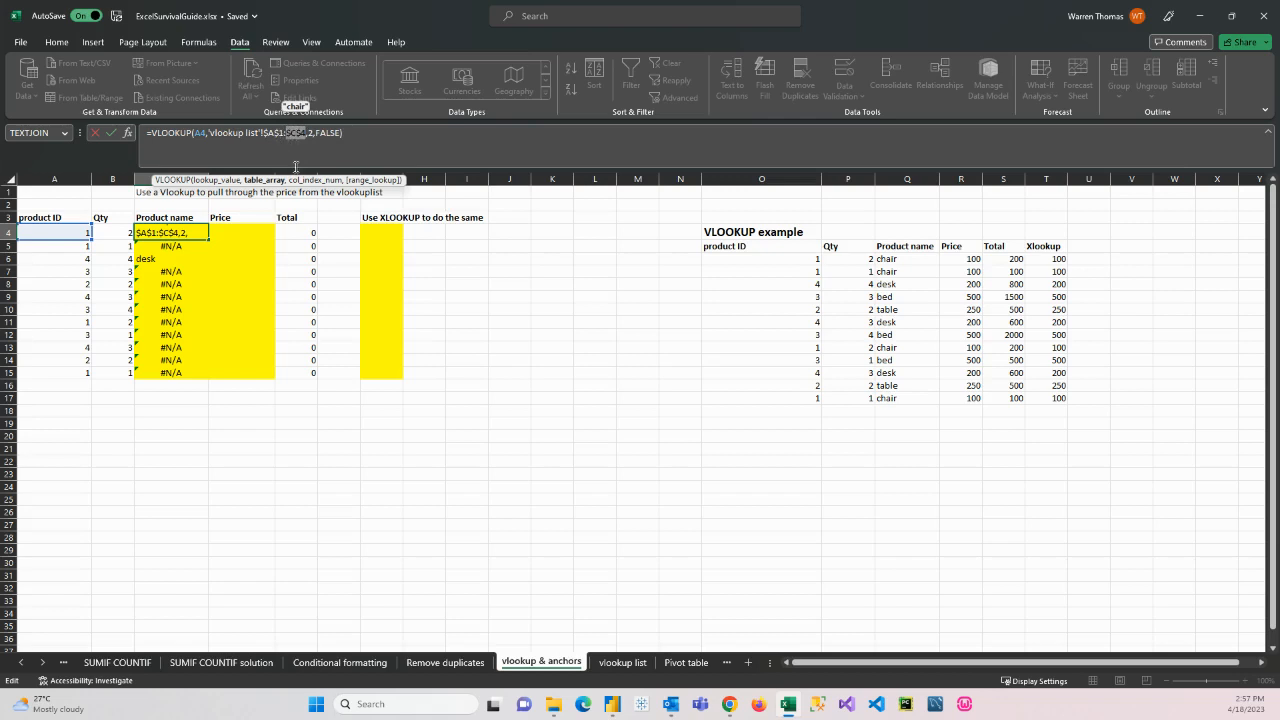
{"action": "key", "text": "Return"}
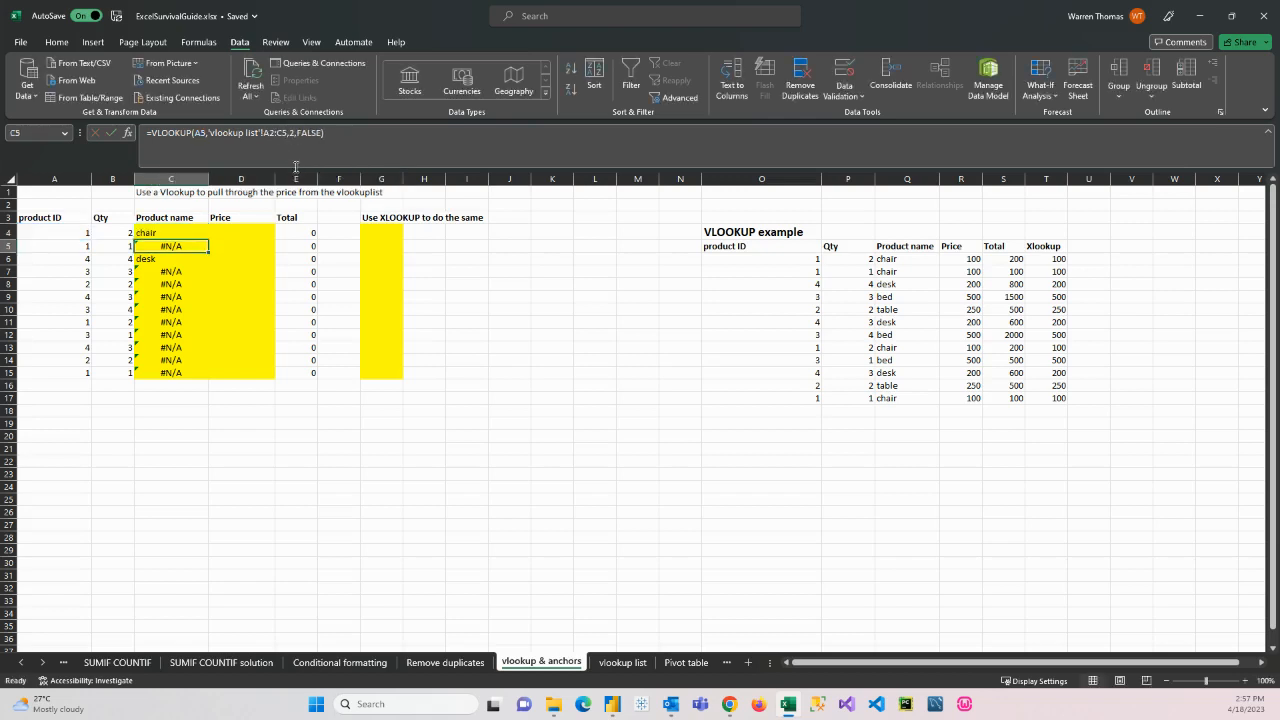
{"action": "left_click", "coordinate": [177, 232]}
{"action": "left_click_drag", "start_coordinate": [208, 239], "coordinate": [212, 378]}
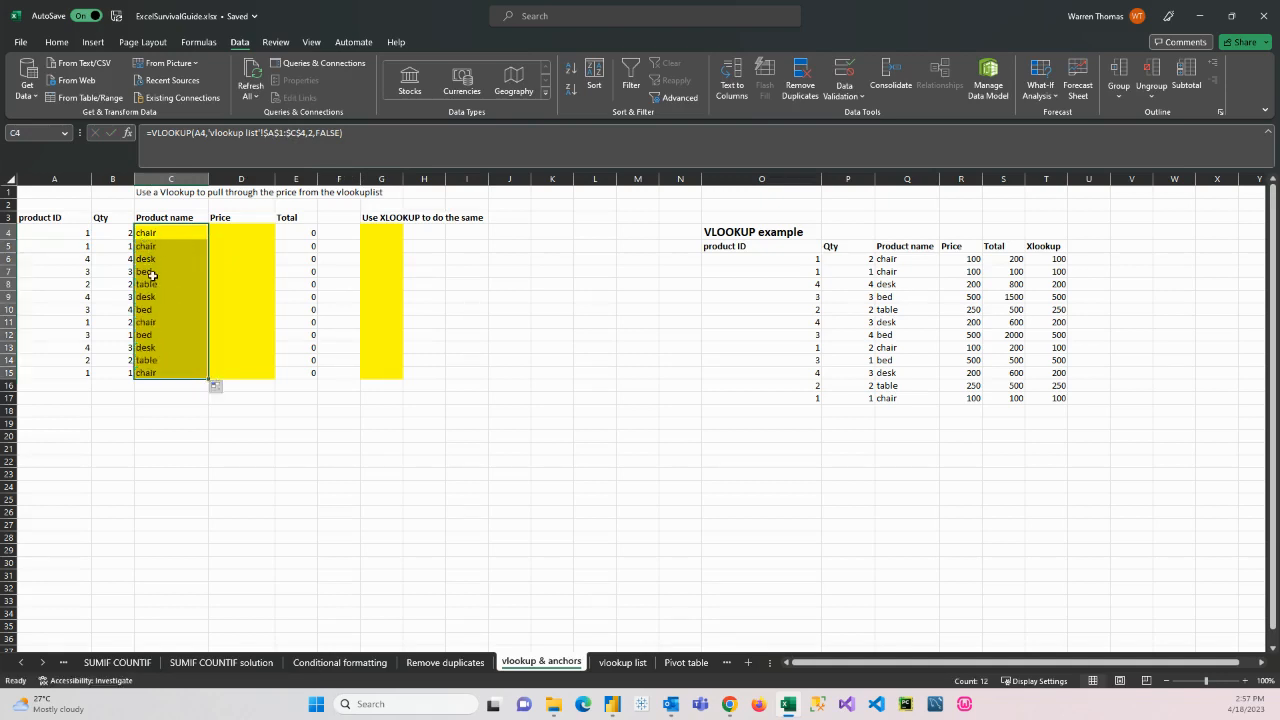
Step: Check the copied formulas and product names in C15 and C13 against the product IDs on the vlookup list sheet
{"action": "left_click", "coordinate": [151, 369]}
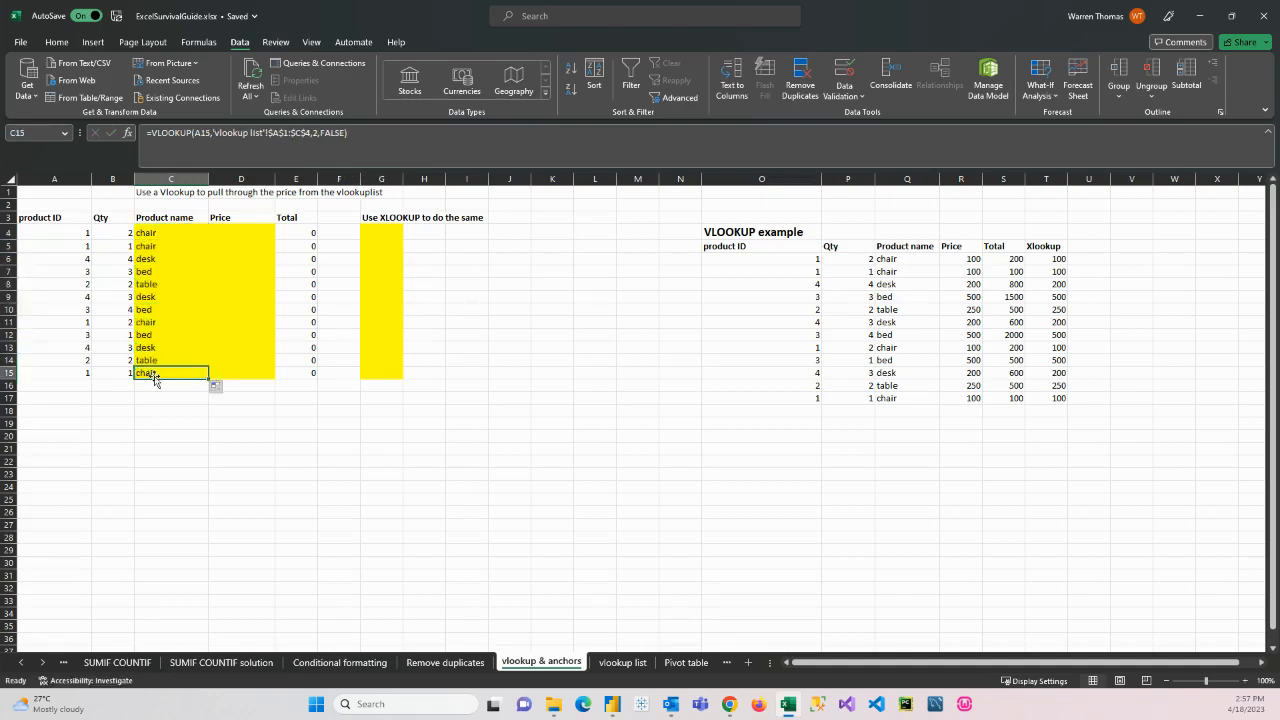
{"action": "left_click", "coordinate": [624, 664]}
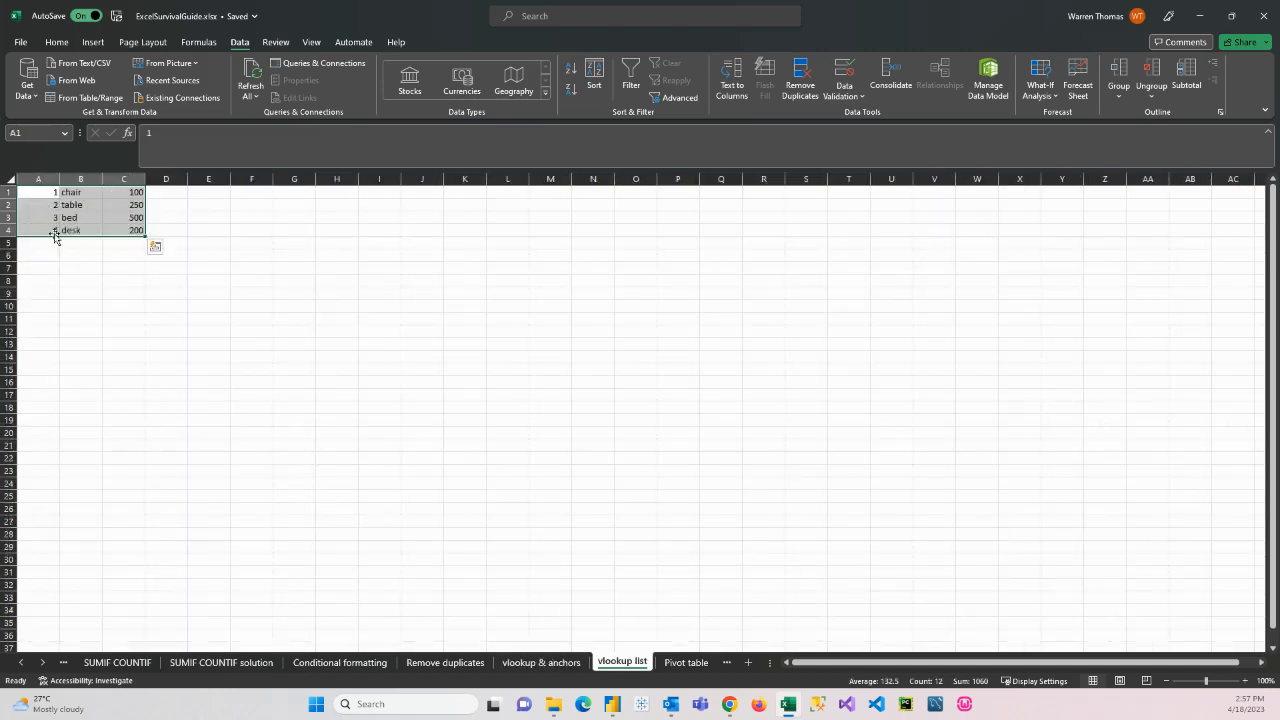
{"action": "left_click", "coordinate": [540, 662]}
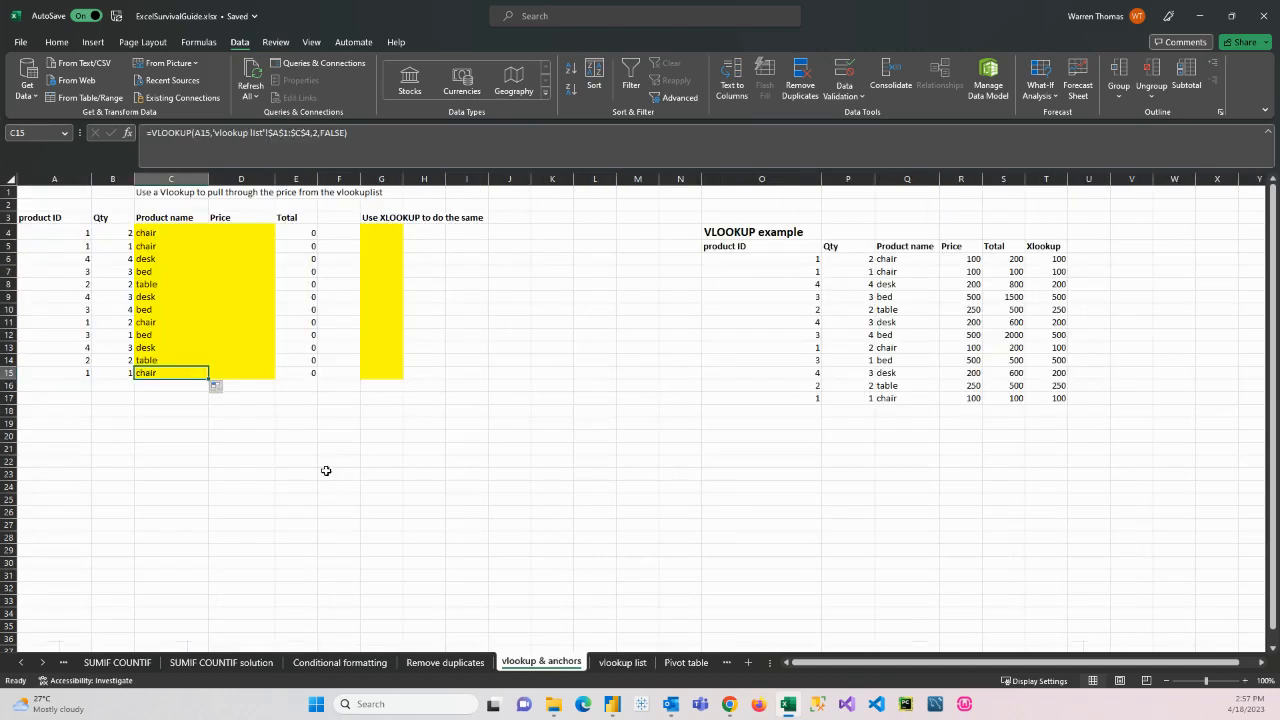
{"action": "left_click", "coordinate": [69, 349]}
{"action": "left_click", "coordinate": [166, 349]}
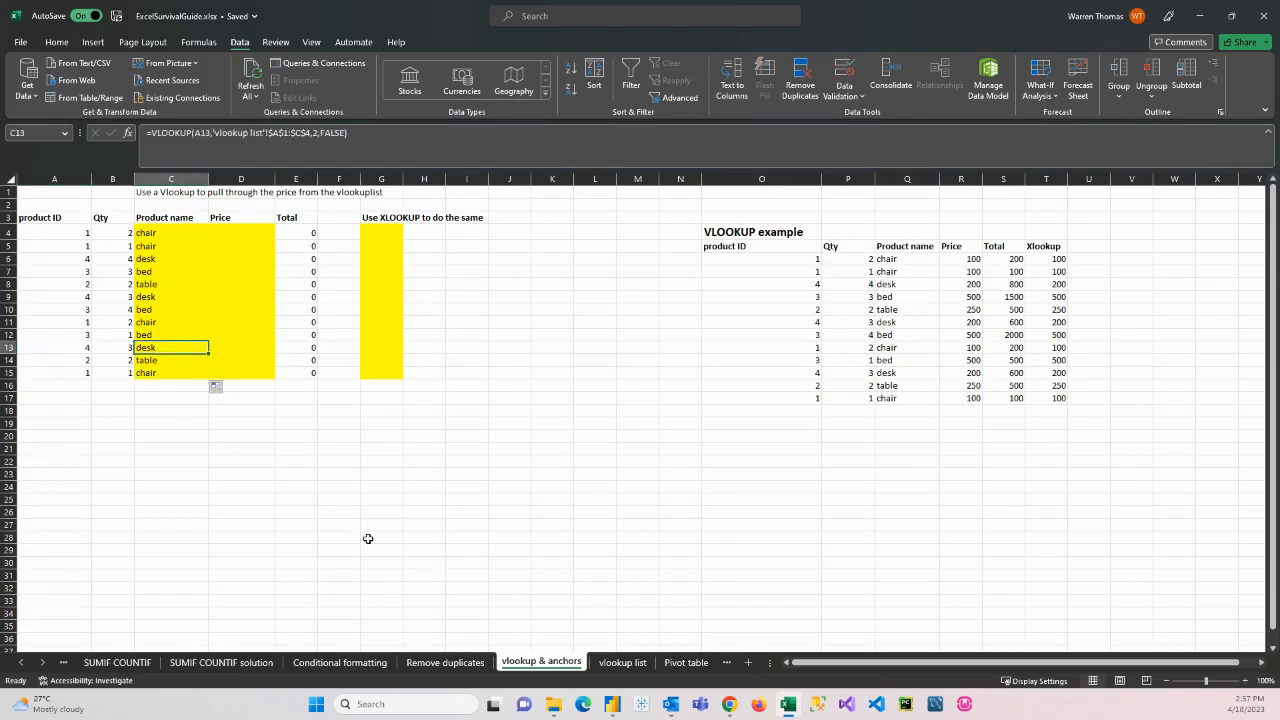
{"action": "left_click", "coordinate": [622, 662]}
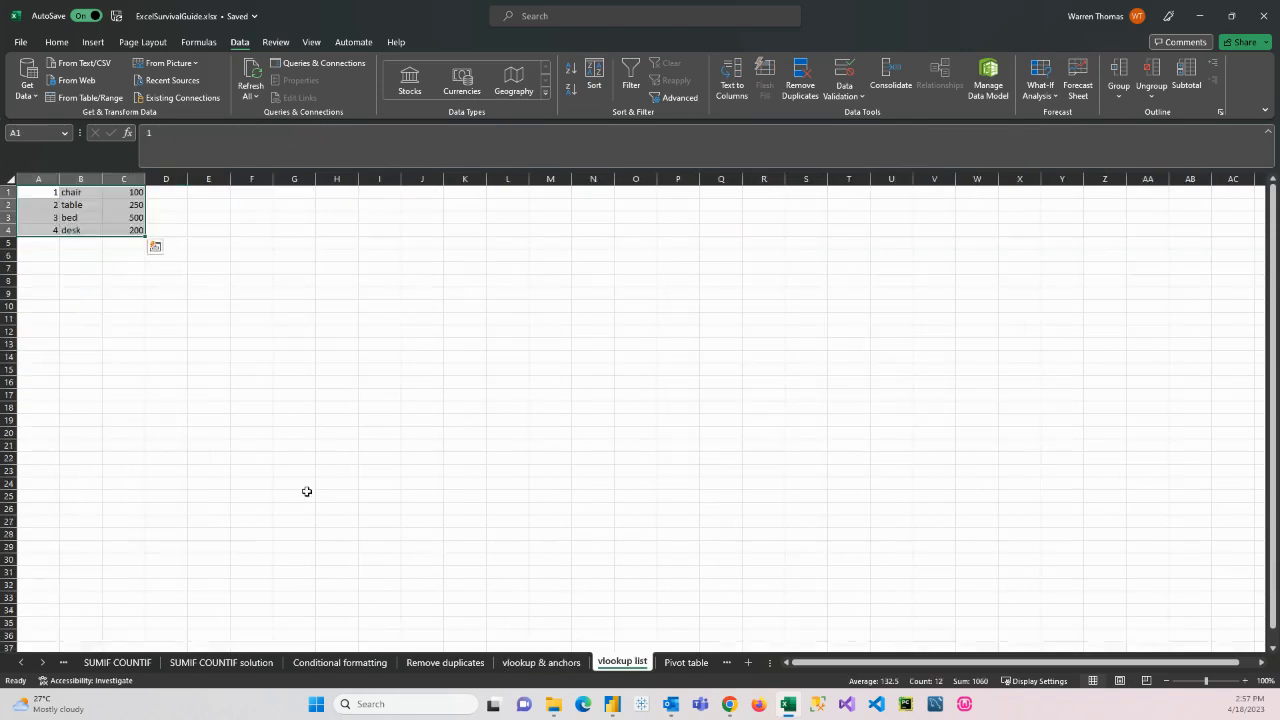
{"action": "left_click", "coordinate": [68, 218]}
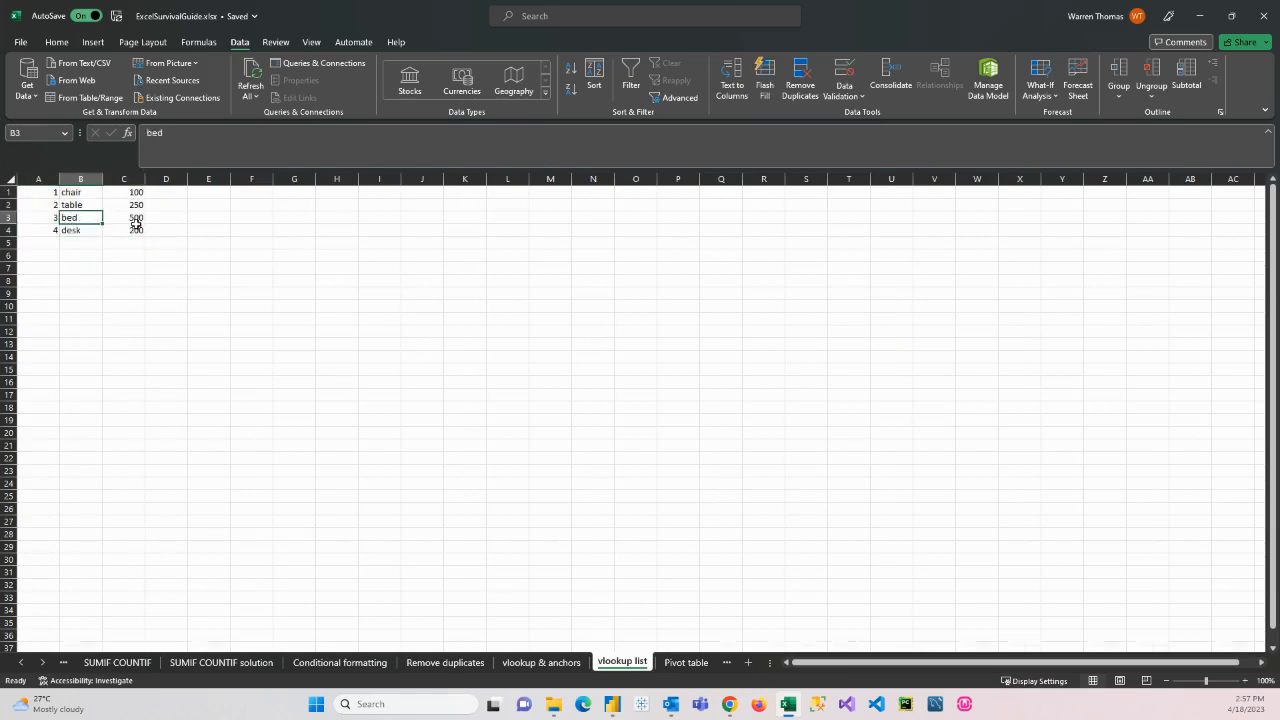
{"action": "left_click", "coordinate": [558, 663]}
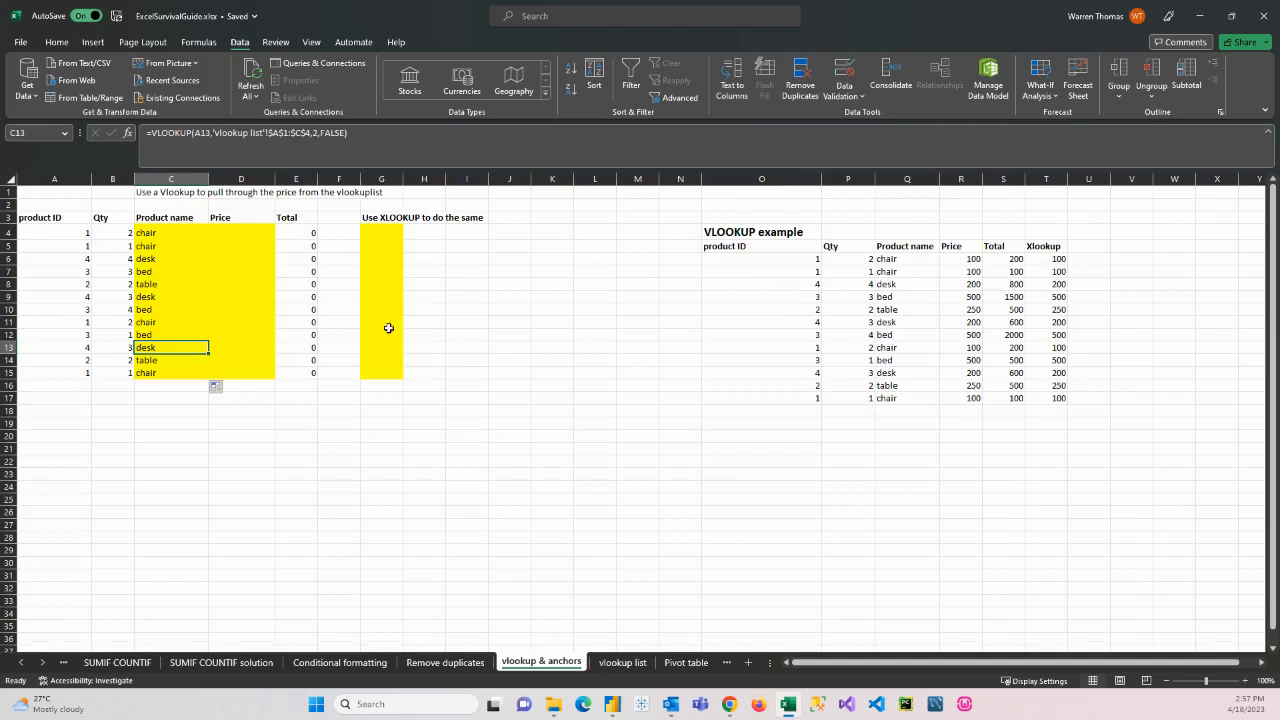
Step: Start a VLOOKUP formula in Price cell D4 with product ID A4 as the lookup value
{"action": "left_click", "coordinate": [223, 234]}
{"action": "type", "text": "="}
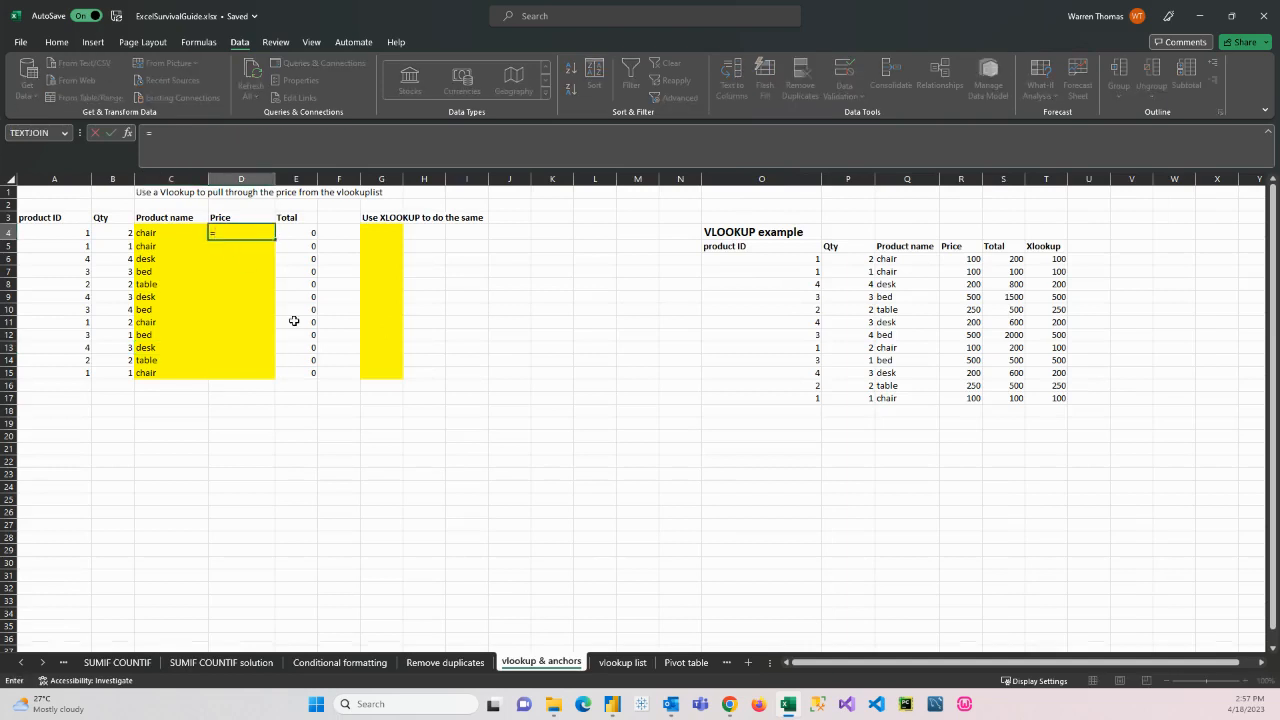
{"action": "type", "text": "vl"}
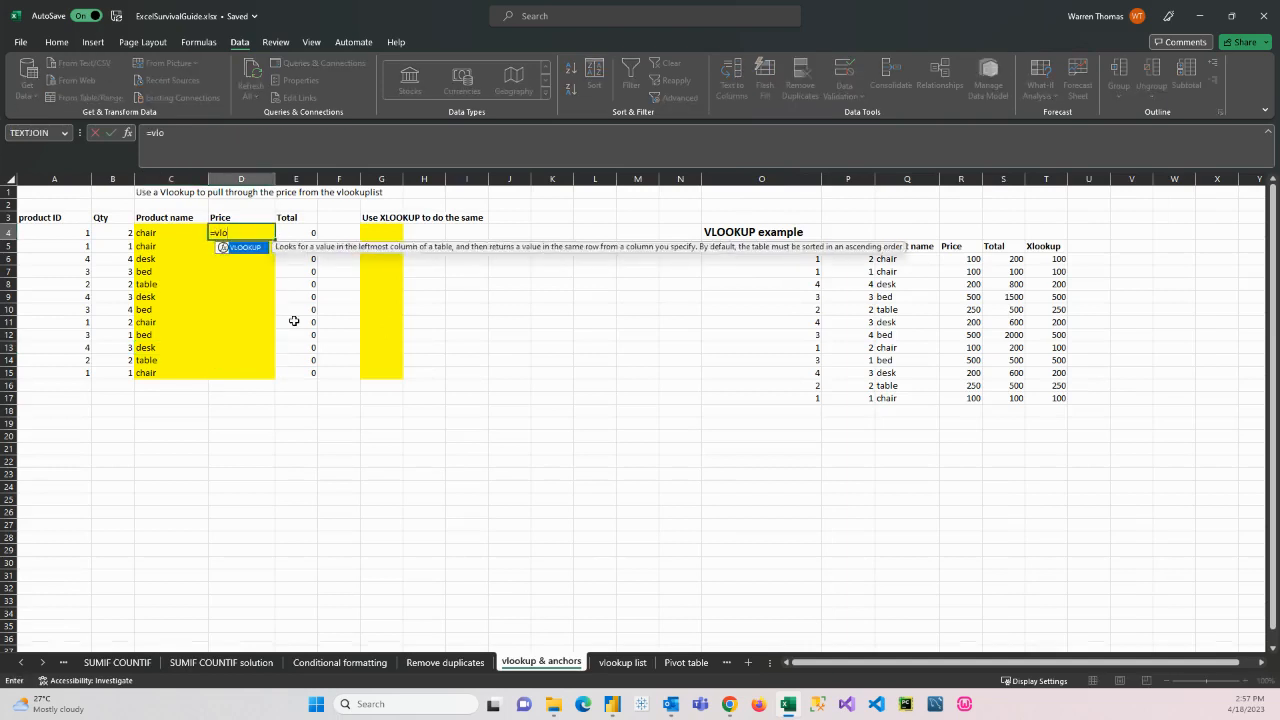
{"action": "type", "text": "o"}
{"action": "key", "text": "Tab"}
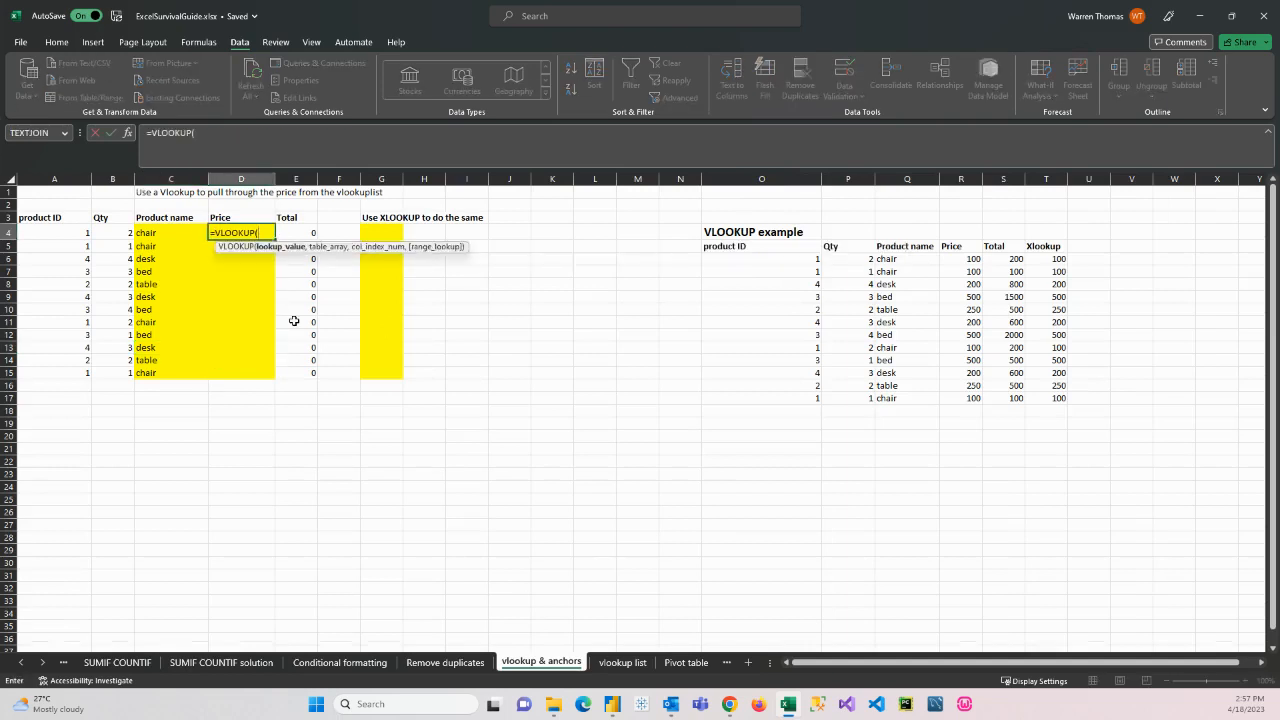
{"action": "left_click", "coordinate": [63, 232]}
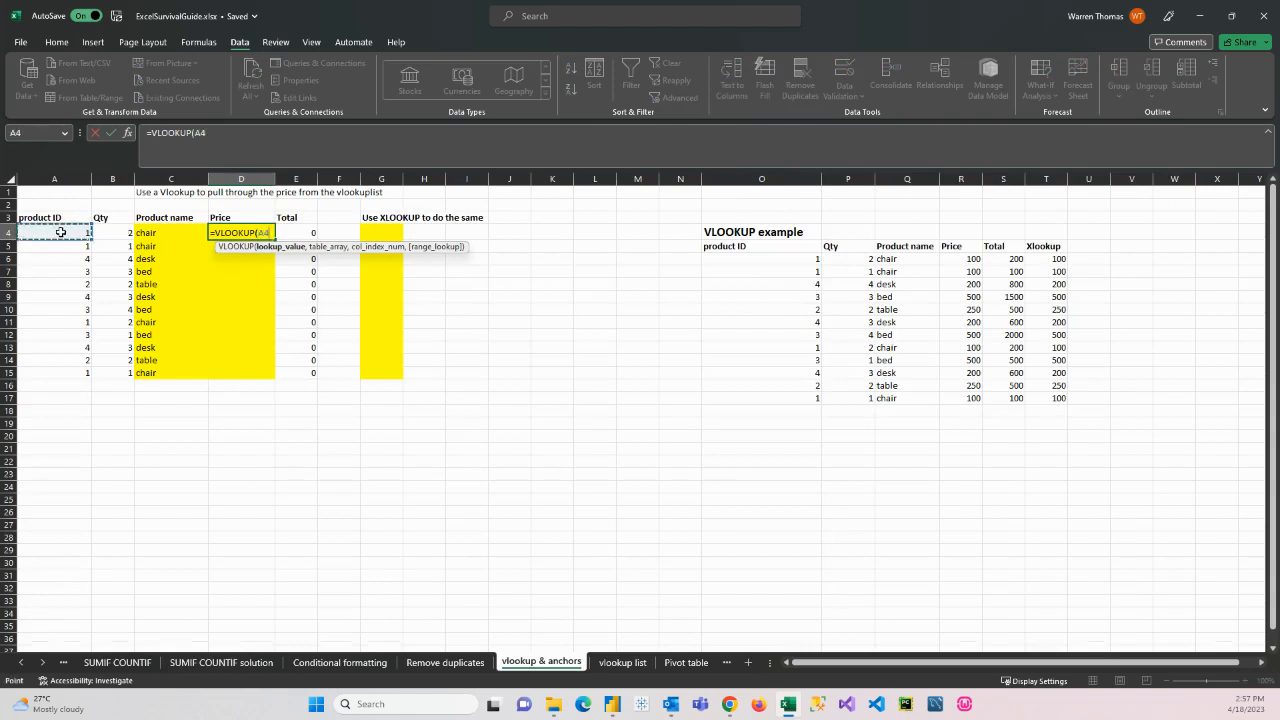
{"action": "type", "text": ","}
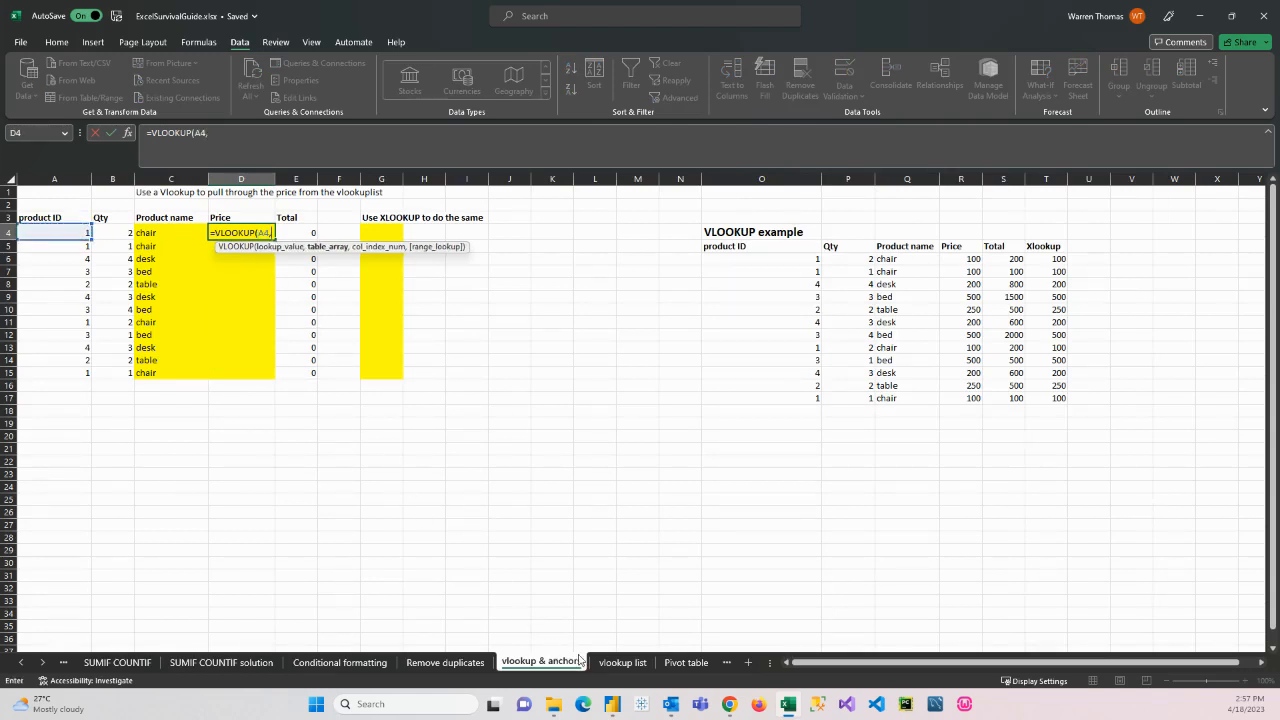
Step: Complete the D4 formula with table array A1:C4 from the vlookup list sheet, column index 3 and FALSE for exact match
{"action": "left_click", "coordinate": [609, 663]}
{"action": "left_click_drag", "start_coordinate": [37, 191], "coordinate": [126, 231]}
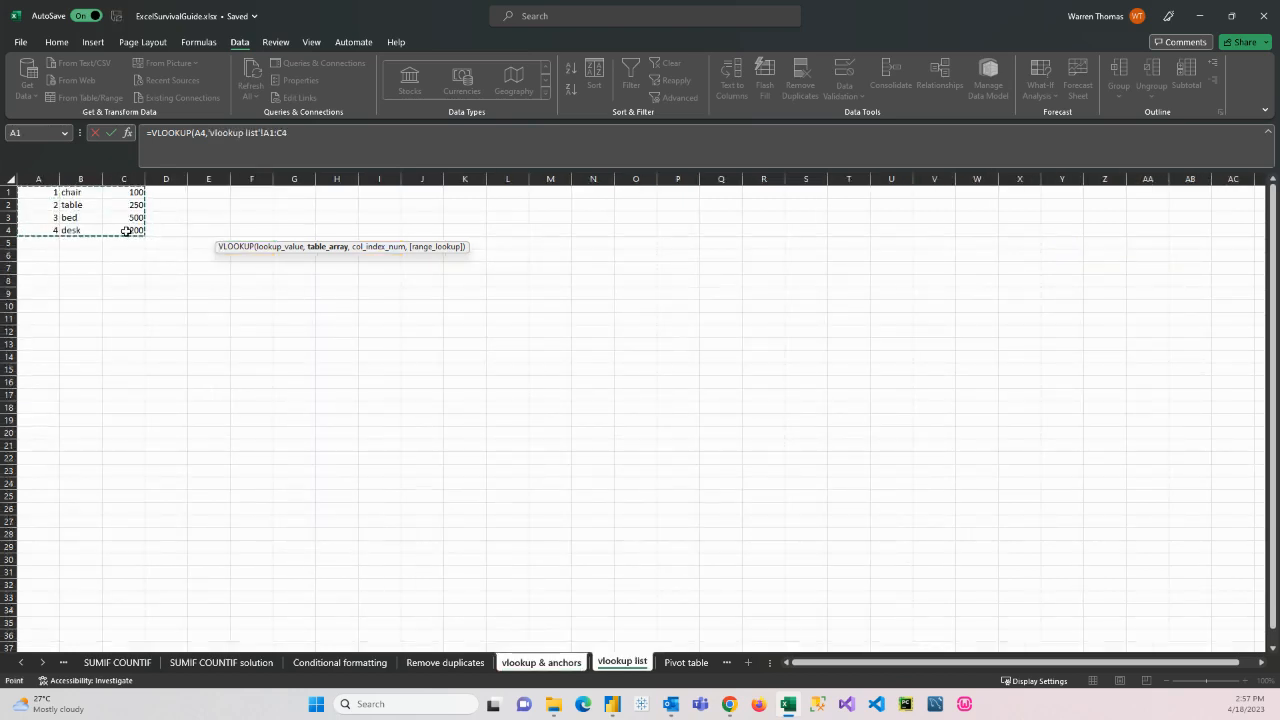
{"action": "type", "text": ","}
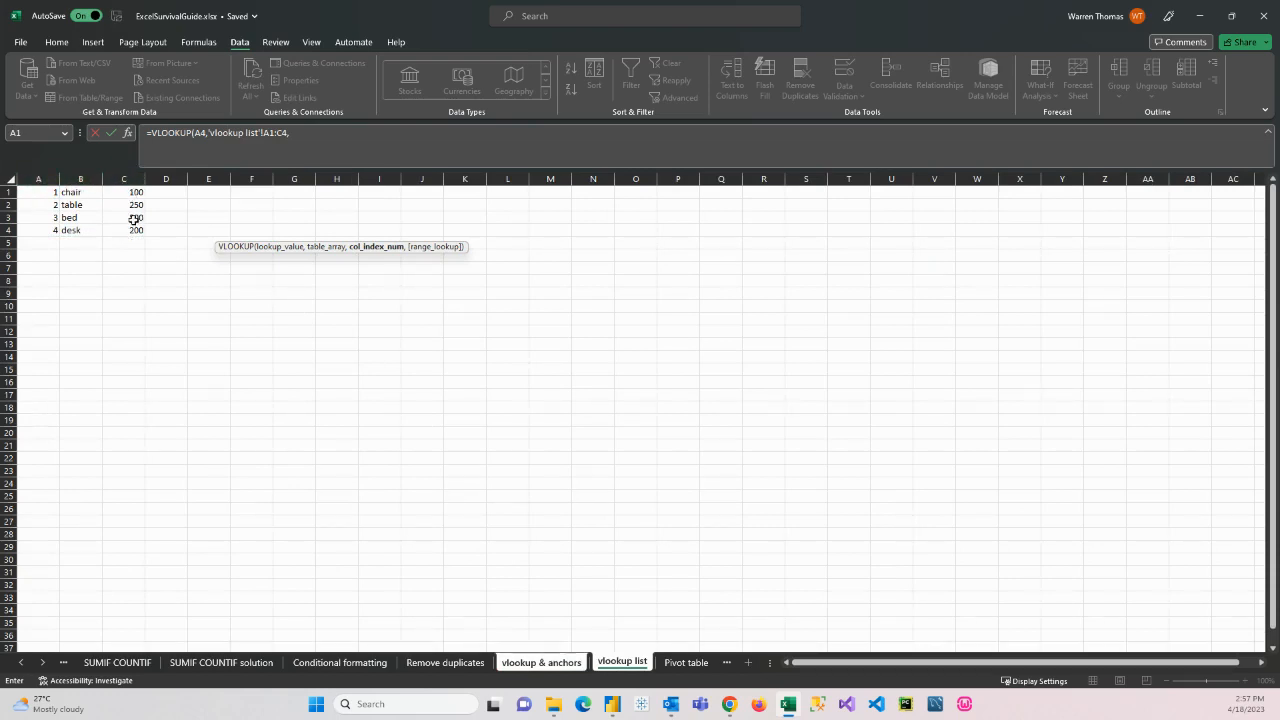
{"action": "left_click", "coordinate": [315, 131]}
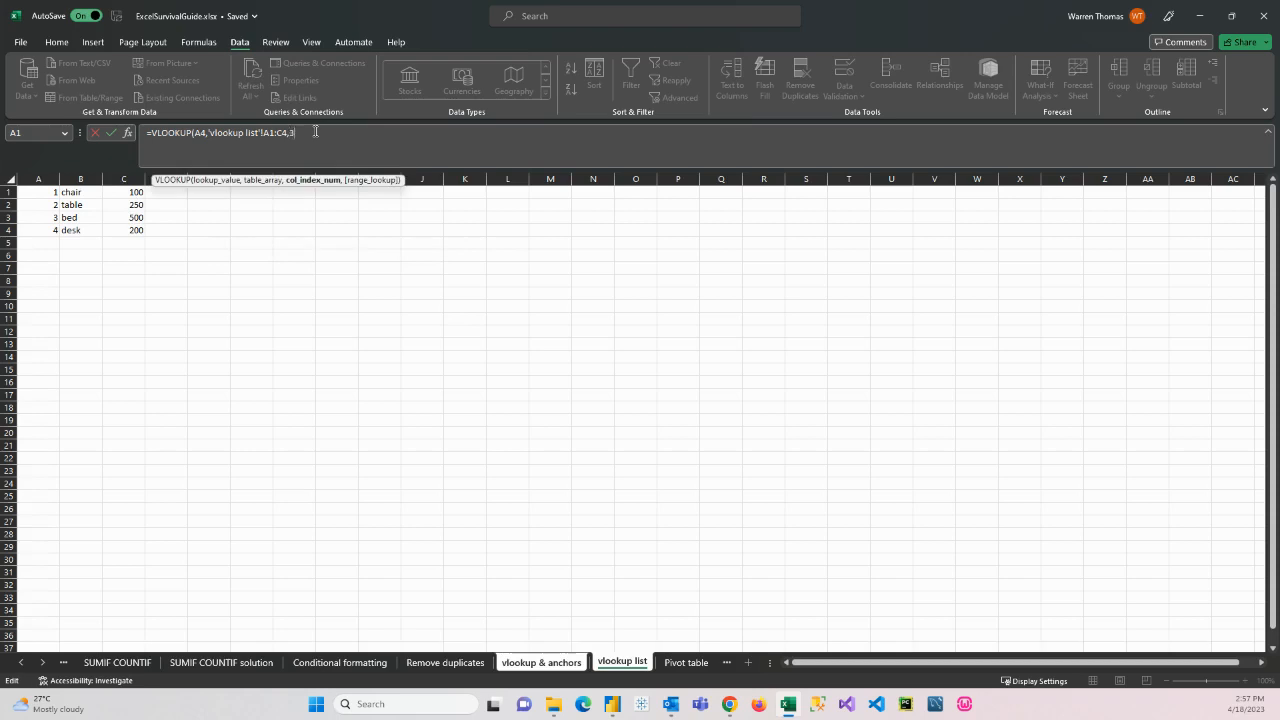
{"action": "type", "text": "3,"}
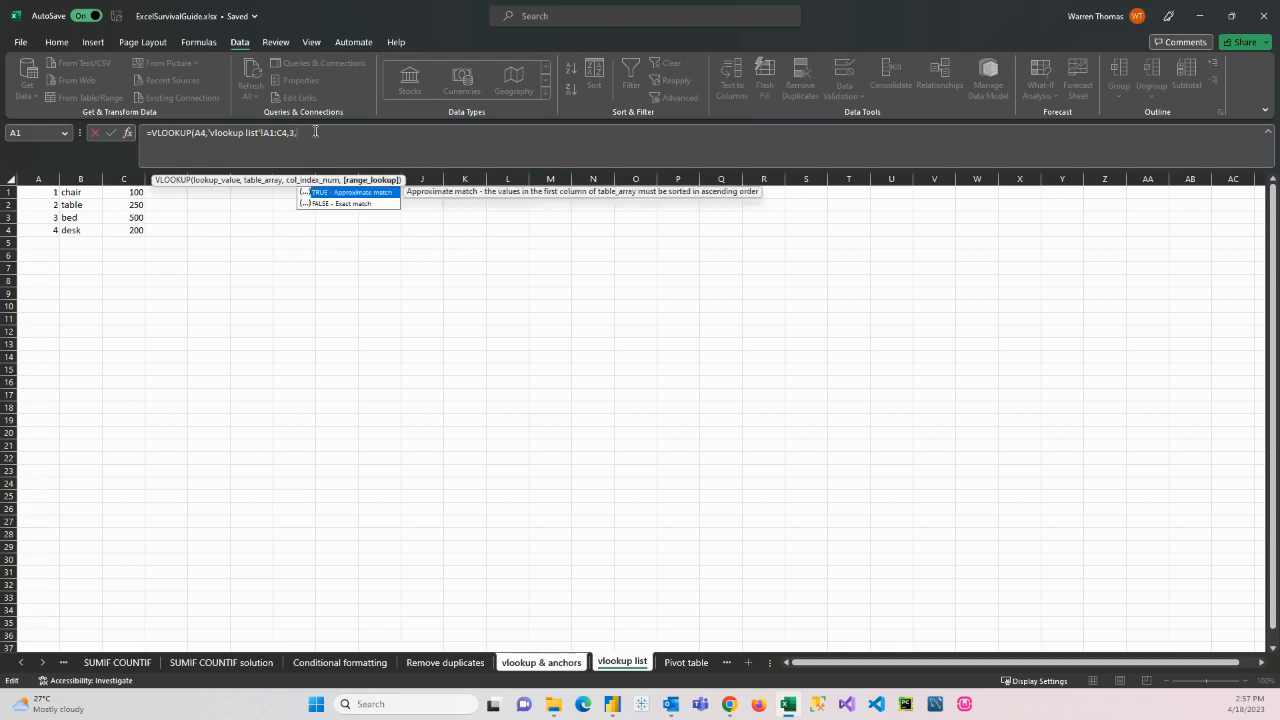
{"action": "key", "text": "Down"}
{"action": "key", "text": "Tab"}
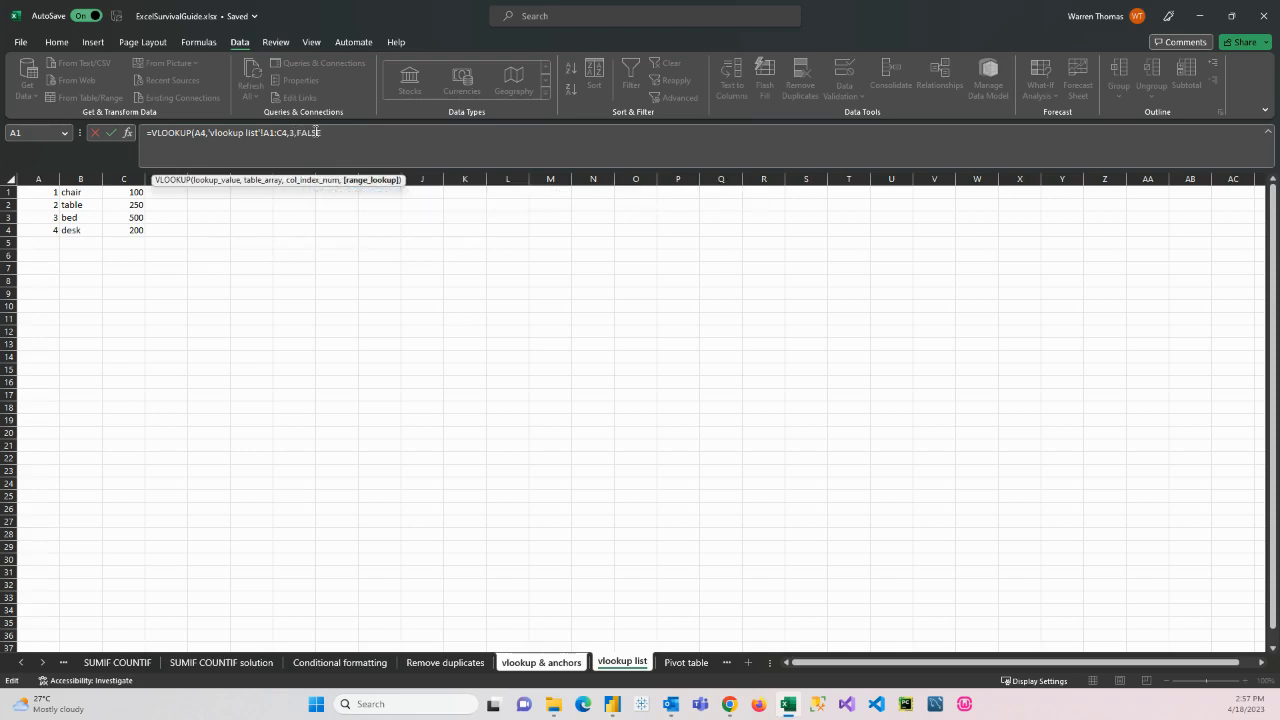
{"action": "type", "text": ")"}
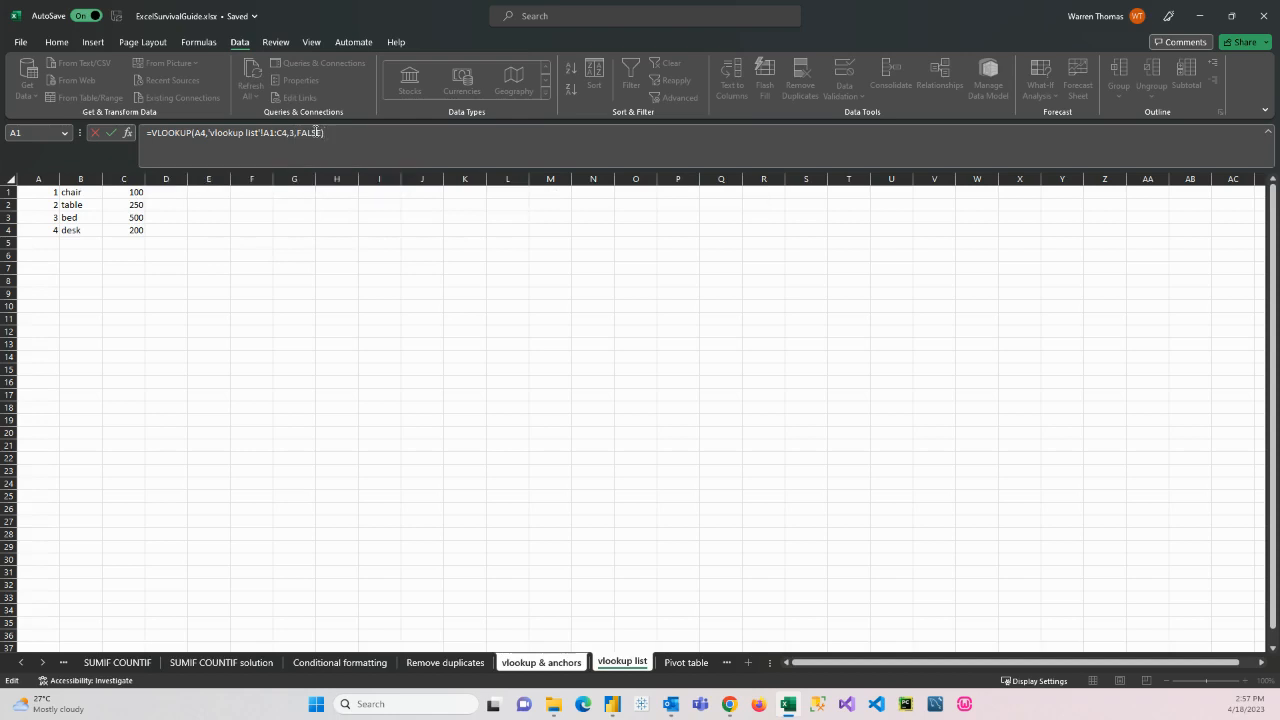
{"action": "key", "text": "Return"}
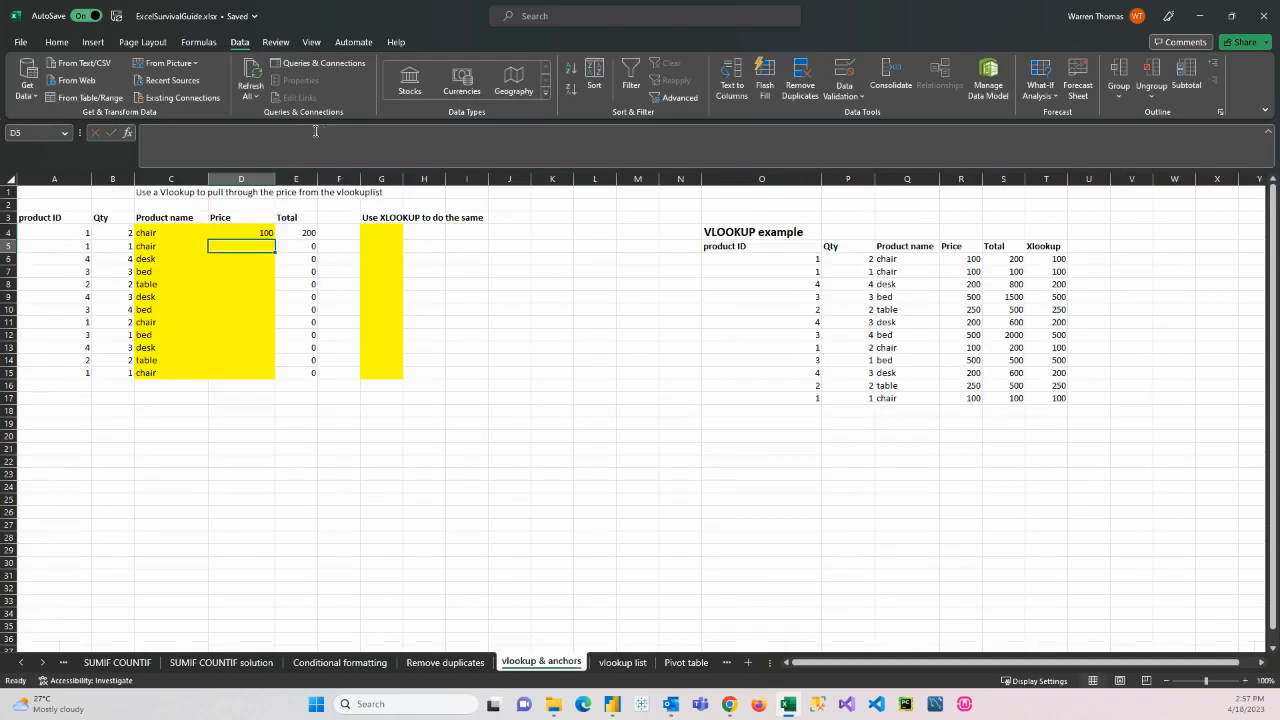
Step: Compare the price returned in D4 with the chair's price in C1 on the vlookup list sheet
{"action": "left_click", "coordinate": [251, 233]}
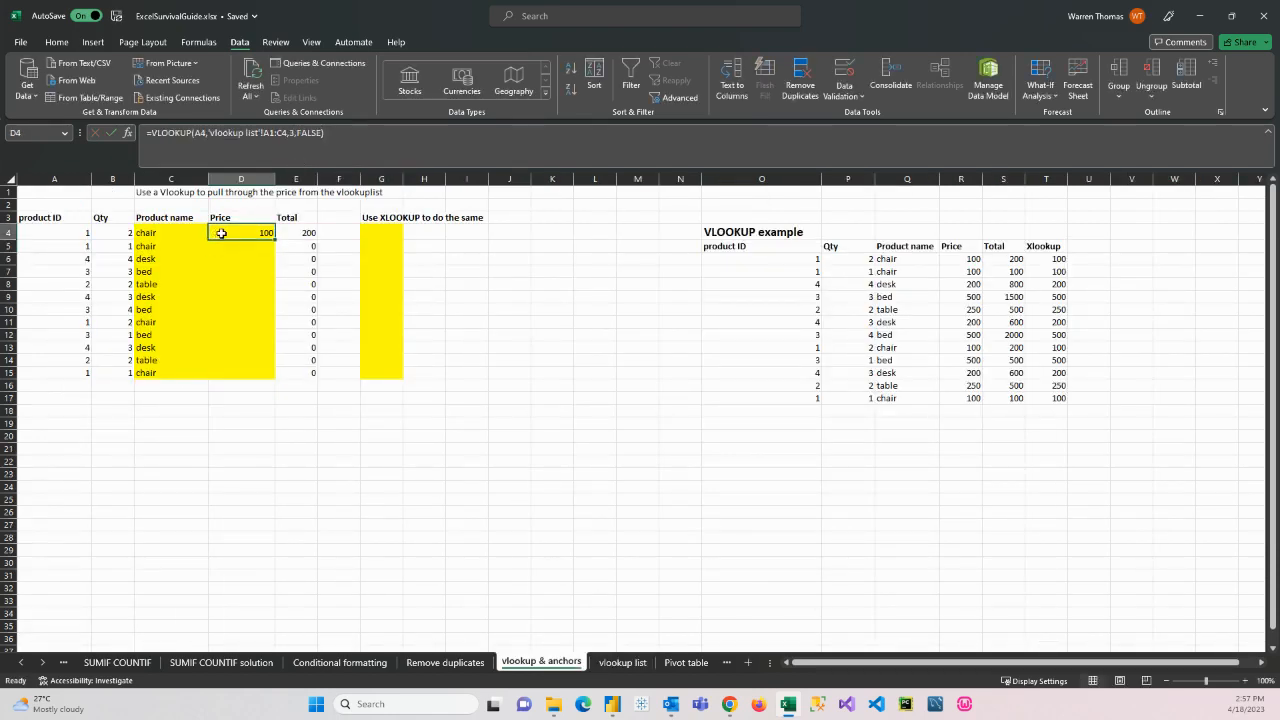
{"action": "left_click", "coordinate": [624, 663]}
{"action": "left_click", "coordinate": [133, 196]}
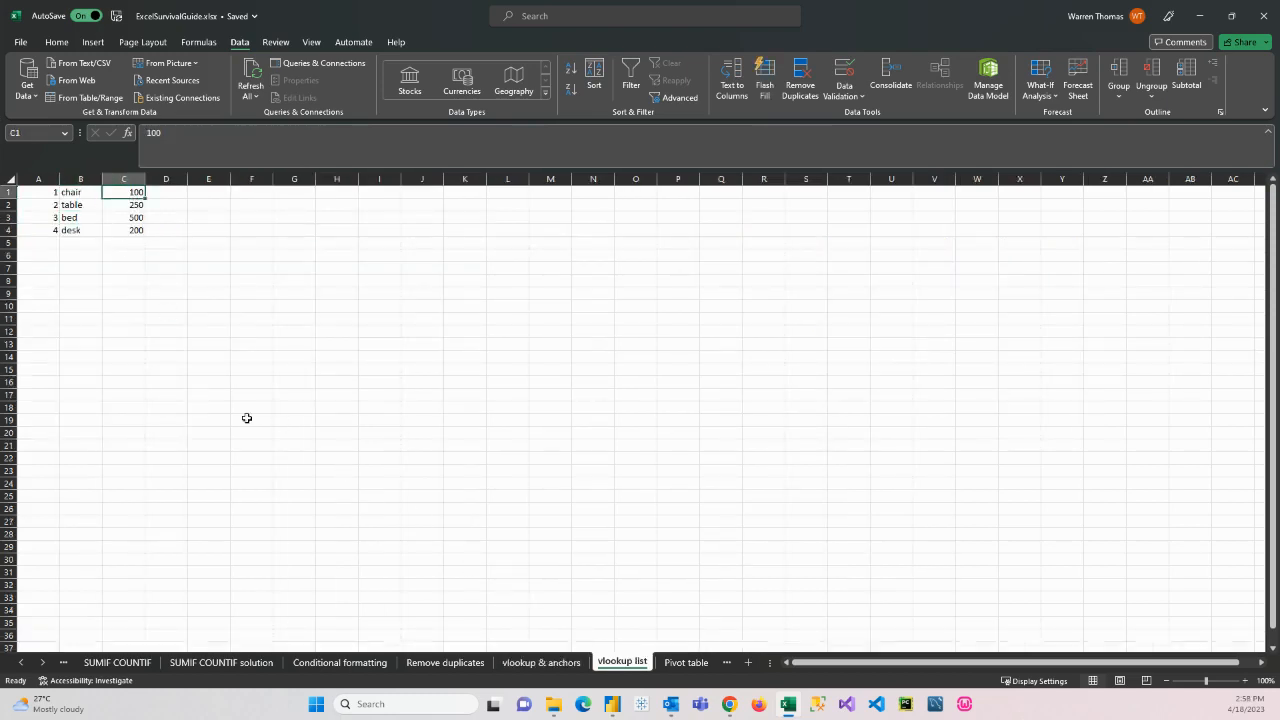
{"action": "left_click", "coordinate": [516, 664]}
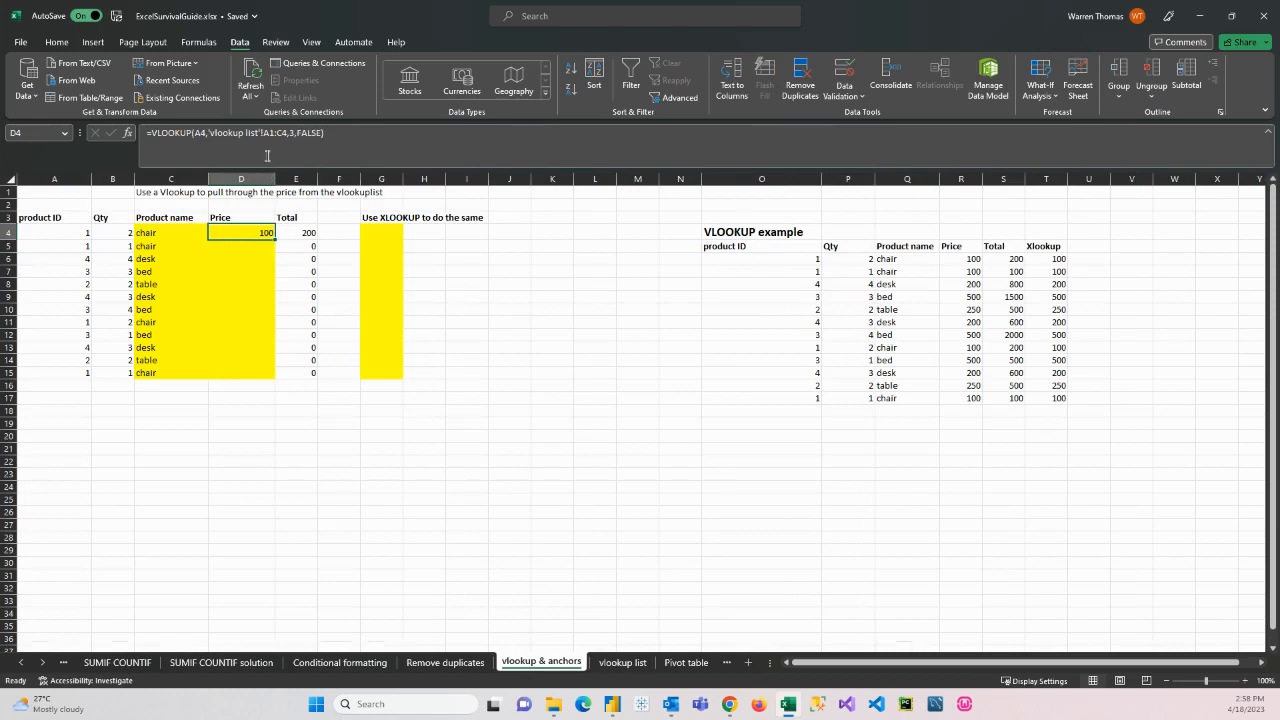
Step: Anchor the table array in the D4 formula as $A$1:$C$4 and copy the formula down the Price column to D15
{"action": "left_click", "coordinate": [270, 130]}
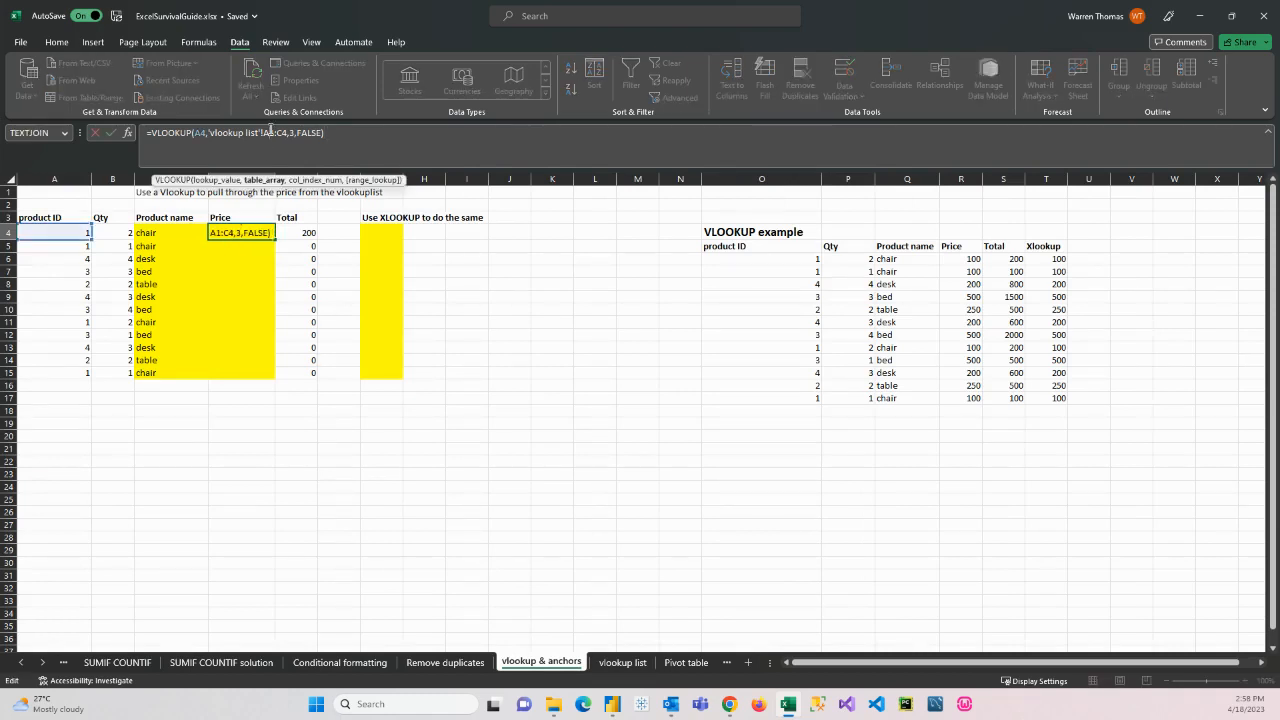
{"action": "key", "text": "F4"}
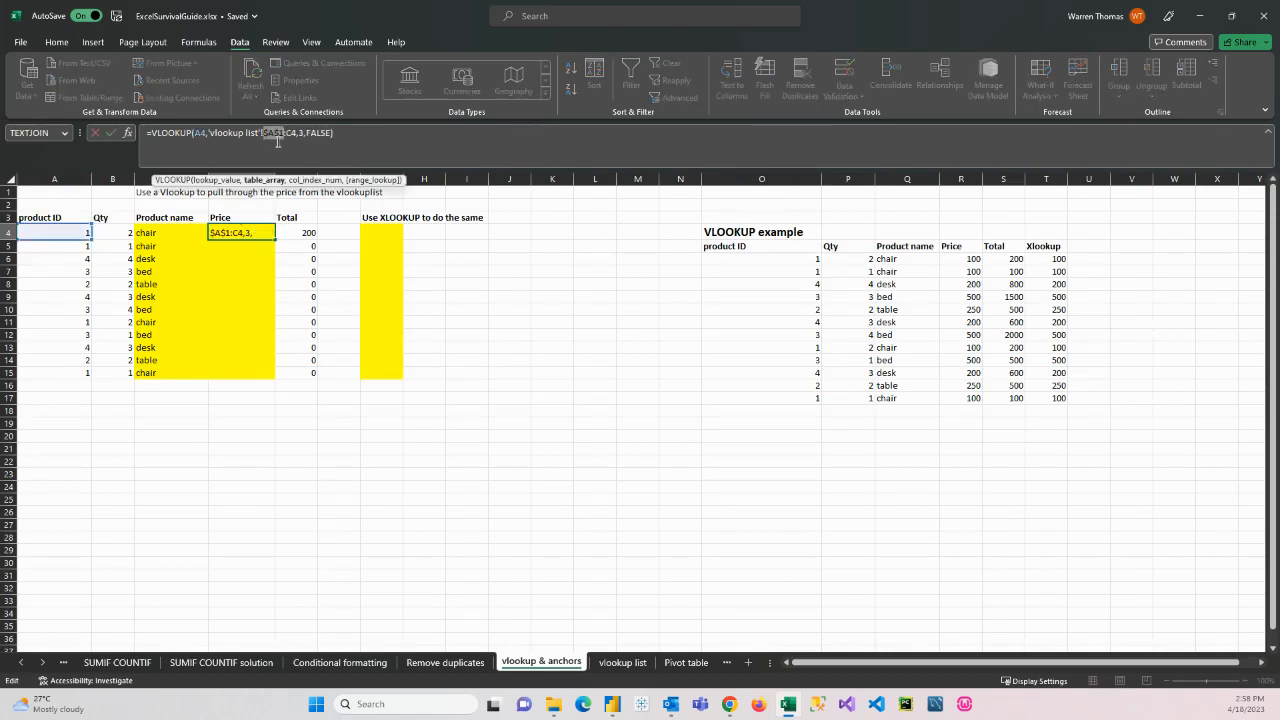
{"action": "left_click", "coordinate": [291, 132]}
{"action": "key", "text": "F4"}
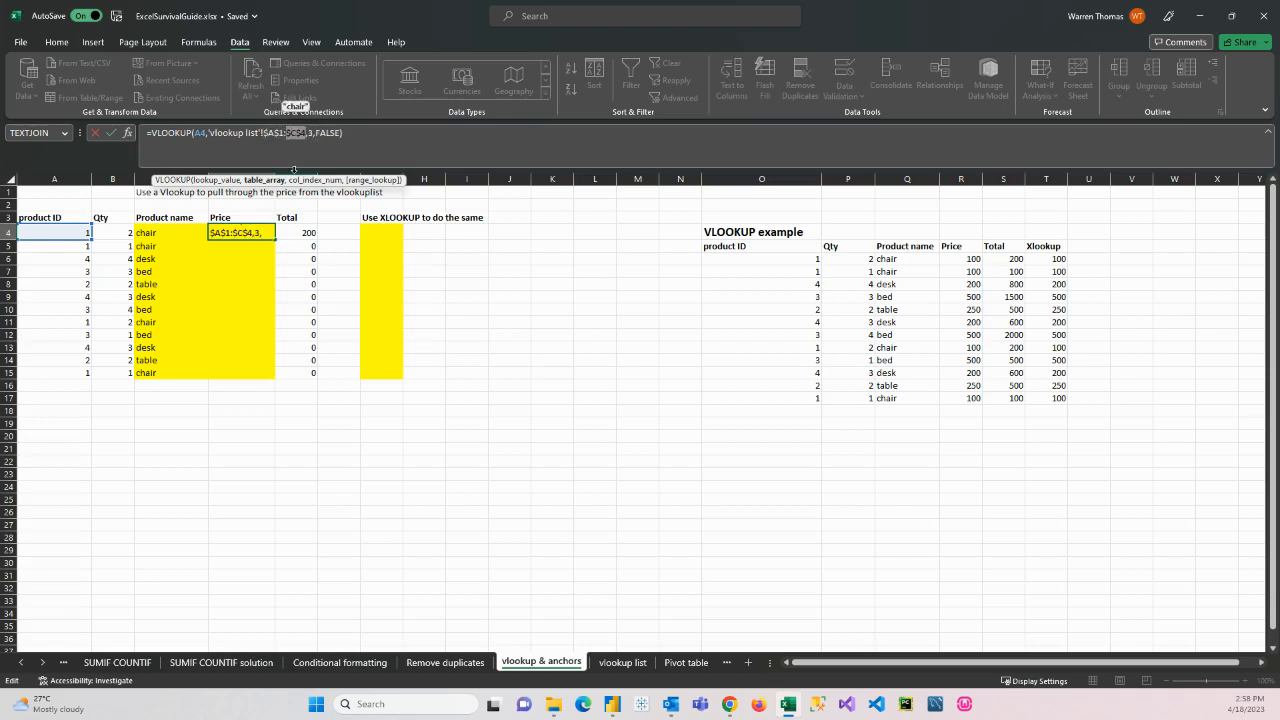
{"action": "key", "text": "Return"}
{"action": "left_click", "coordinate": [257, 236]}
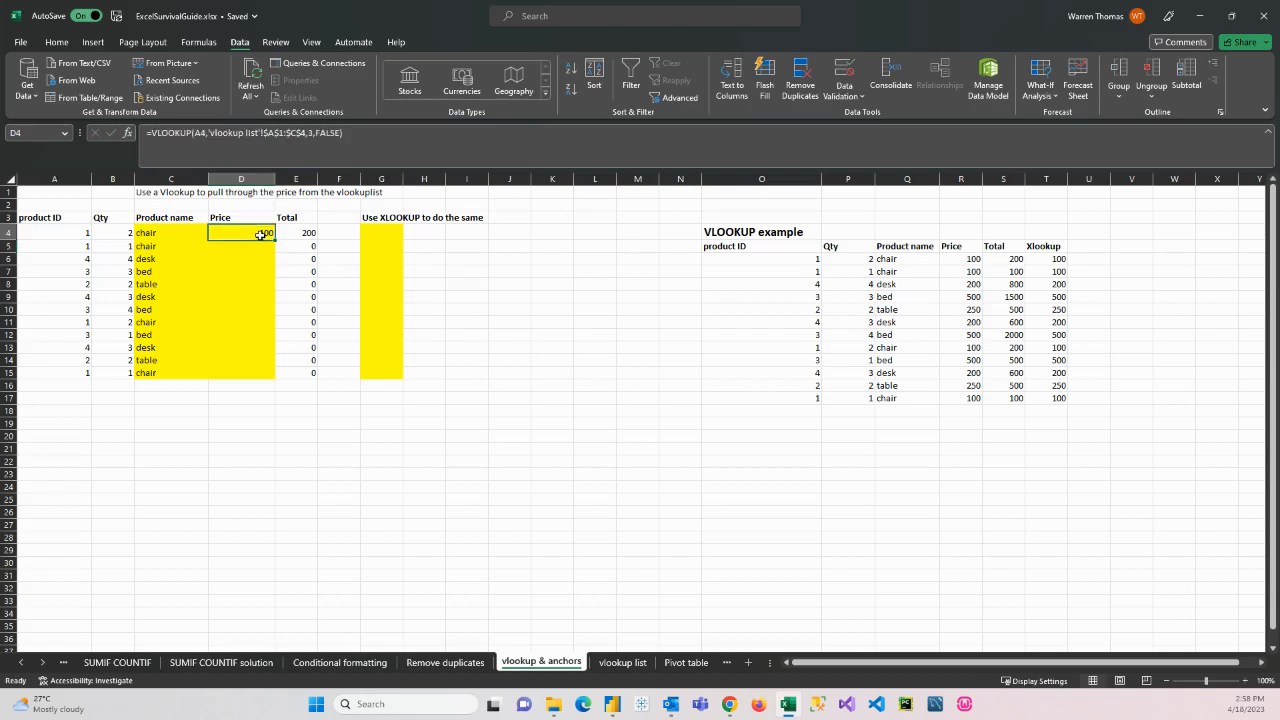
{"action": "left_click_drag", "start_coordinate": [274, 240], "coordinate": [263, 380]}
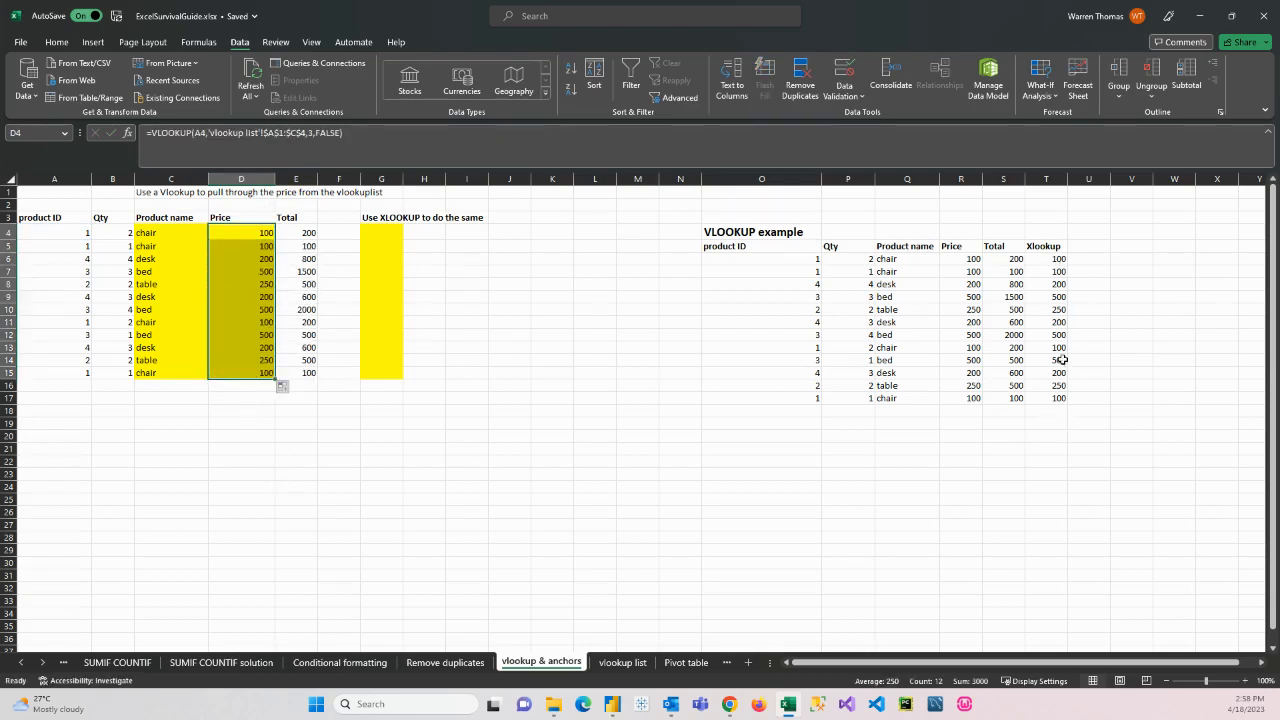
Step: Check the desk price and copied formula in D13 against the vlookup list sheet
{"action": "left_click", "coordinate": [242, 350]}
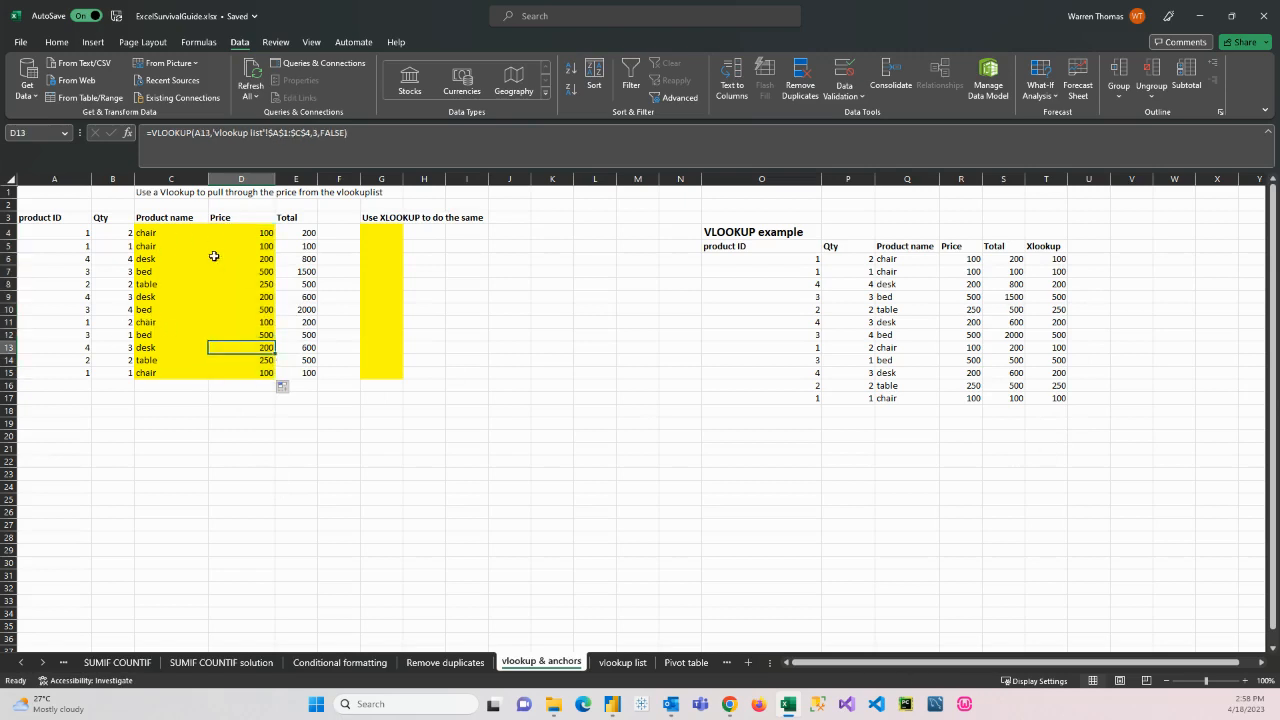
{"action": "left_click", "coordinate": [622, 662]}
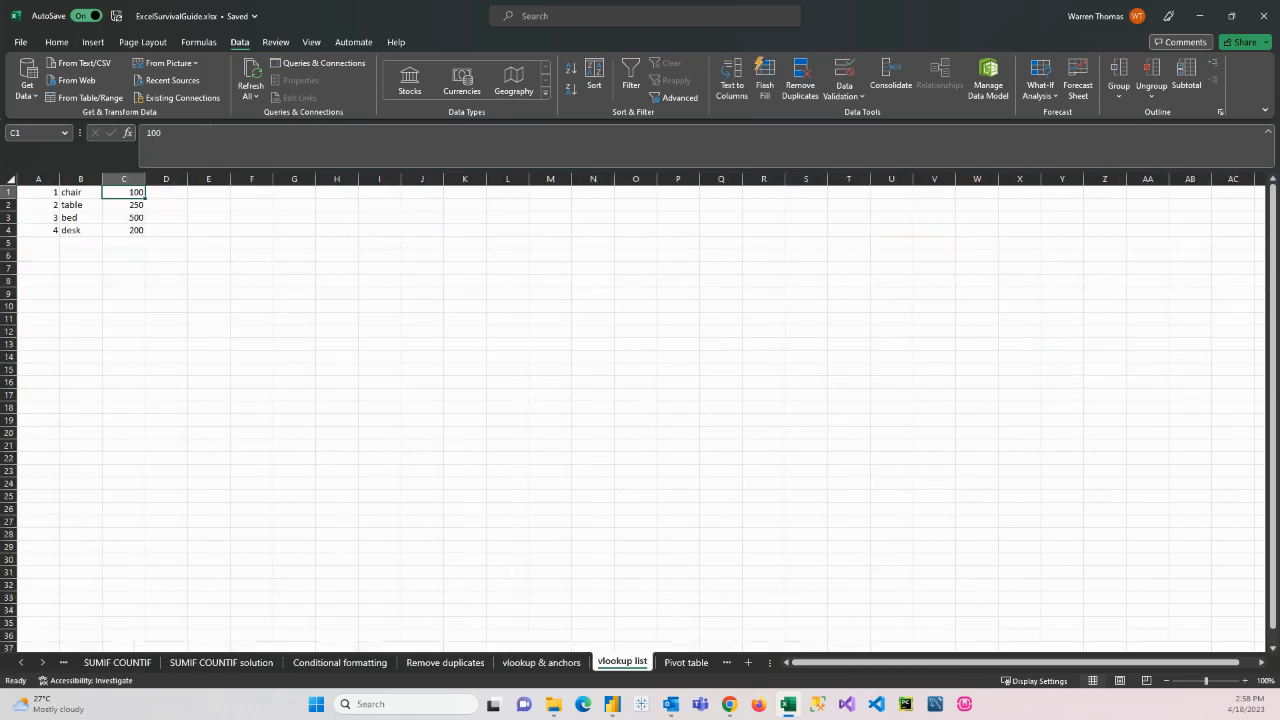
{"action": "left_click", "coordinate": [534, 662]}
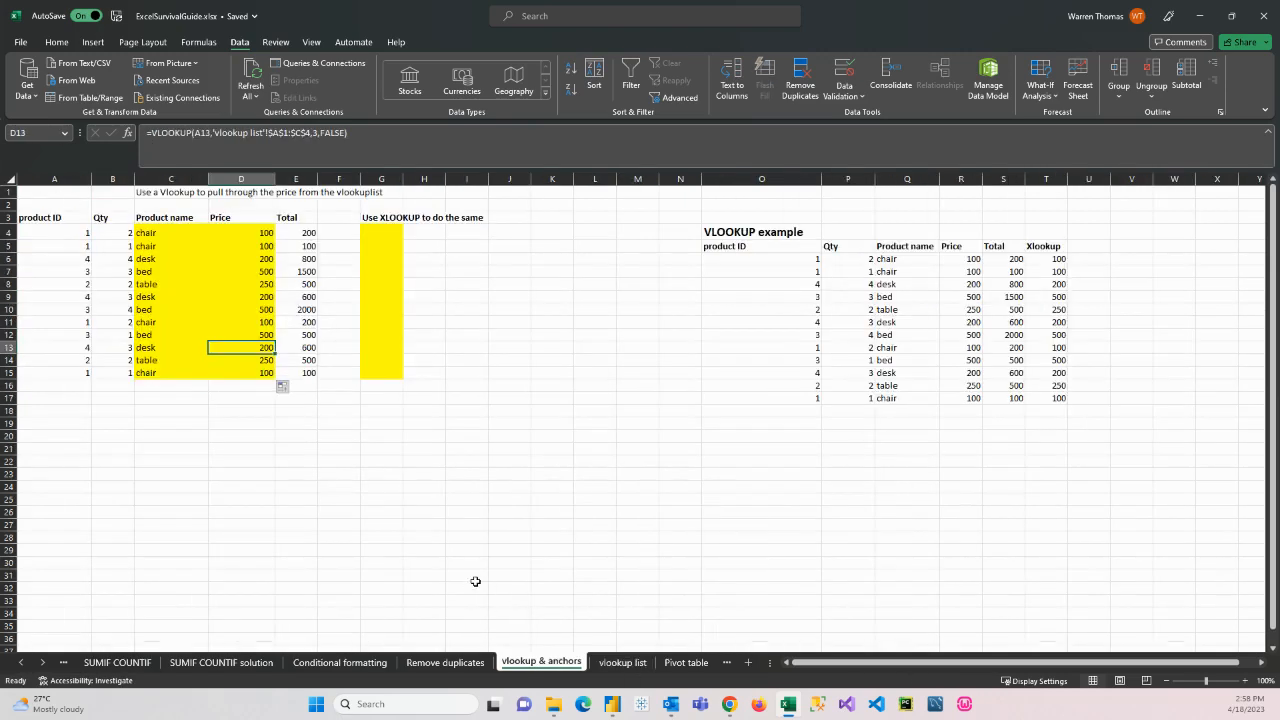
Step: Start an XLOOKUP formula in G4 with product ID A4 as the lookup value
{"action": "left_click", "coordinate": [380, 235]}
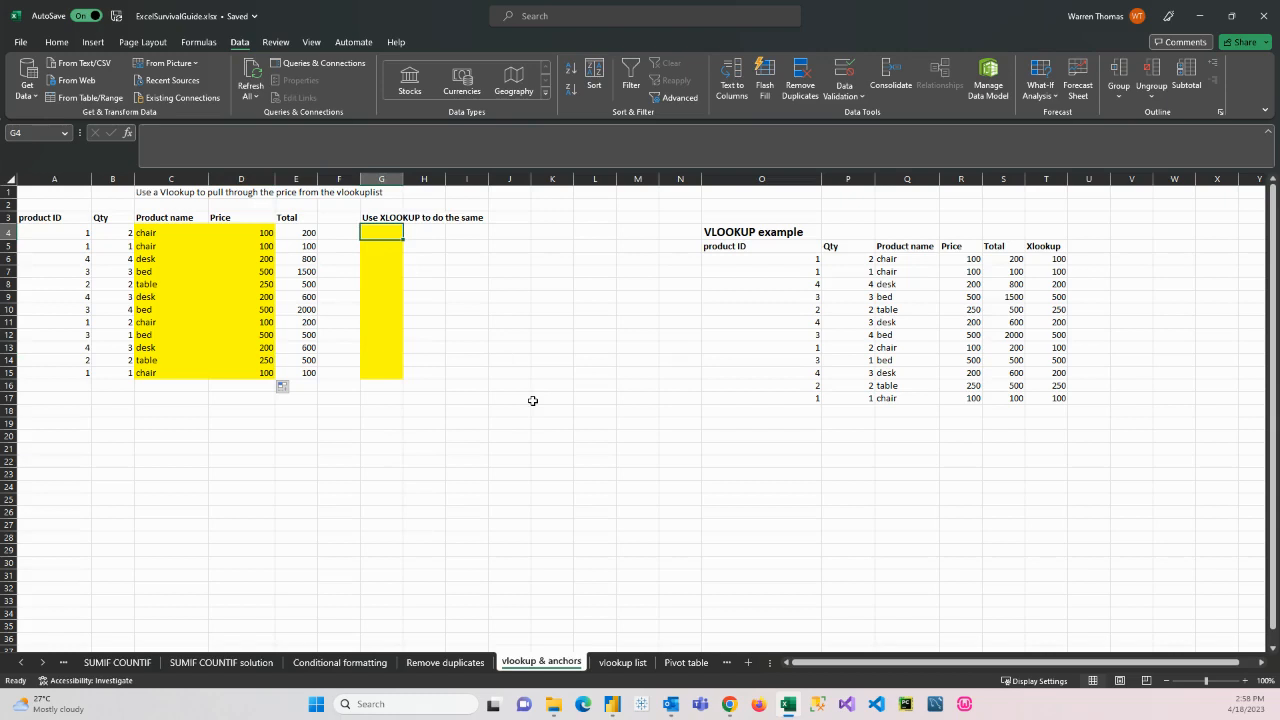
{"action": "type", "text": "="}
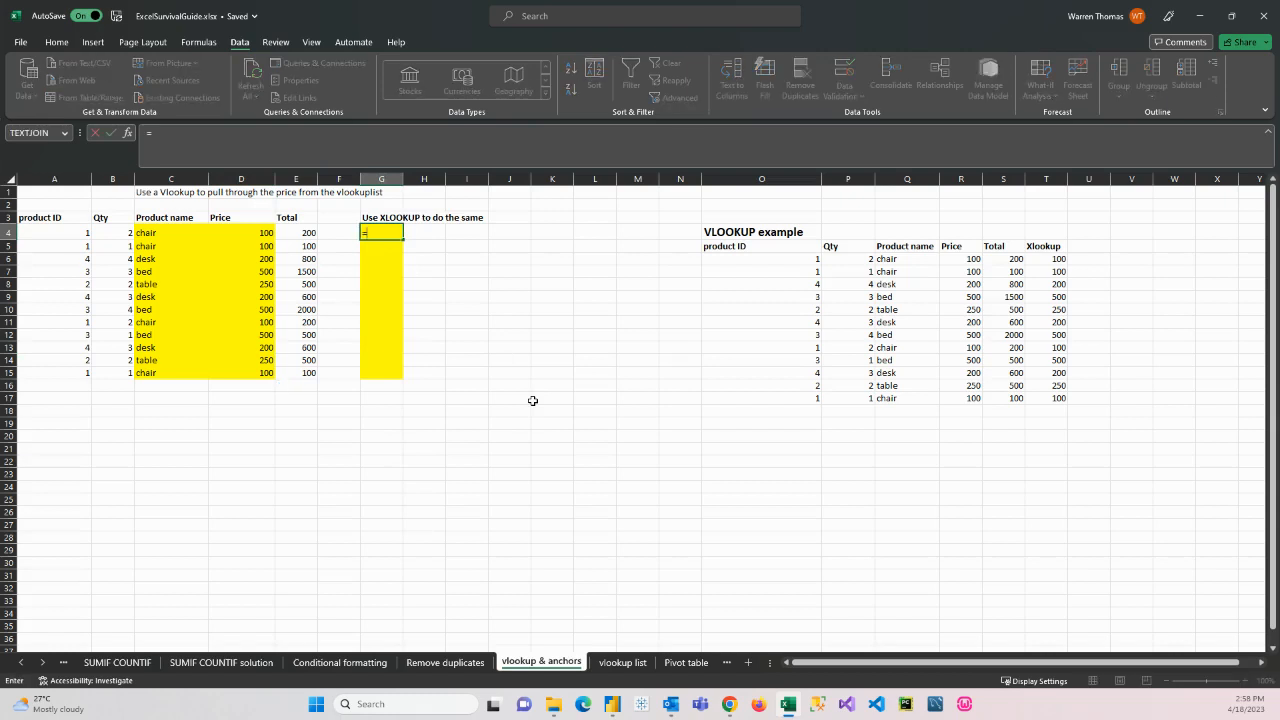
{"action": "type", "text": "x"}
{"action": "key", "text": "Down"}
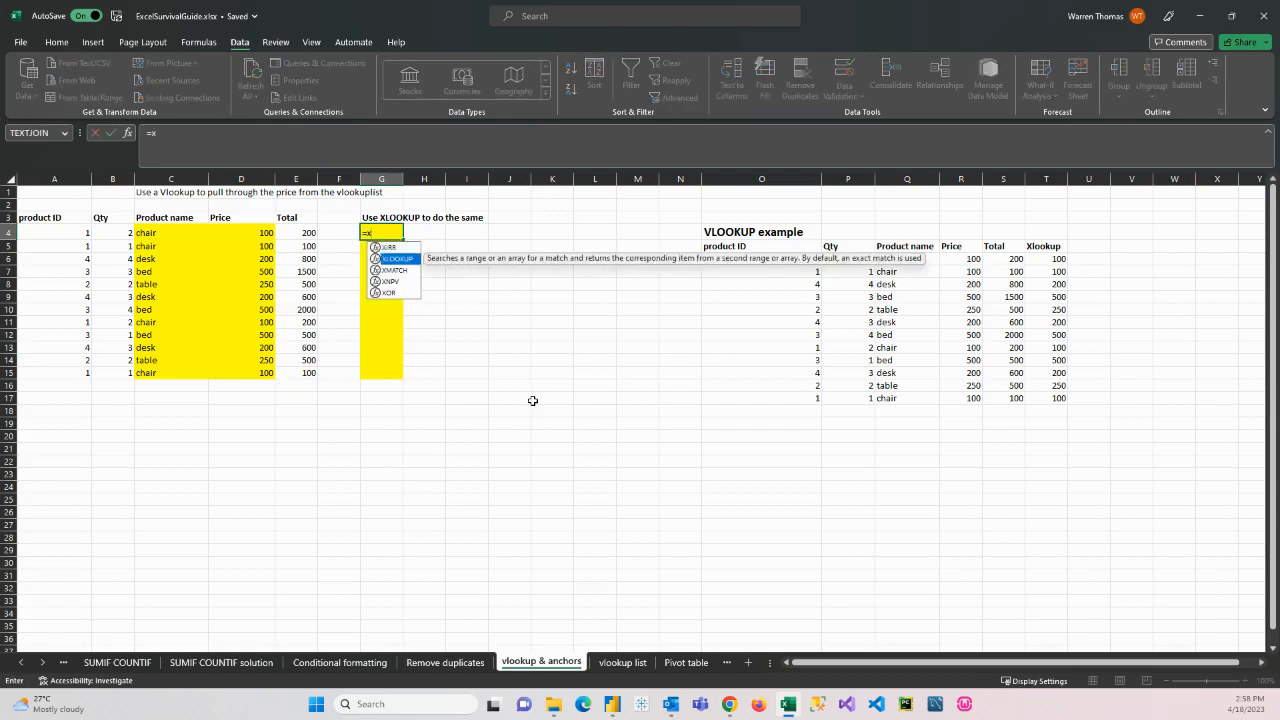
{"action": "key", "text": "Tab"}
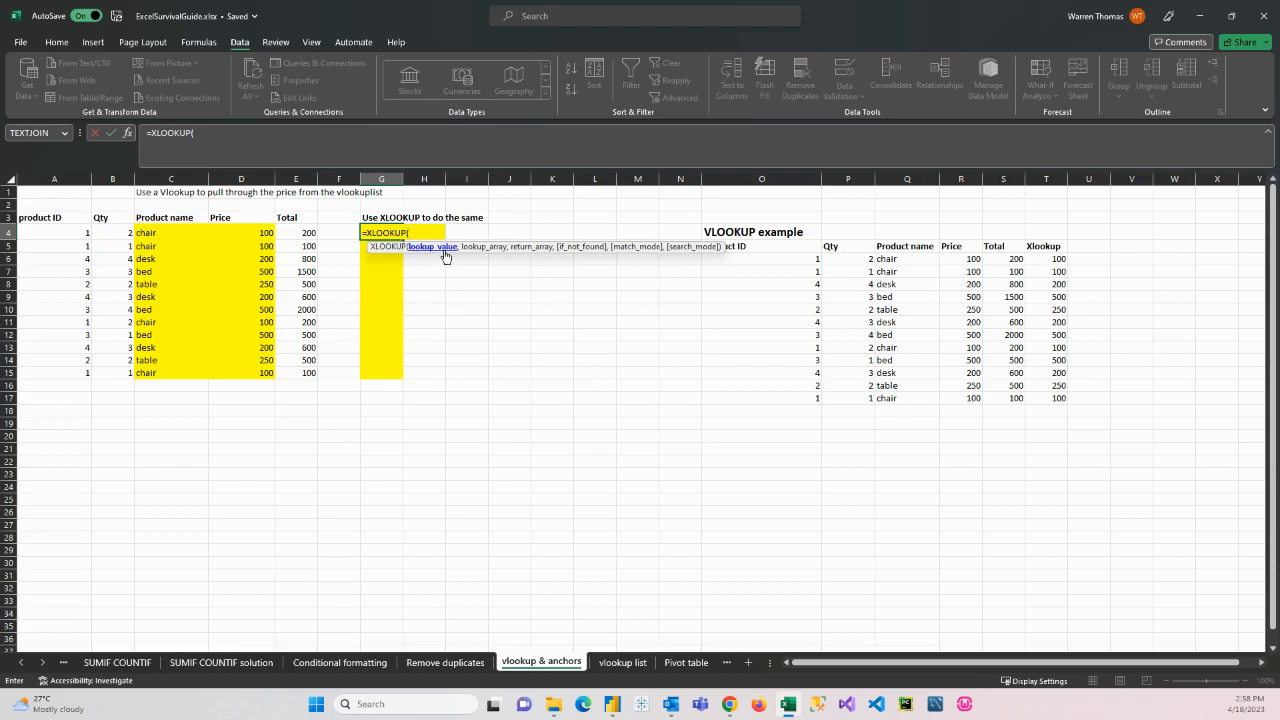
{"action": "left_click", "coordinate": [68, 232]}
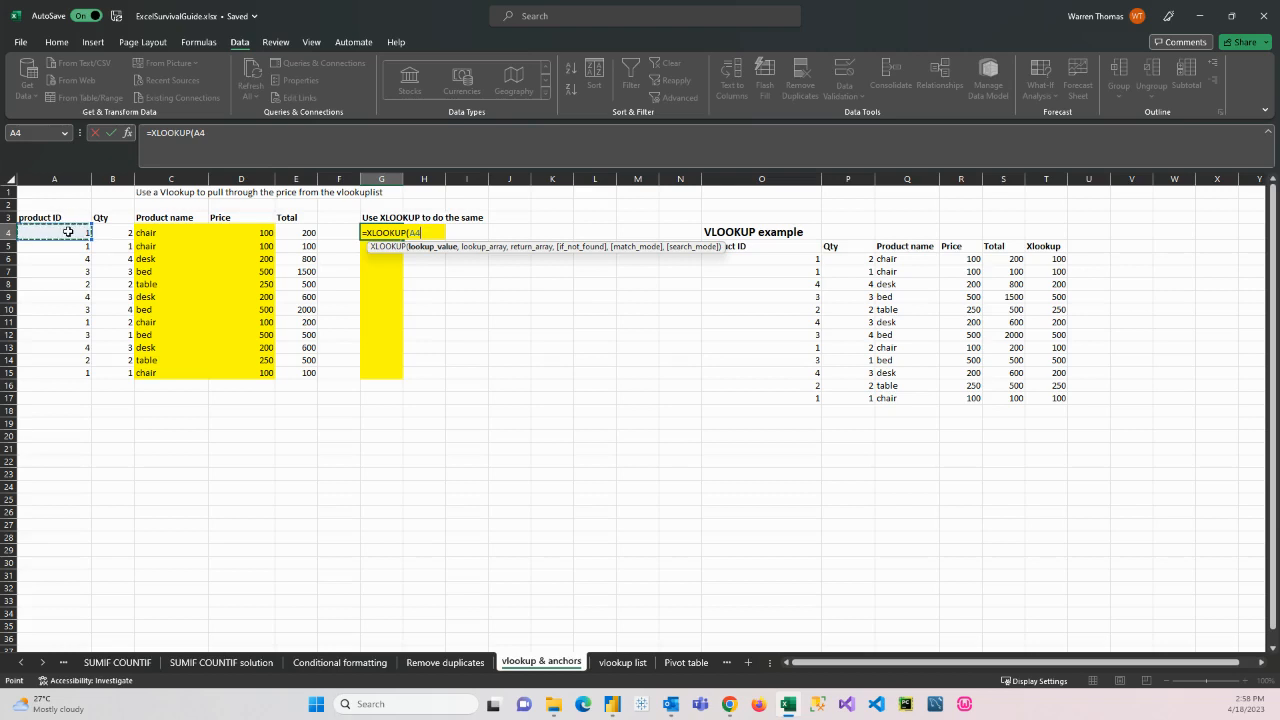
{"action": "type", "text": ","}
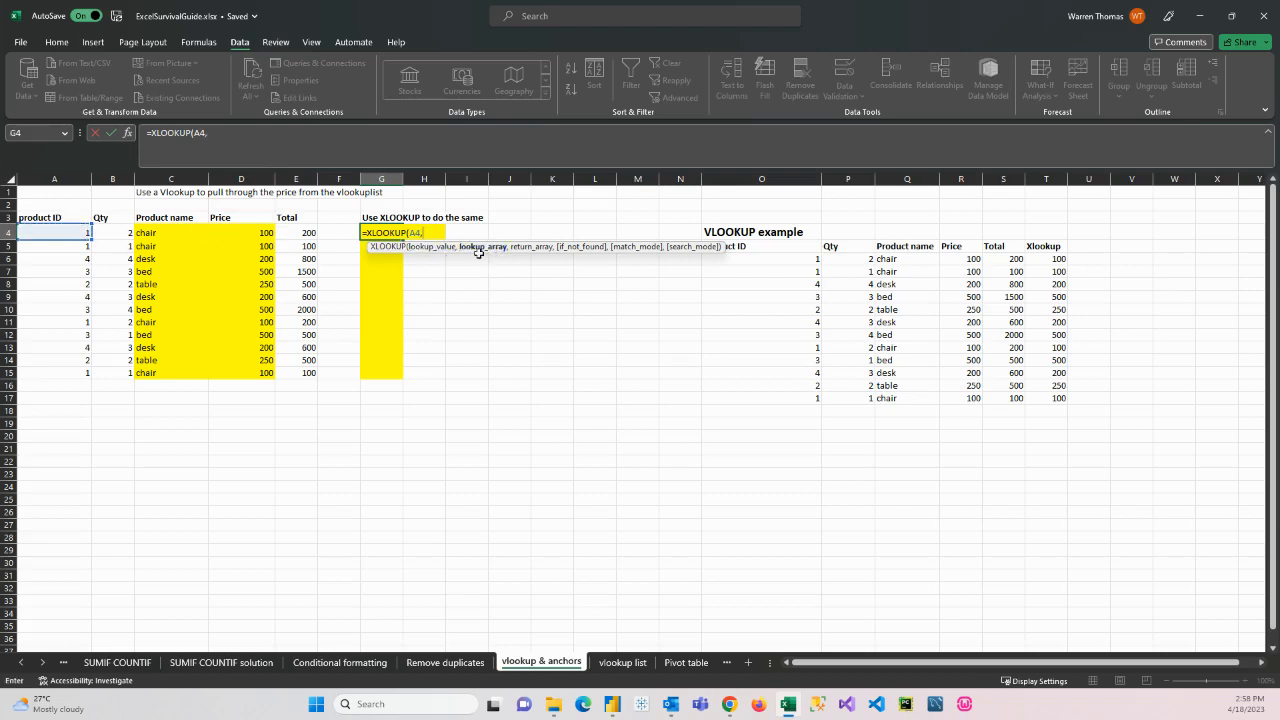
Step: Set the XLOOKUP lookup array to A1:A4 and the return array to C1:C4 on the vlookup list sheet
{"action": "left_click", "coordinate": [622, 662]}
{"action": "left_click_drag", "start_coordinate": [46, 193], "coordinate": [46, 231]}
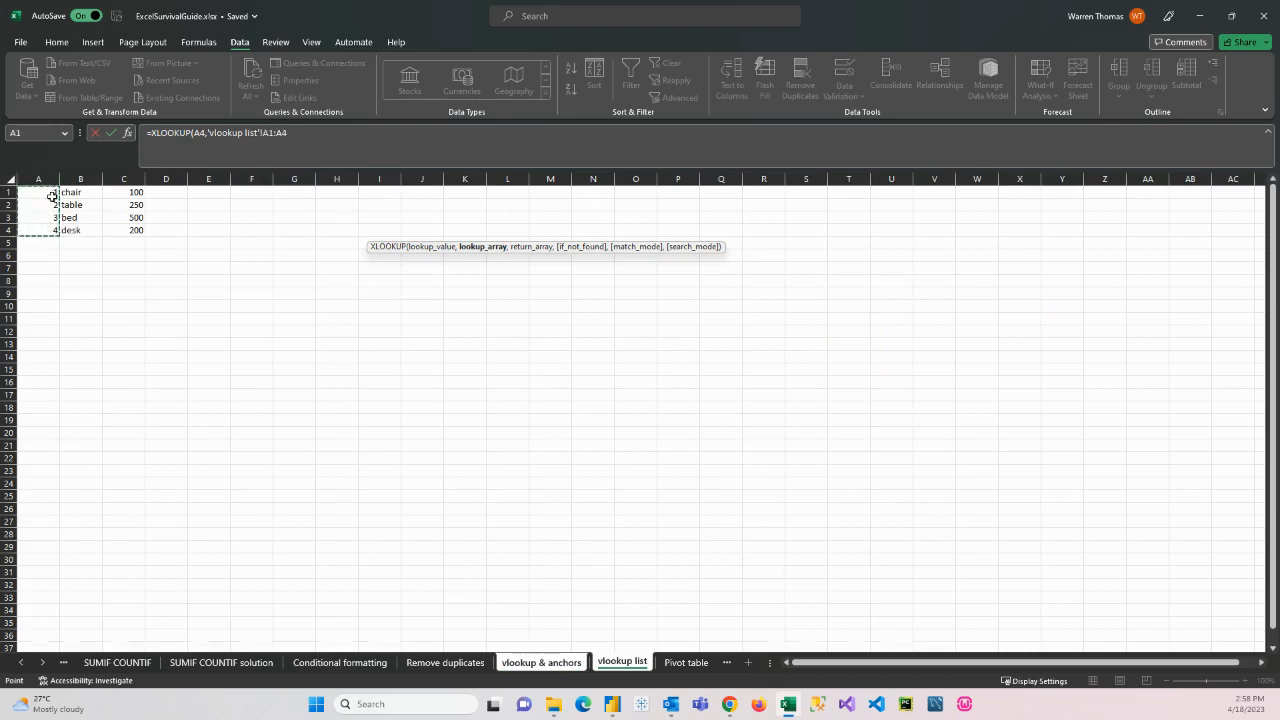
{"action": "type", "text": ","}
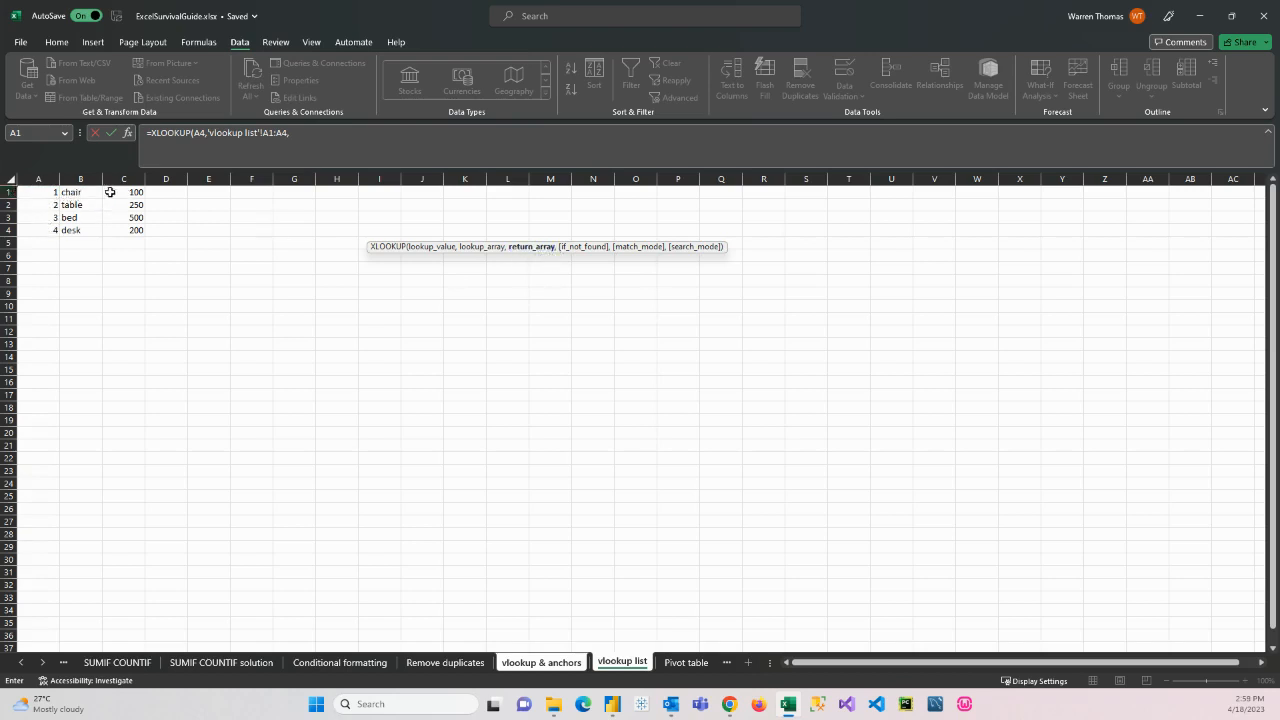
{"action": "left_click_drag", "start_coordinate": [130, 192], "coordinate": [136, 228]}
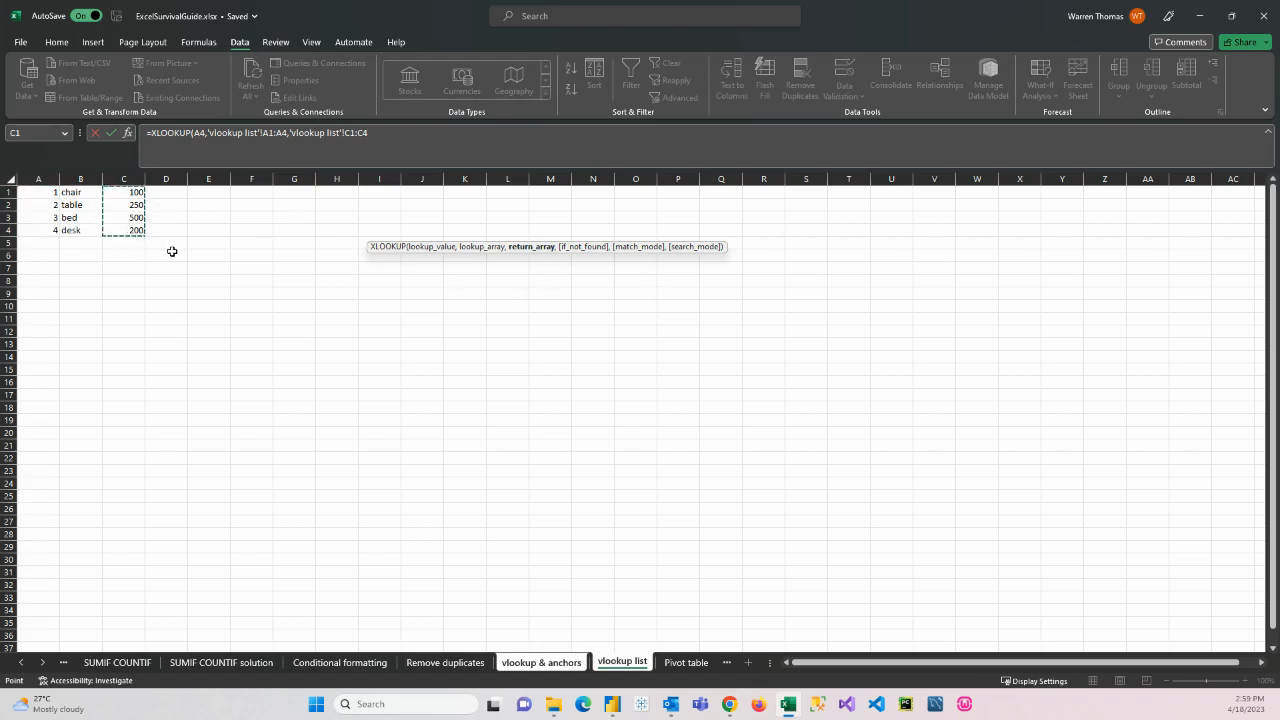
{"action": "type", "text": ","}
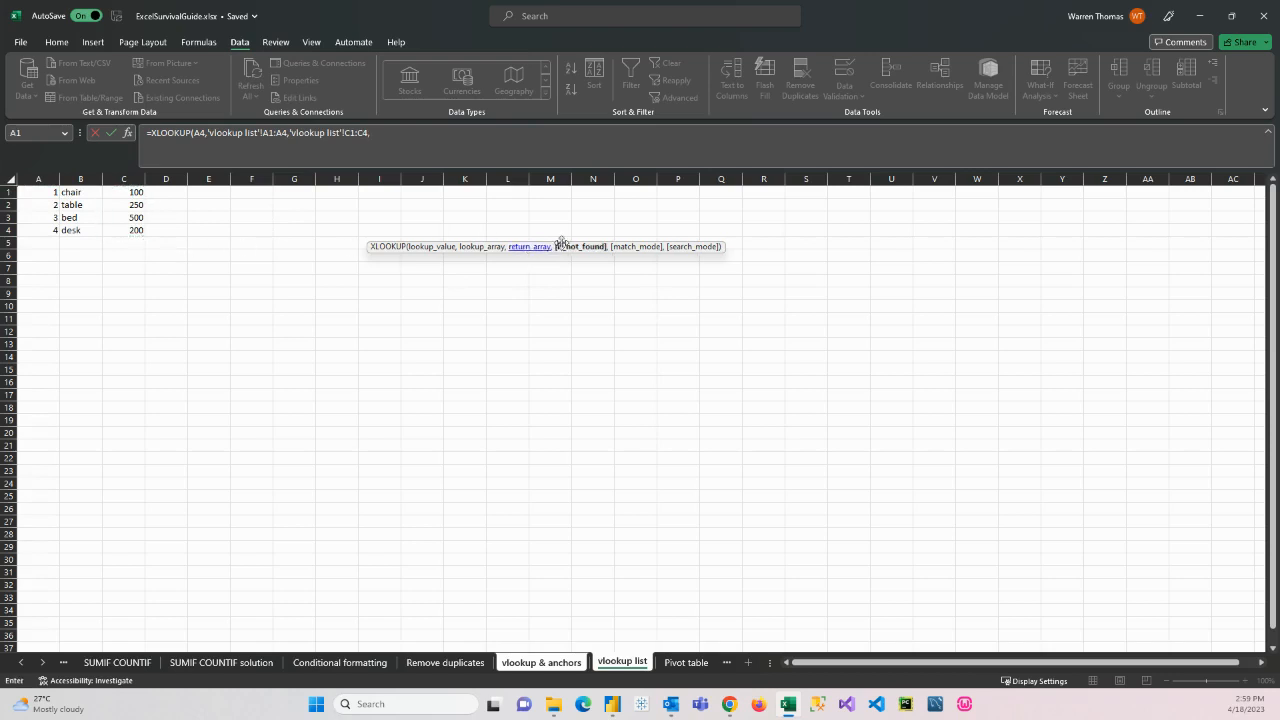
Step: Complete the G4 formula with 0 if not found, match mode 0 (exact match) and search mode 1 (first-to-last)
{"action": "left_click", "coordinate": [397, 144]}
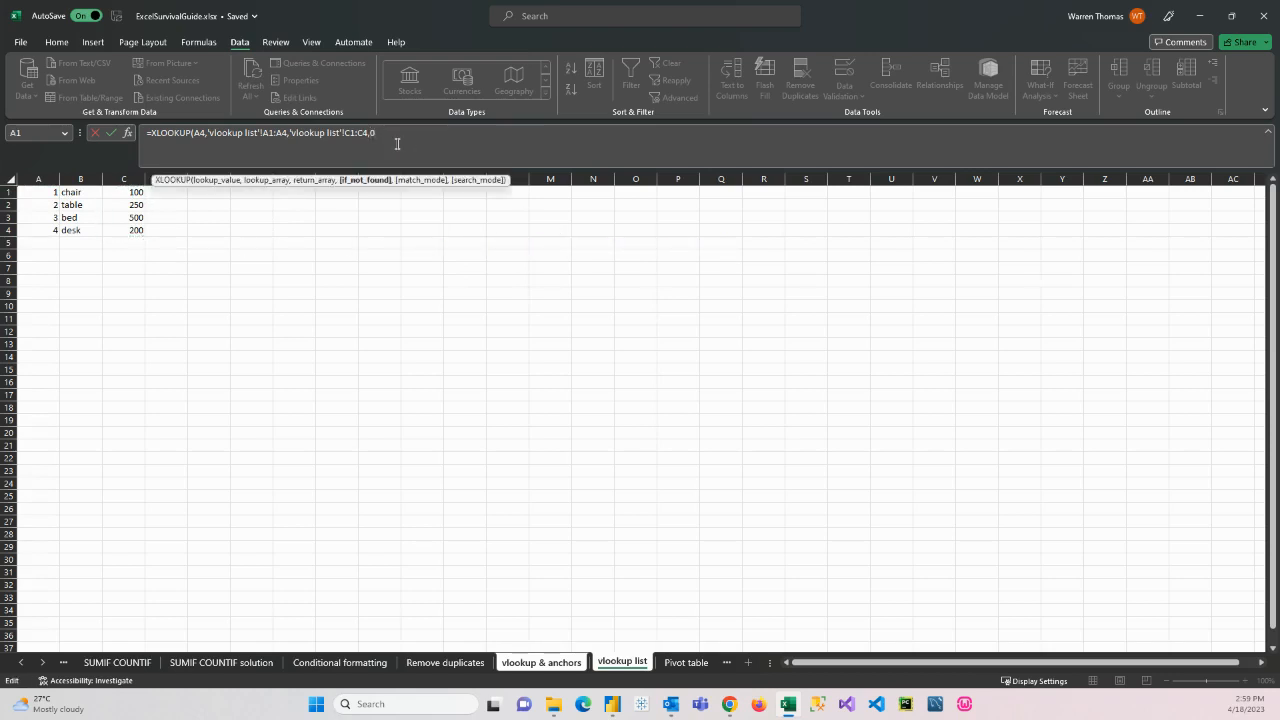
{"action": "type", "text": "0,"}
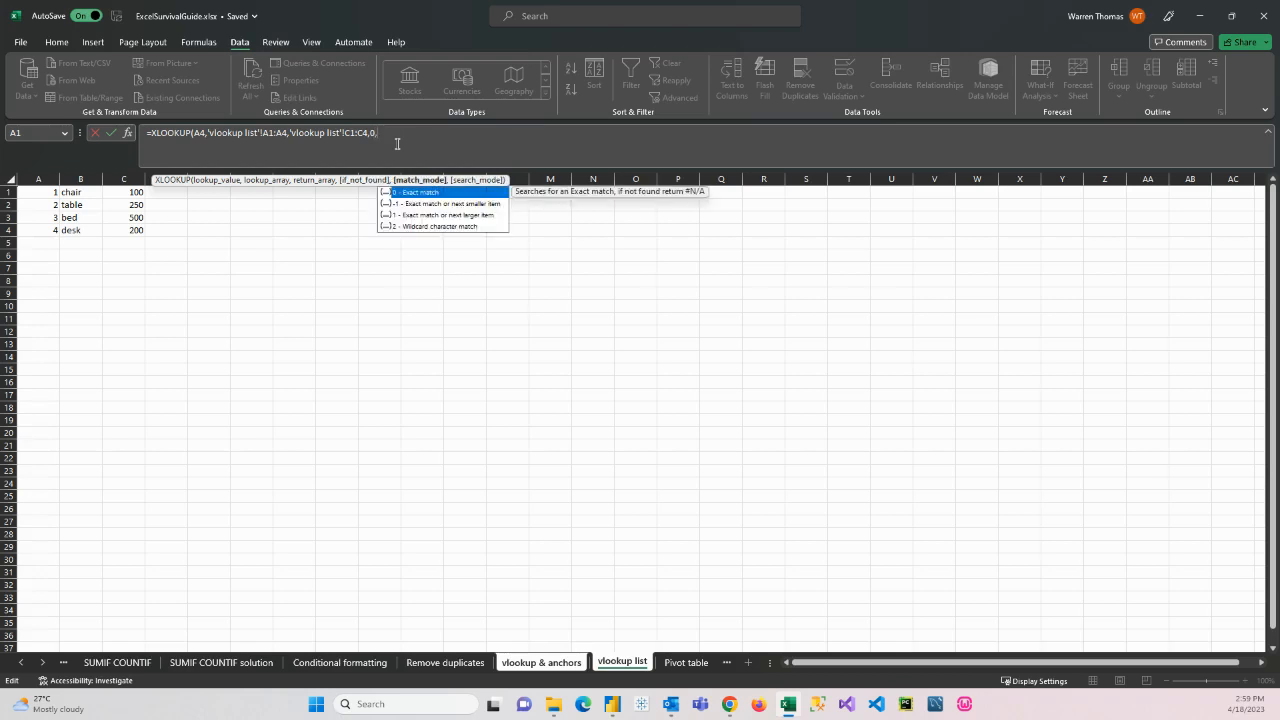
{"action": "double_click", "coordinate": [417, 192]}
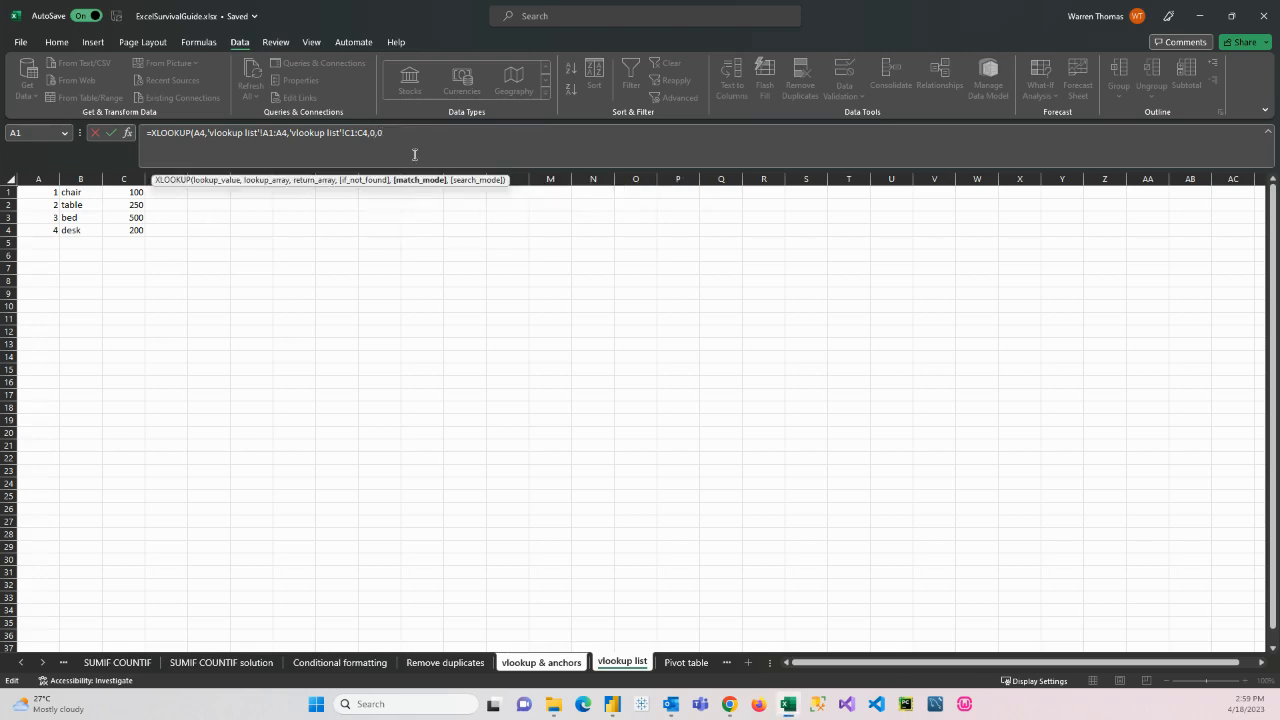
{"action": "type", "text": ","}
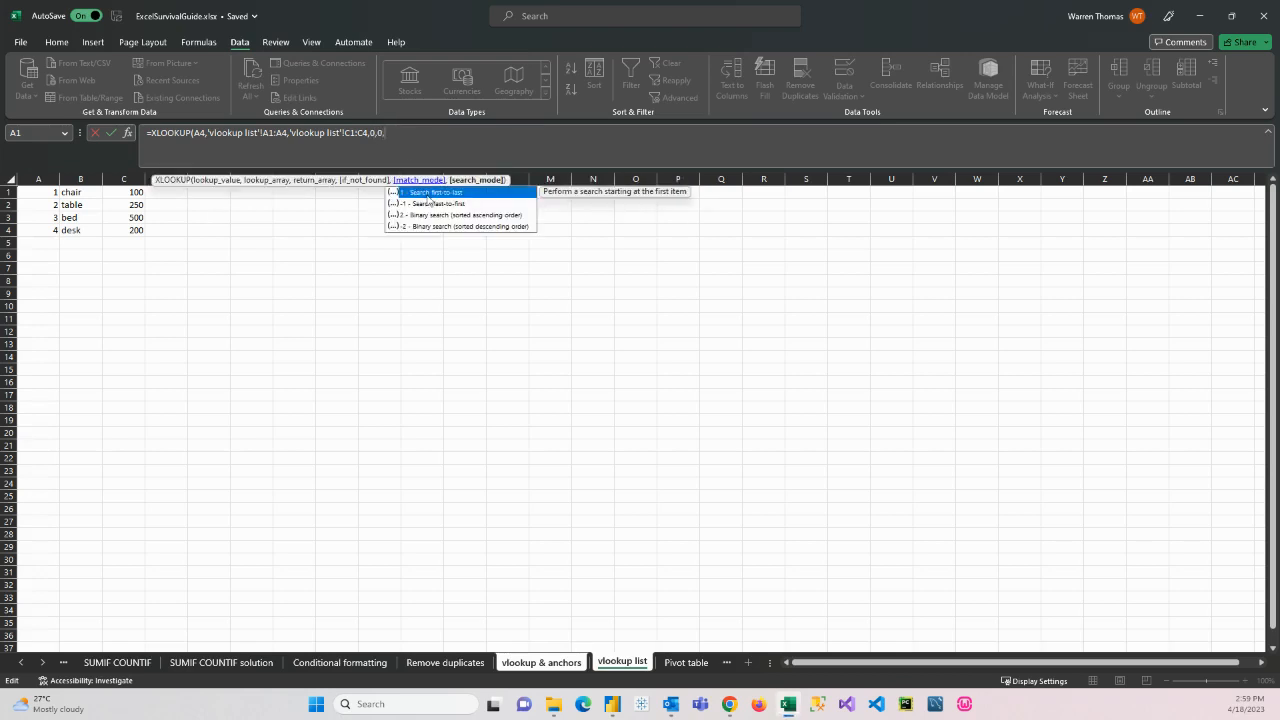
{"action": "double_click", "coordinate": [424, 194]}
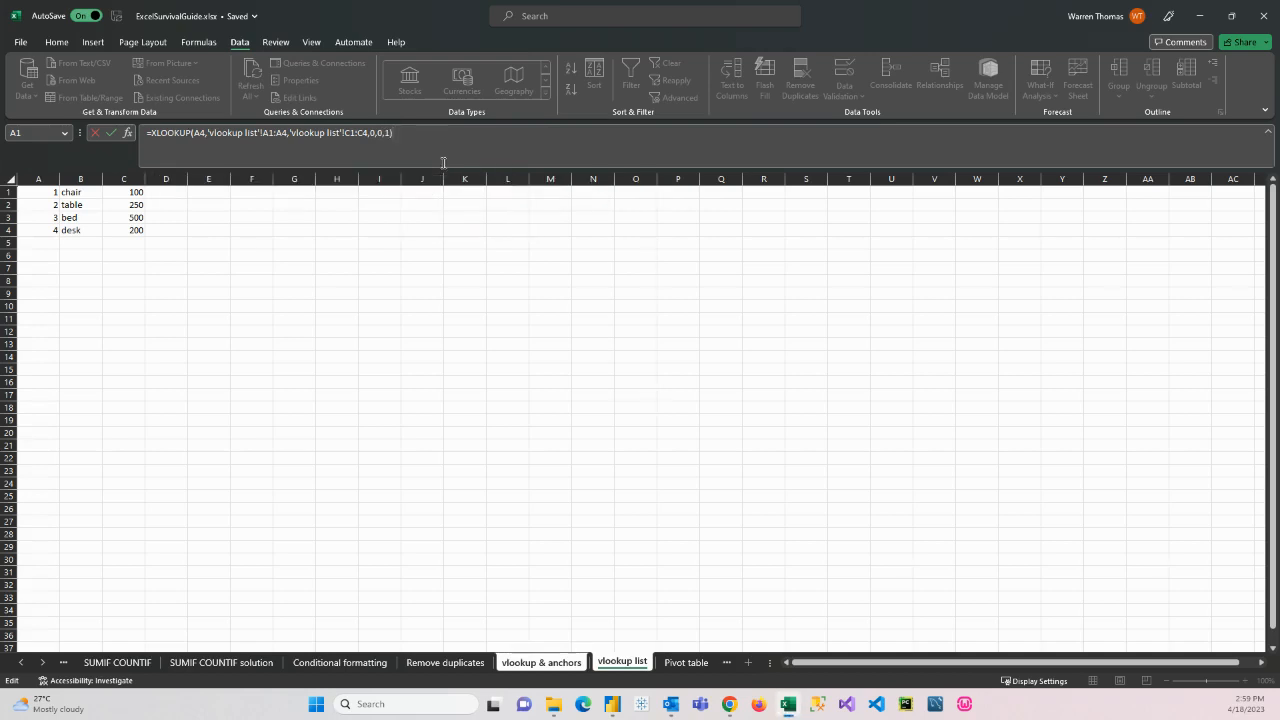
{"action": "key", "text": "Return"}
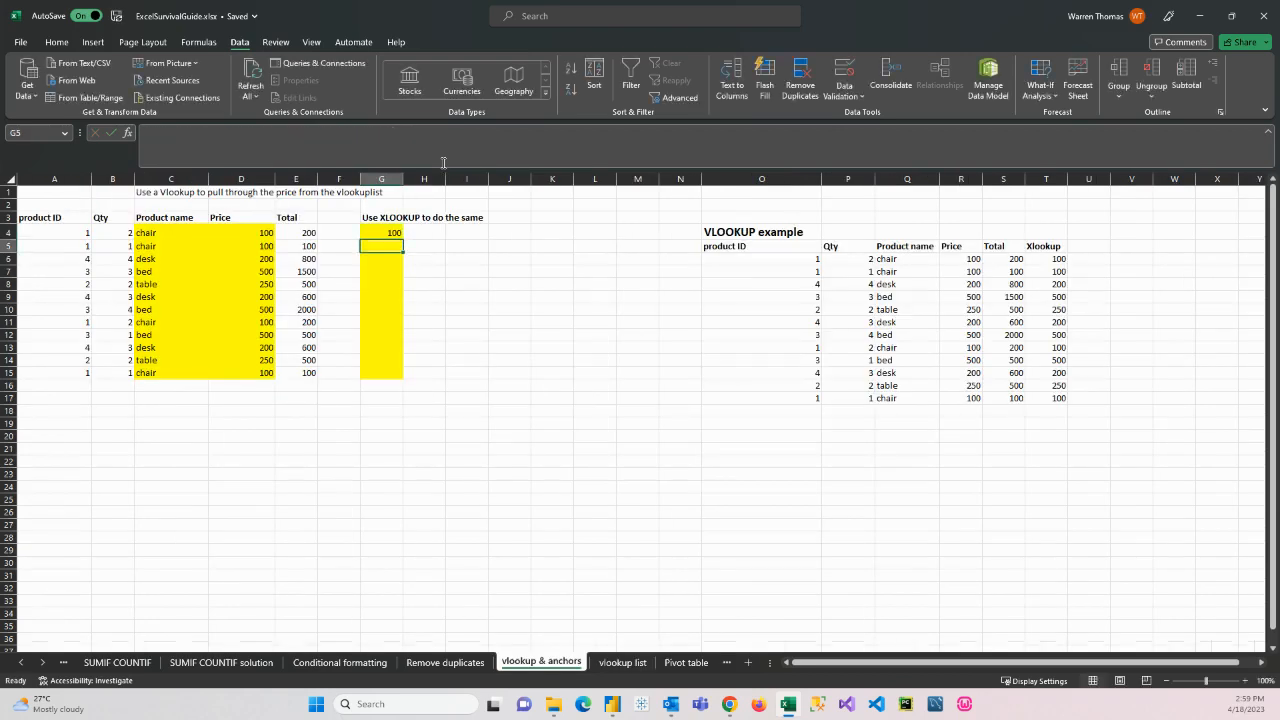
Step: Copy the G4 XLOOKUP formula down to G15 and inspect the cell references in the G11 copy
{"action": "left_click", "coordinate": [388, 236]}
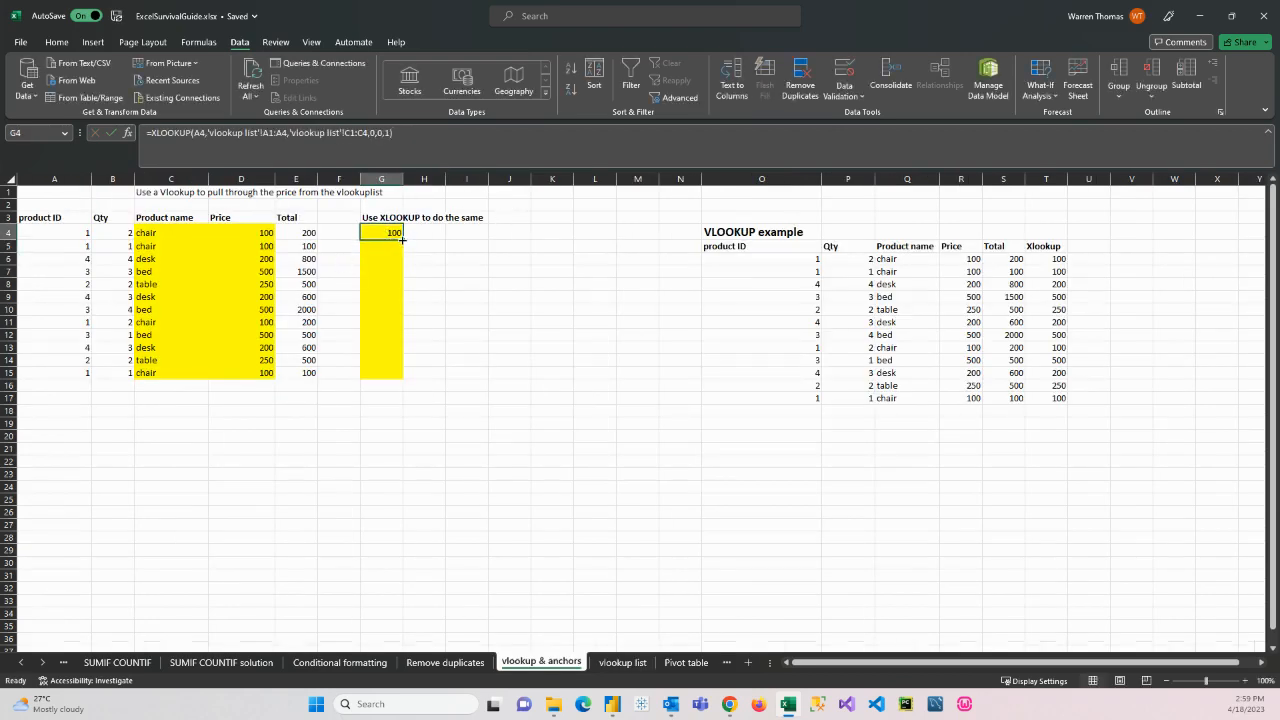
{"action": "left_click_drag", "start_coordinate": [402, 239], "coordinate": [404, 378]}
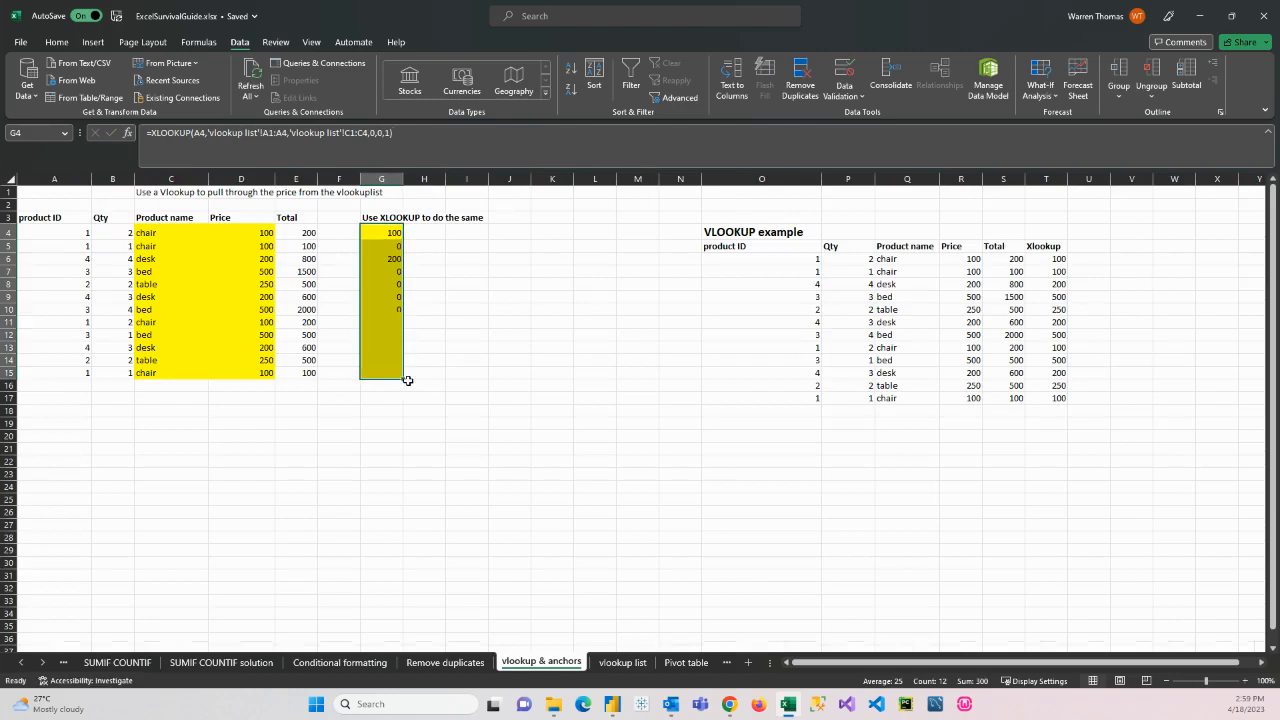
{"action": "left_click", "coordinate": [392, 271]}
{"action": "left_click", "coordinate": [395, 320]}
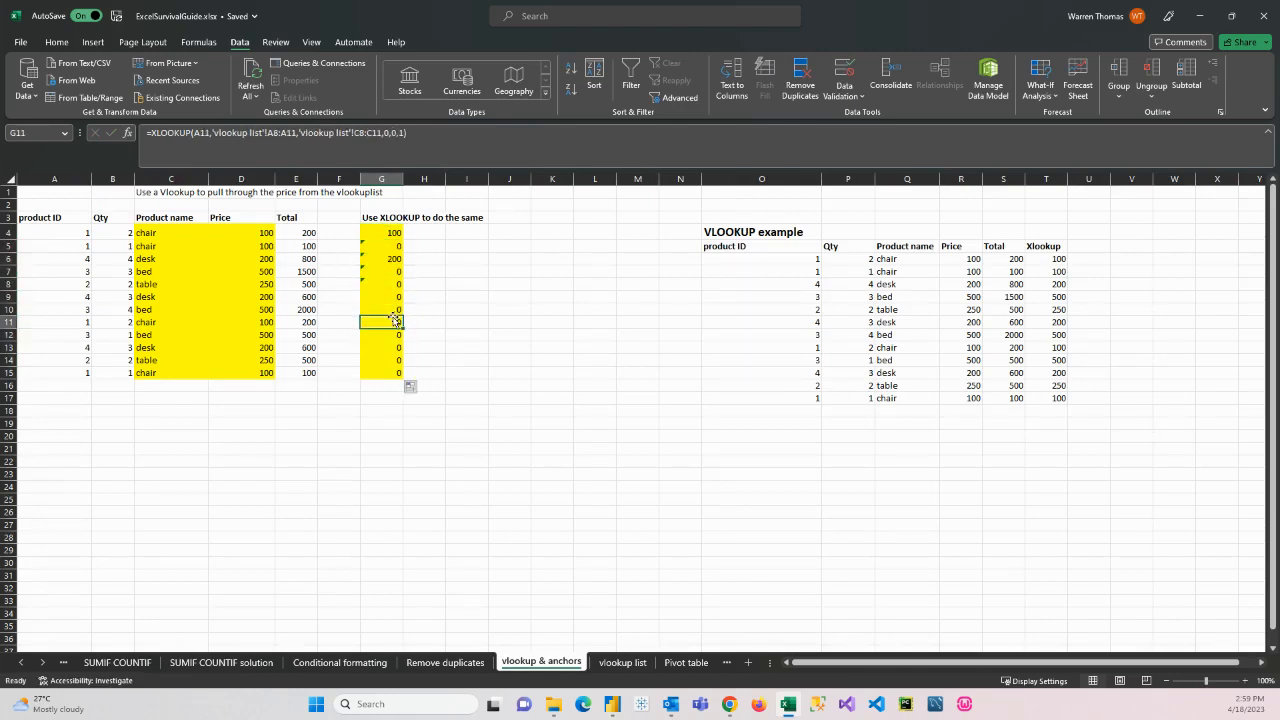
{"action": "double_click", "coordinate": [386, 133]}
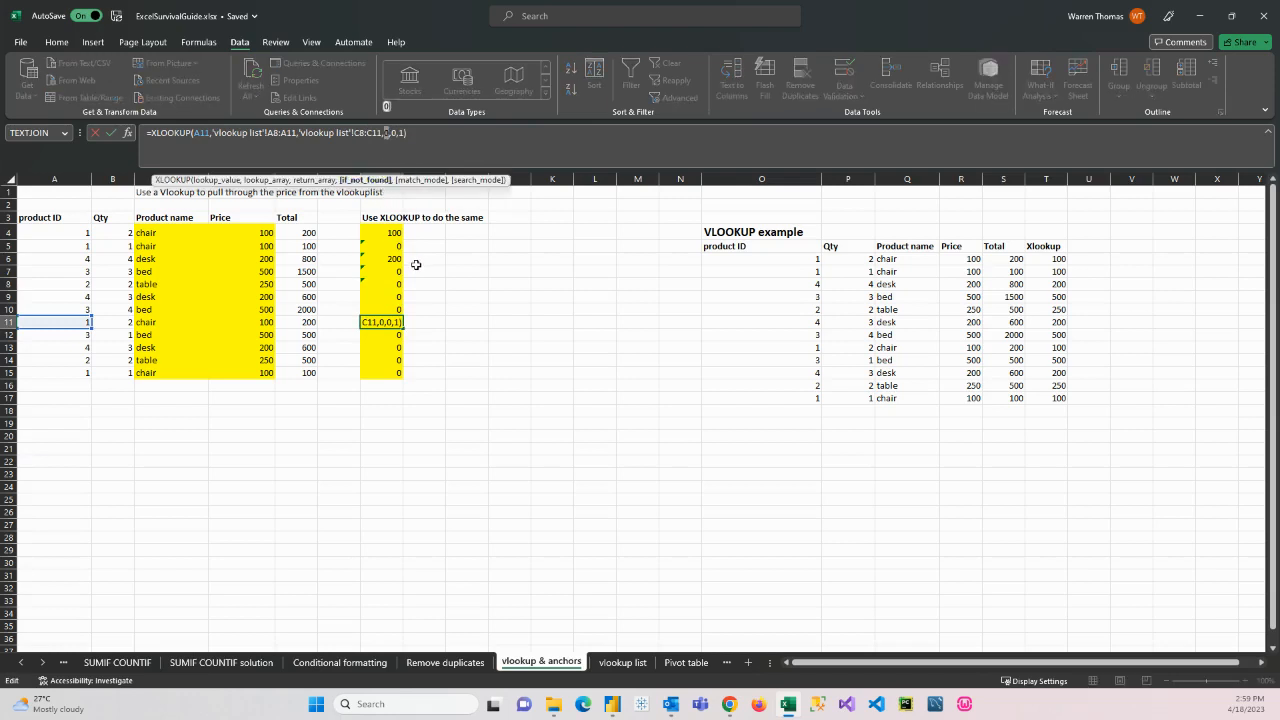
{"action": "key", "text": "Escape"}
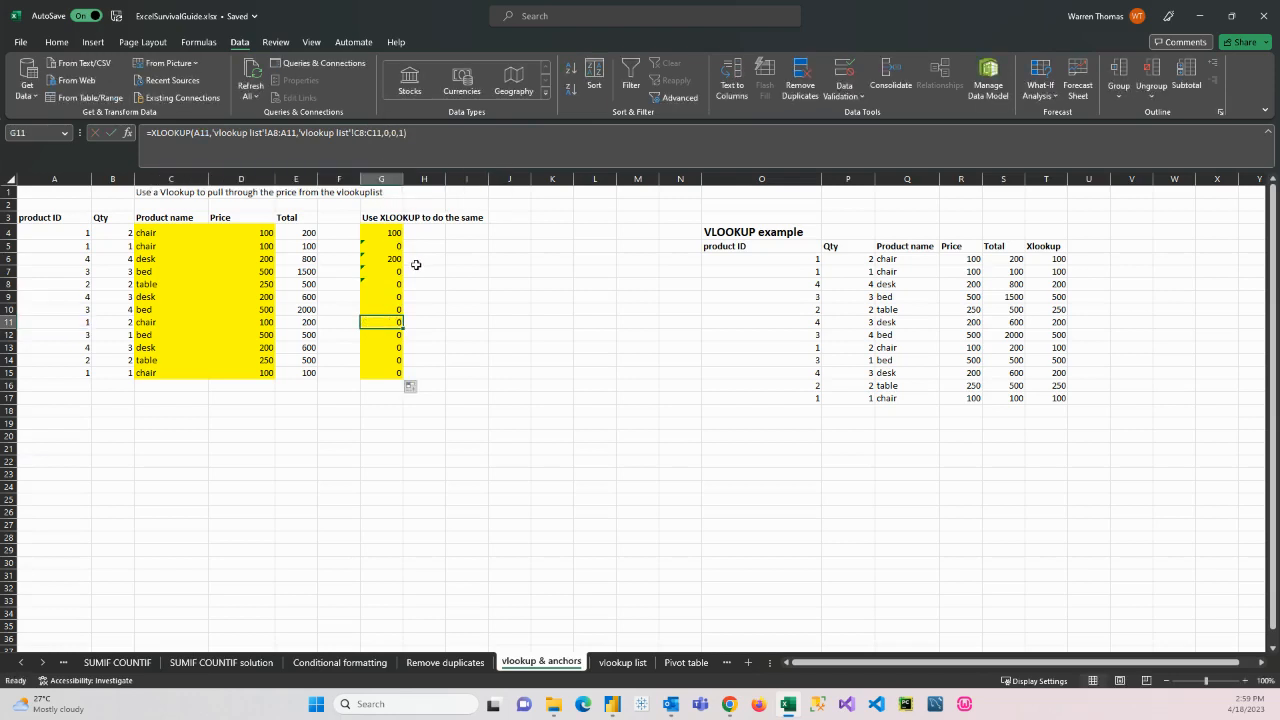
Step: Anchor the lookup array in the G4 XLOOKUP formula as $A$1:$A$4 on the vlookup list sheet
{"action": "left_click", "coordinate": [380, 232]}
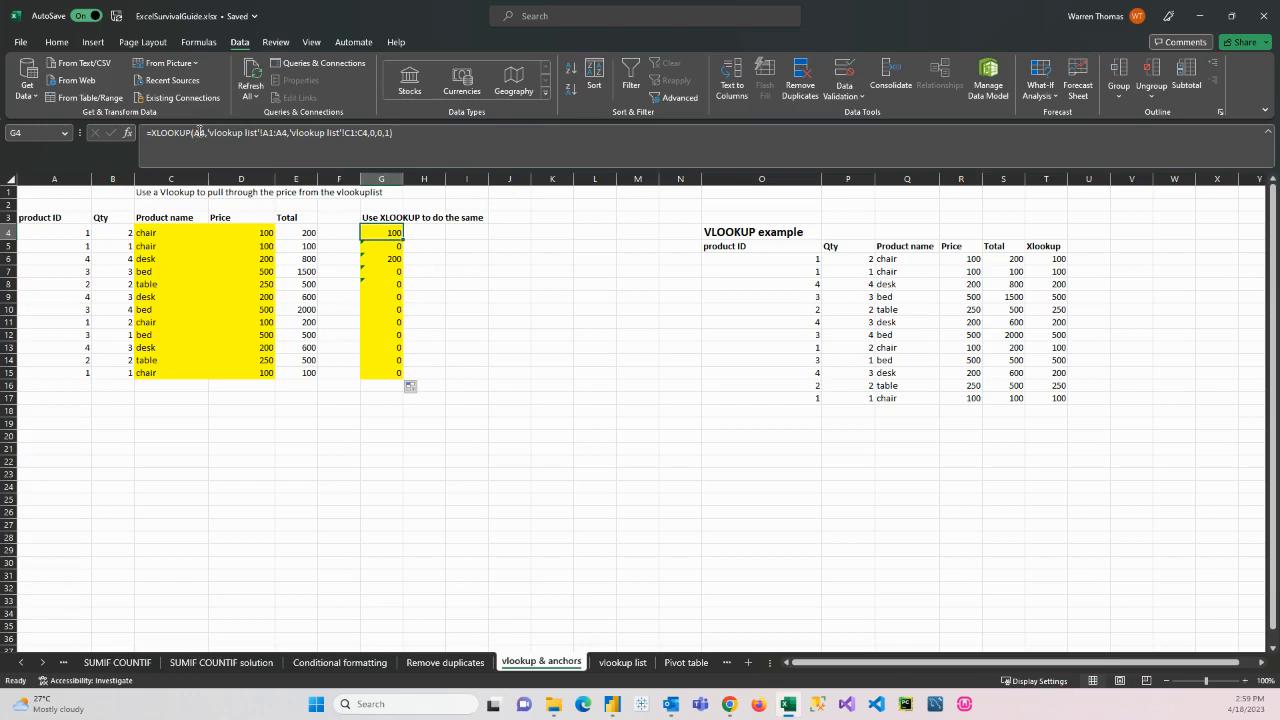
{"action": "left_click", "coordinate": [199, 132]}
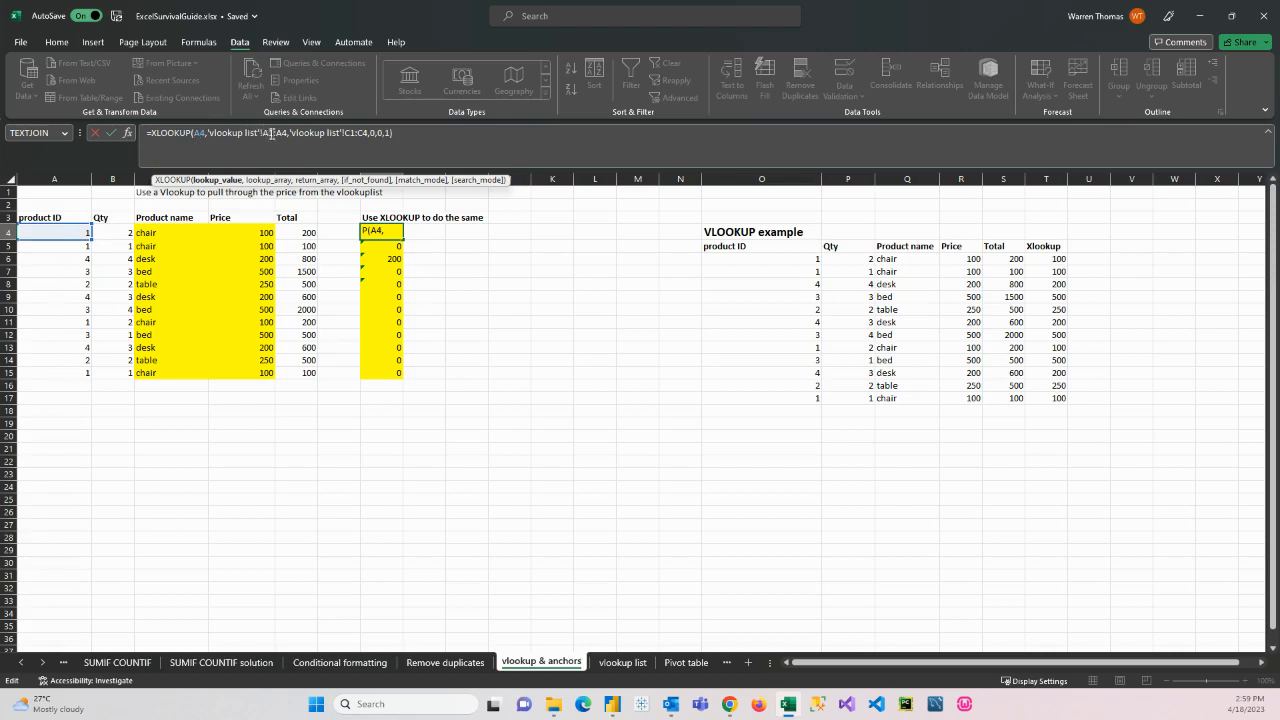
{"action": "left_click", "coordinate": [271, 133]}
{"action": "type", "text": "1"}
{"action": "key", "text": "F4"}
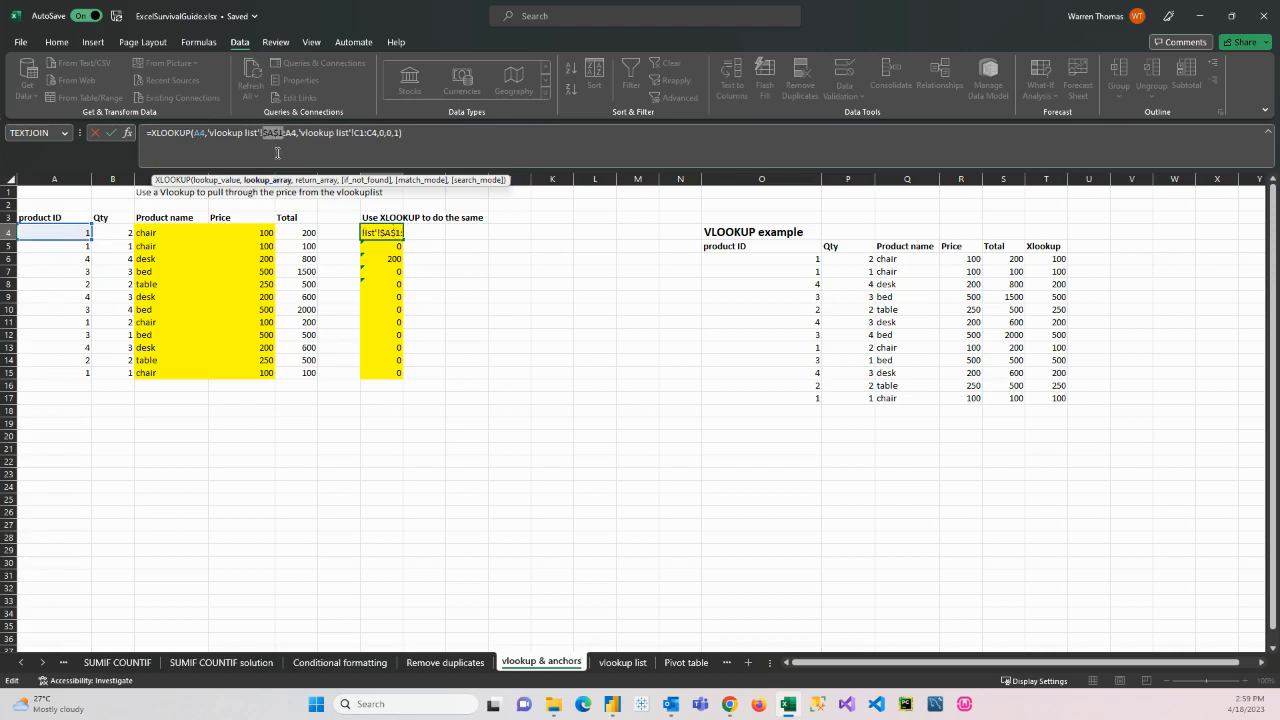
{"action": "left_click", "coordinate": [291, 136]}
{"action": "key", "text": "F4"}
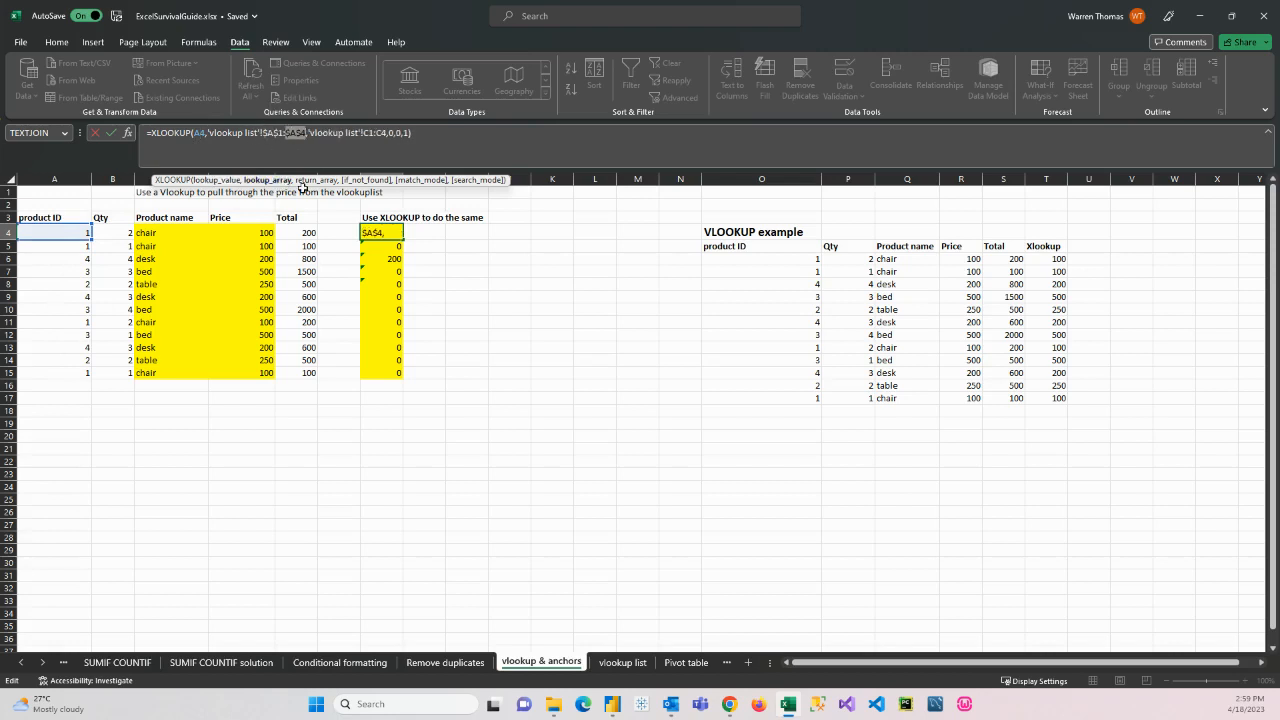
Step: Anchor the G4 formula's return array as $C$1:$C$4 and copy the corrected XLOOKUP down to G15
{"action": "left_click", "coordinate": [368, 133]}
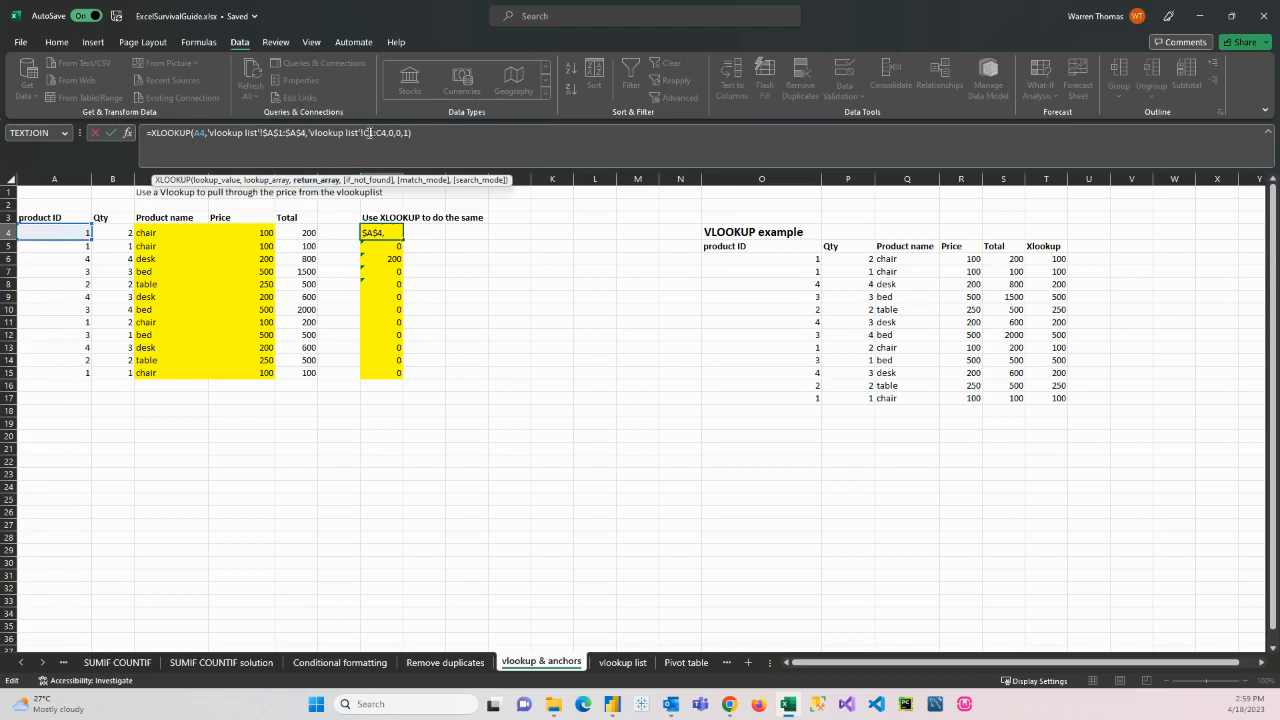
{"action": "key", "text": "F4"}
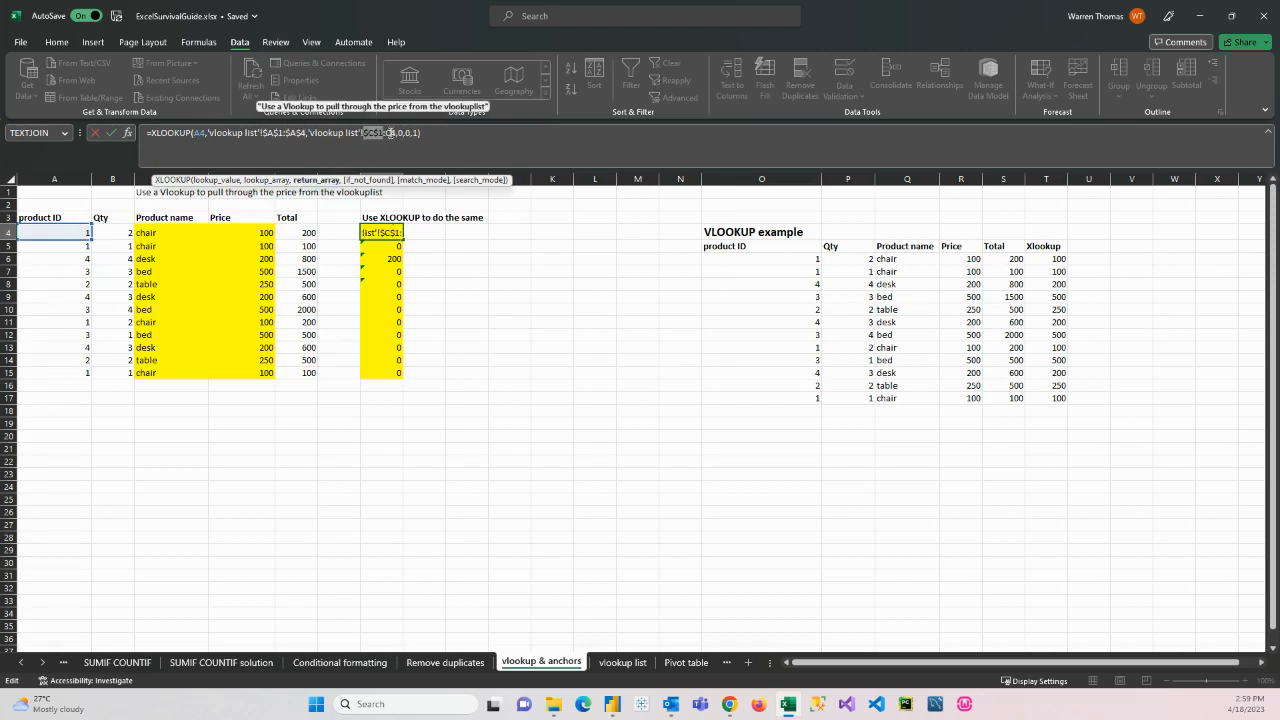
{"action": "left_click", "coordinate": [390, 133]}
{"action": "key", "text": "F4"}
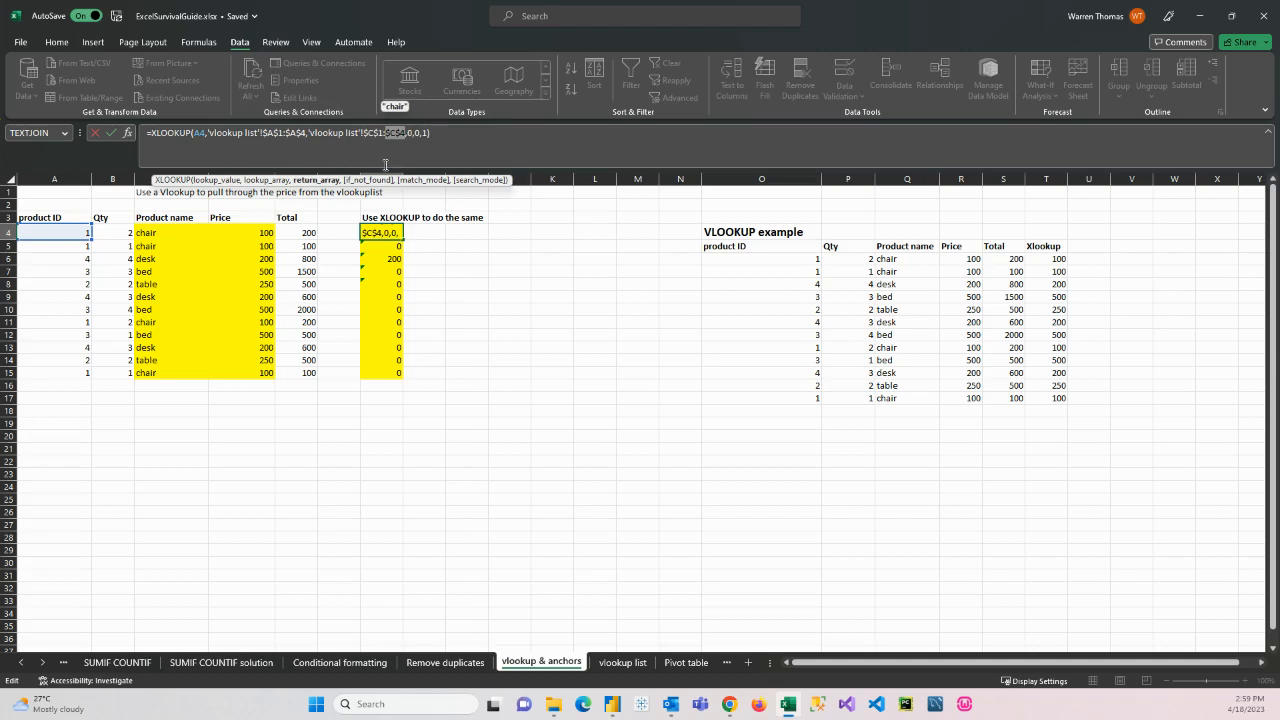
{"action": "key", "text": "ctrl+Return"}
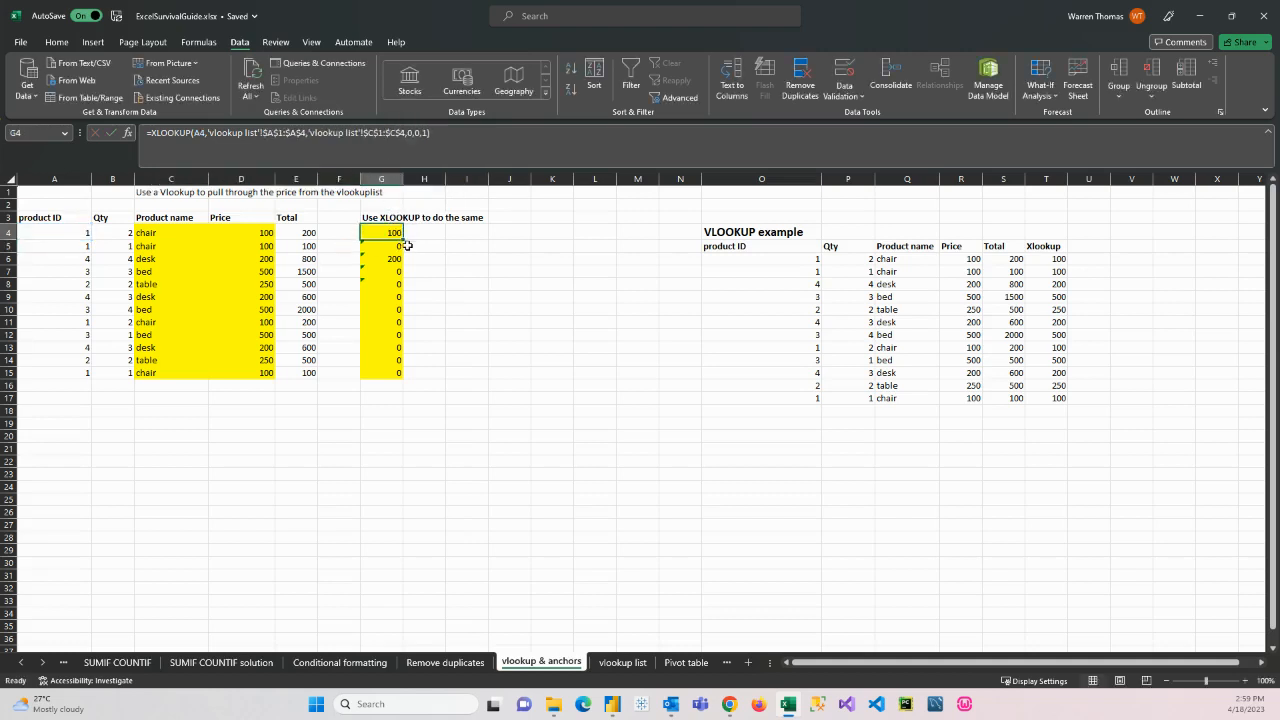
{"action": "double_click", "coordinate": [403, 238]}
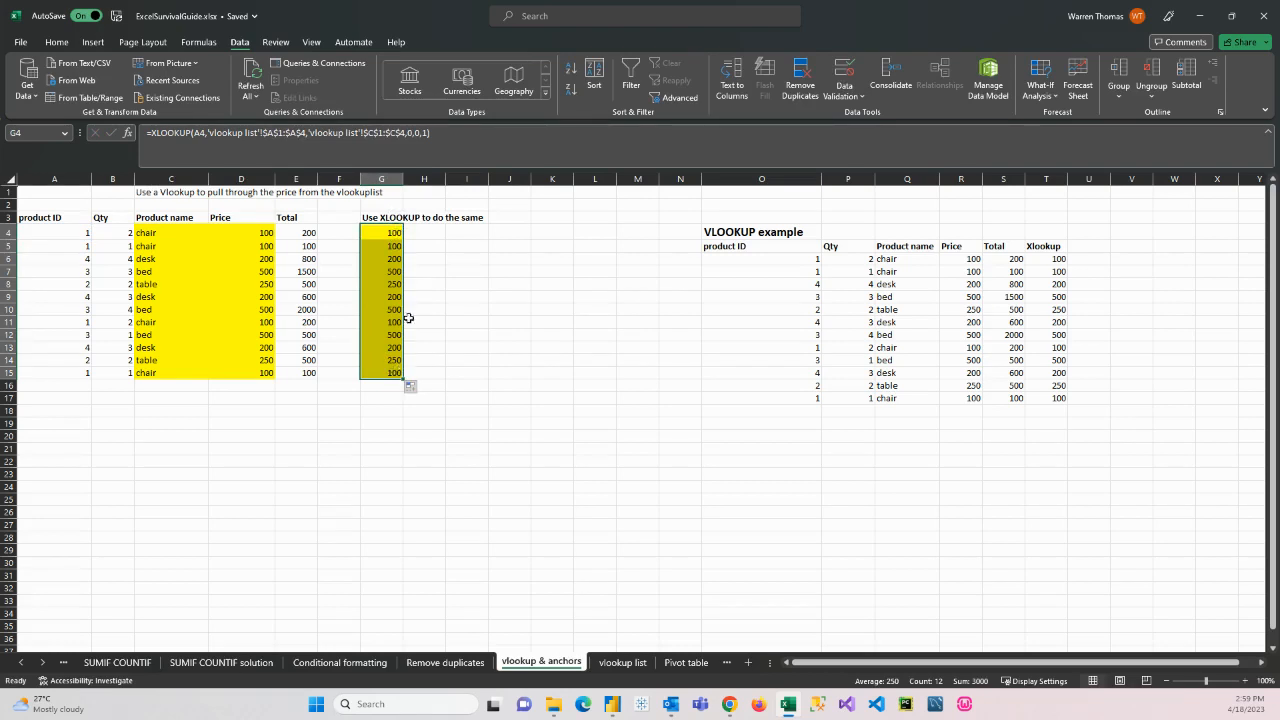
{"action": "left_click", "coordinate": [395, 235]}
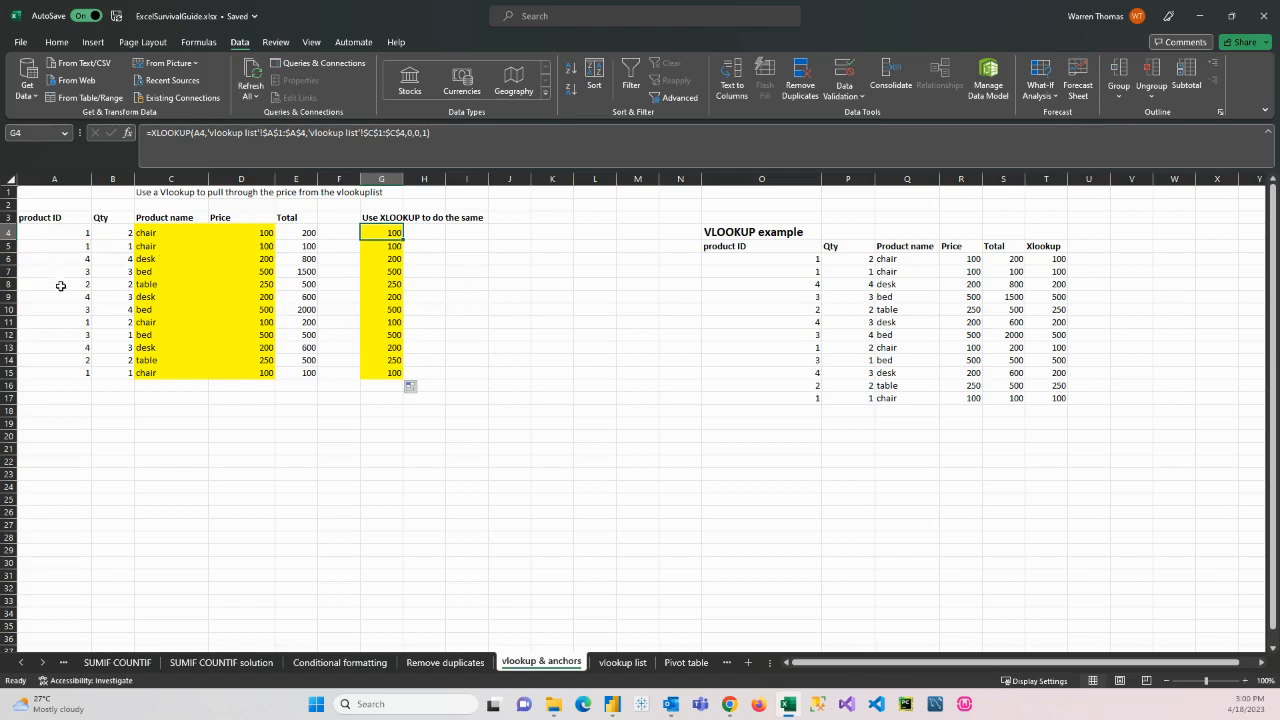
Step: Compare the product IDs in A4:A15 with the ID column on the vlookup list sheet, and return to the vlookup & anchors sheet
{"action": "left_click_drag", "start_coordinate": [60, 322], "coordinate": [63, 370]}
{"action": "left_click", "coordinate": [65, 239]}
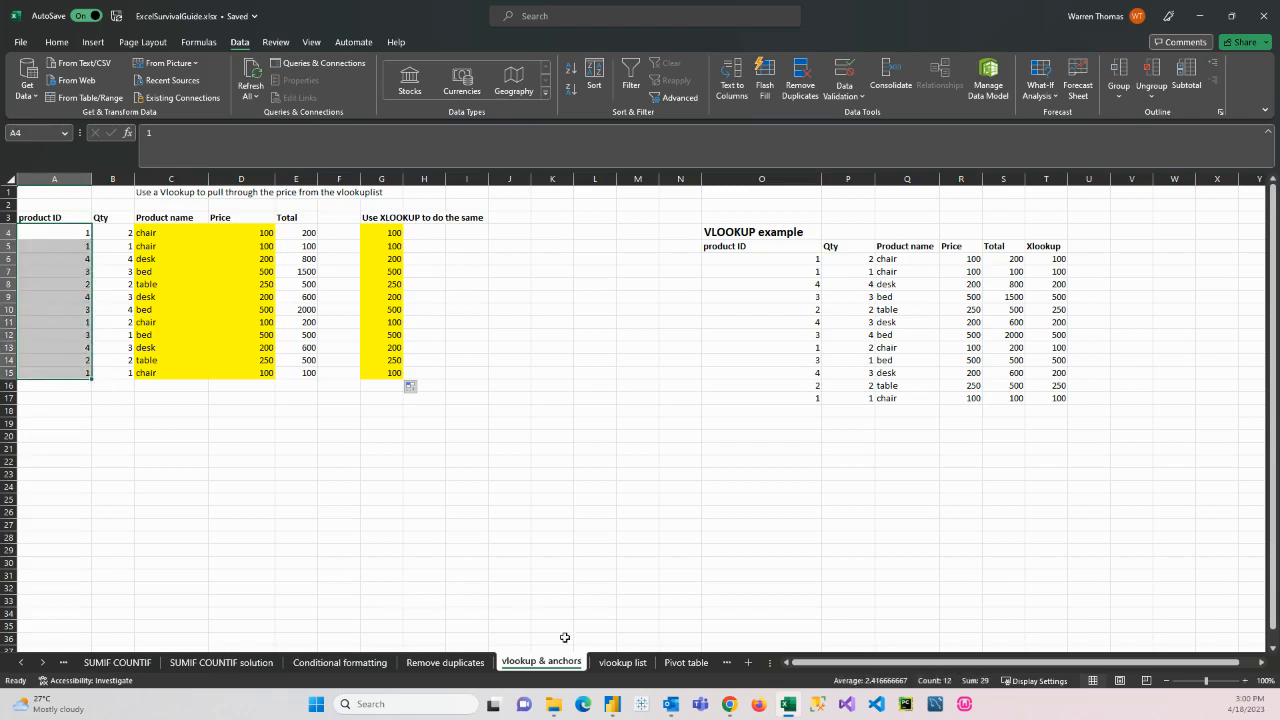
{"action": "left_click", "coordinate": [618, 664]}
{"action": "left_click_drag", "start_coordinate": [33, 190], "coordinate": [35, 217]}
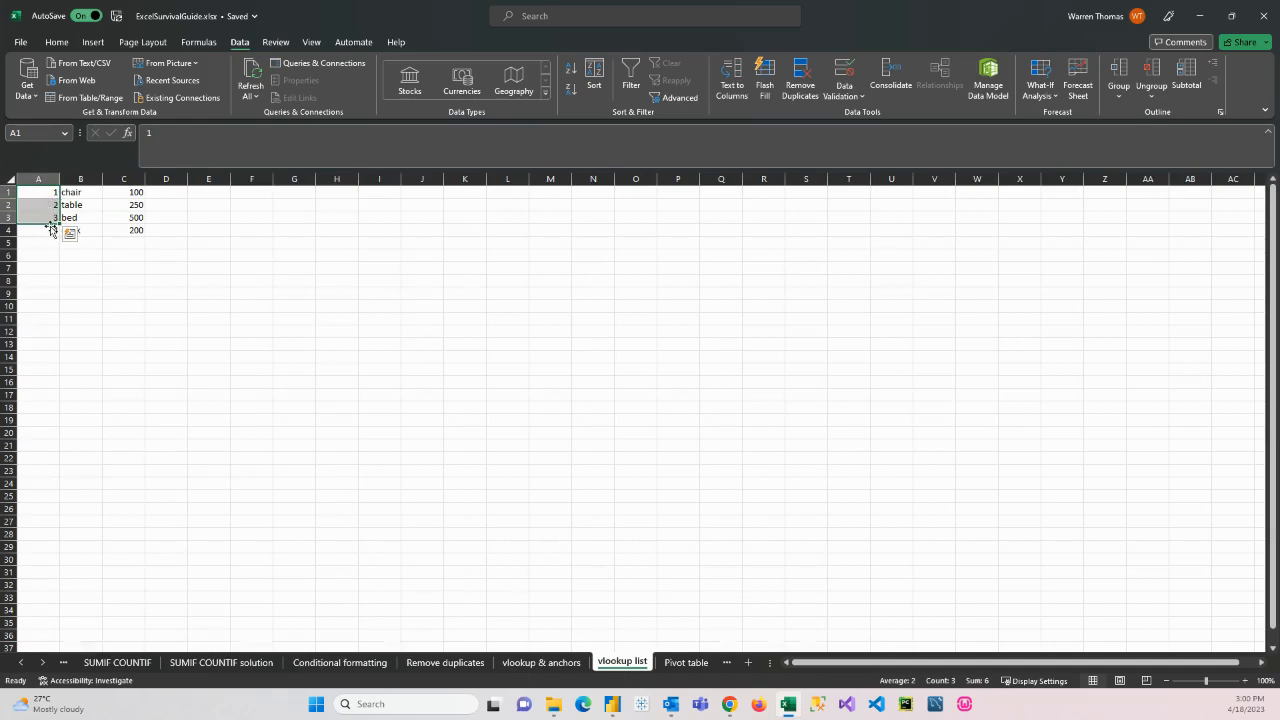
{"action": "left_click", "coordinate": [540, 662]}
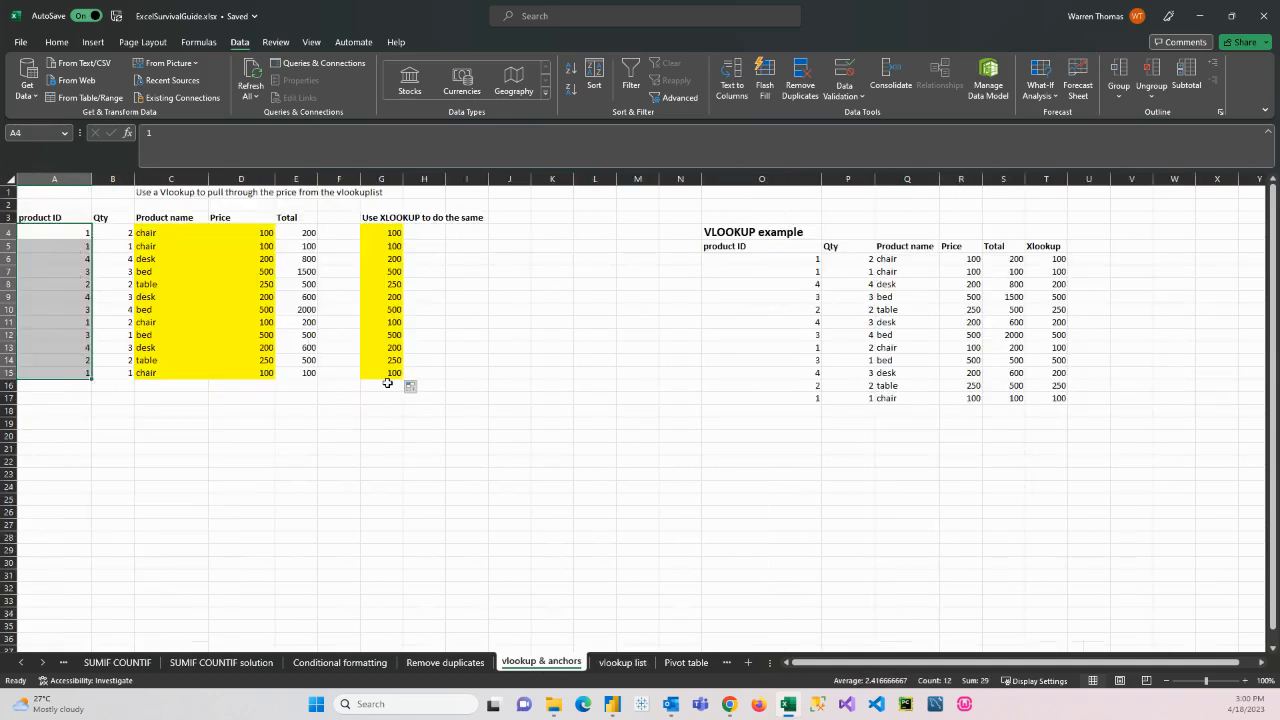
{"action": "left_click", "coordinate": [466, 372]}
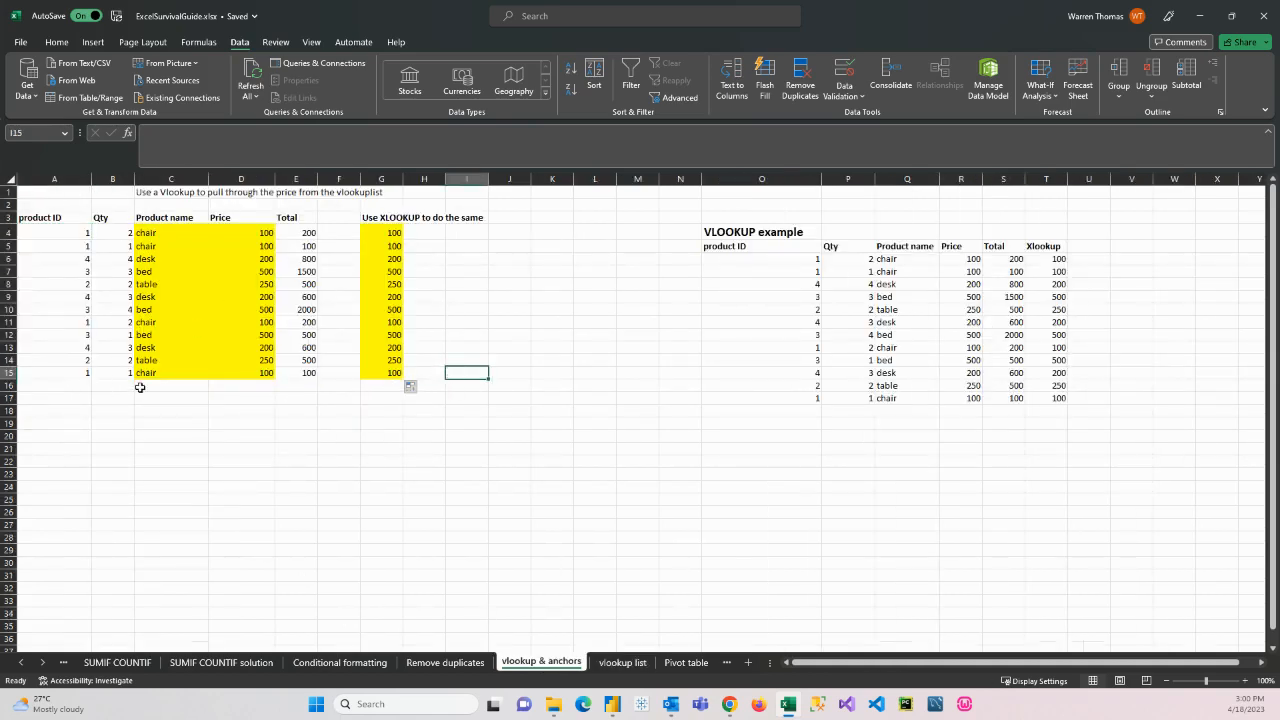